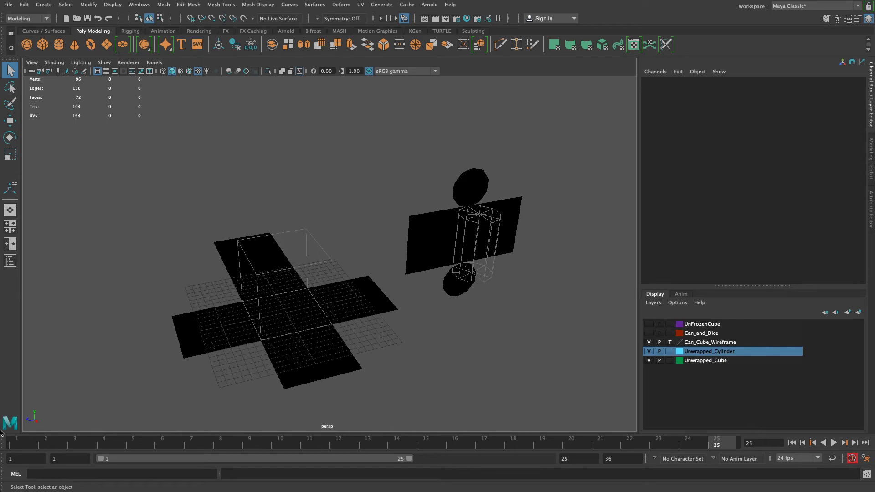
# Play the unwrapping animation of the cube and cylinder and stop it
pyautogui.hotkey('alt', 'v')
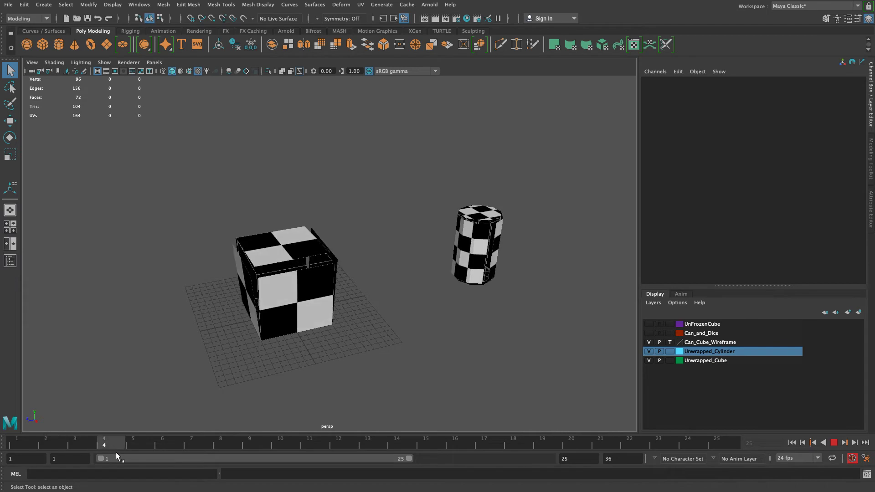
pyautogui.click(834, 443)
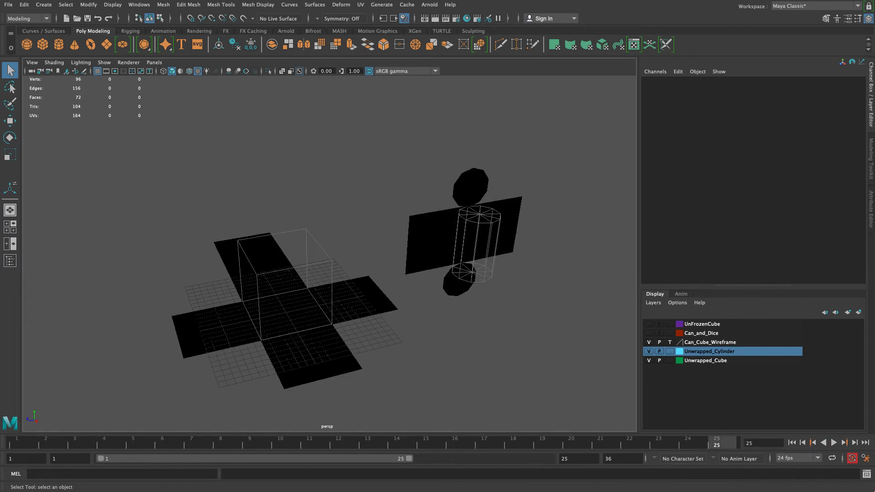
# Hide the Can_Cube_Wireframe, Unwrapped_Cylinder and Unwrapped_Cube layers and show the Can_and_Dice layer
pyautogui.click(648, 343)
pyautogui.click(649, 351)
pyautogui.click(649, 361)
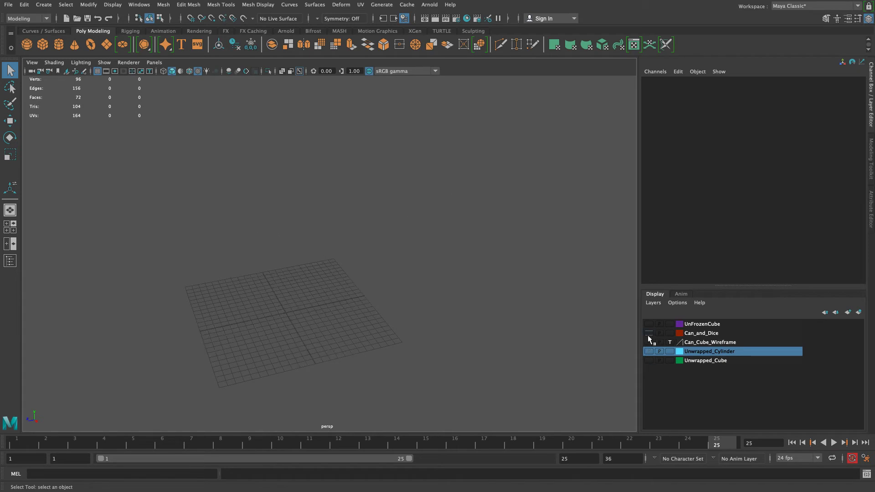
pyautogui.click(648, 334)
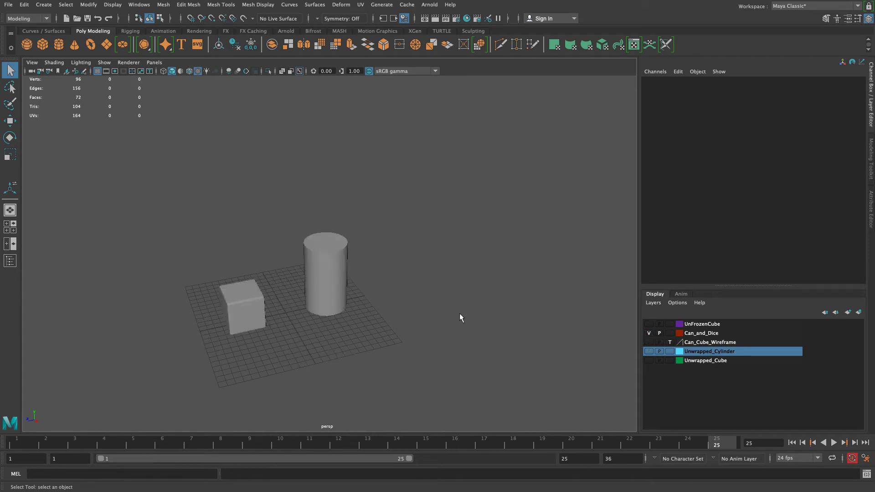
# Examine the bevelled cube and the cylinder up close, selecting each in turn, and clear the selection
pyautogui.keyDown('alt'); pyautogui.moveTo(457, 301); pyautogui.dragTo(237, 323); pyautogui.keyUp('alt')
pyautogui.keyDown('alt'); pyautogui.moveTo(237, 323); pyautogui.dragTo(246, 371, button='right'); pyautogui.keyUp('alt')
pyautogui.keyDown('alt'); pyautogui.moveTo(246, 371); pyautogui.dragTo(327, 321, button='middle'); pyautogui.keyUp('alt')
pyautogui.keyDown('alt'); pyautogui.moveTo(326, 321); pyautogui.dragTo(407, 365, button='right'); pyautogui.keyUp('alt')
pyautogui.keyDown('alt'); pyautogui.moveTo(407, 368); pyautogui.dragTo(481, 409); pyautogui.keyUp('alt')
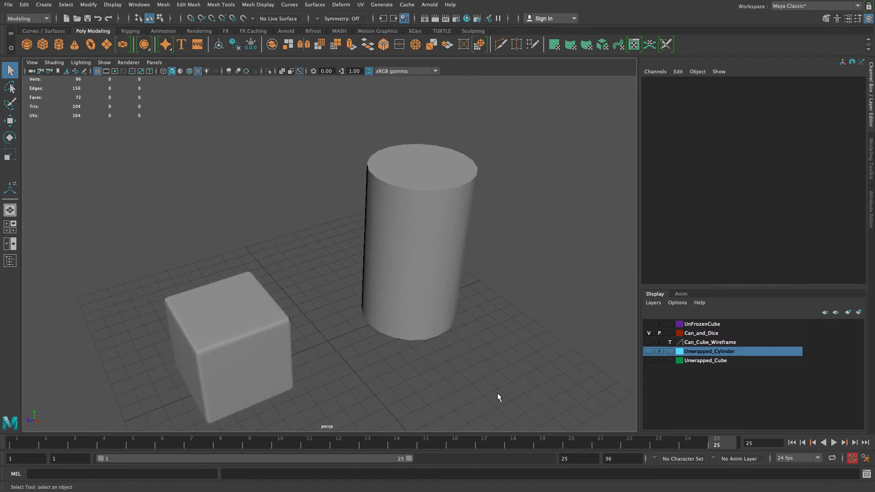
pyautogui.click(304, 336)
pyautogui.click(348, 261)
pyautogui.click(260, 322)
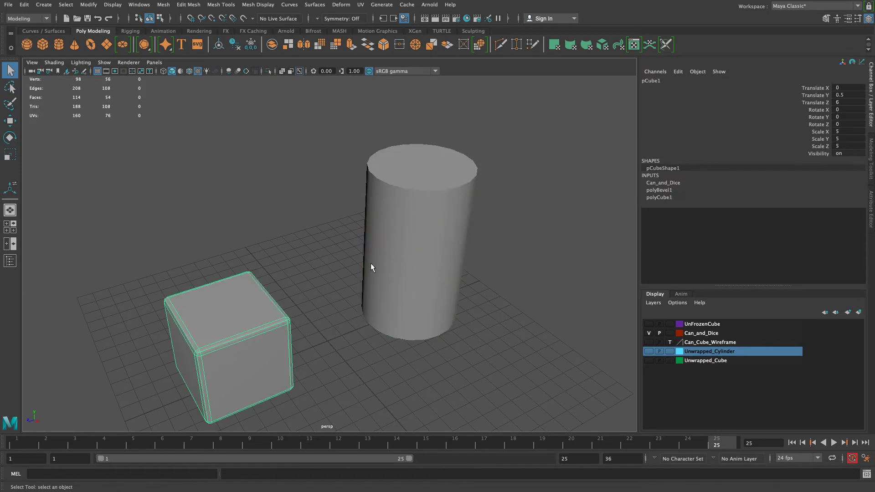
pyautogui.scroll(5, 277, 229)
pyautogui.scroll(-10, 277, 228)
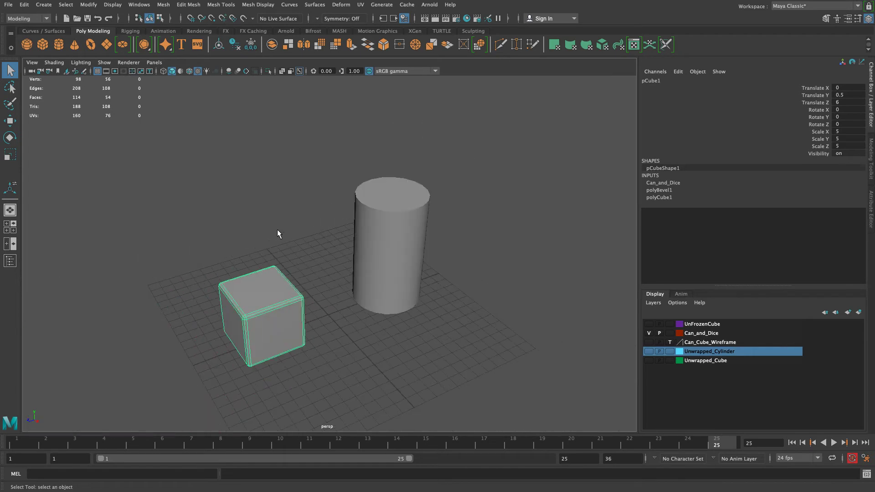
pyautogui.scroll(-3, 278, 229)
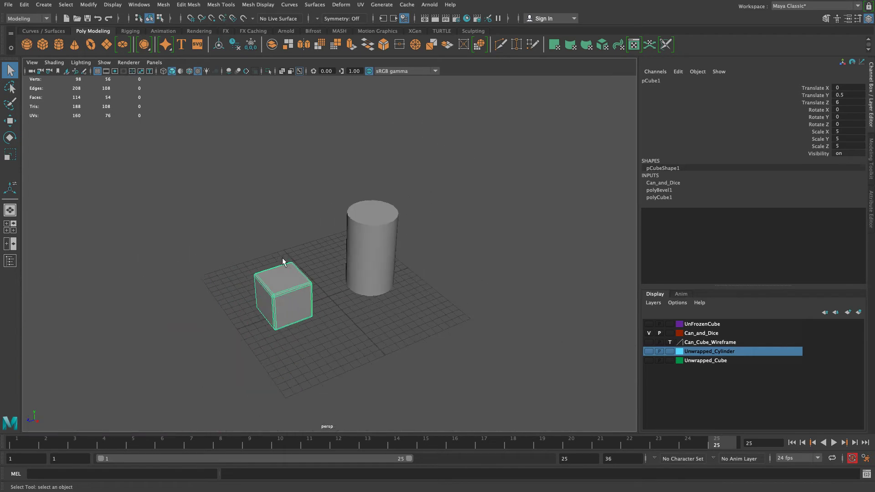
pyautogui.click(375, 254)
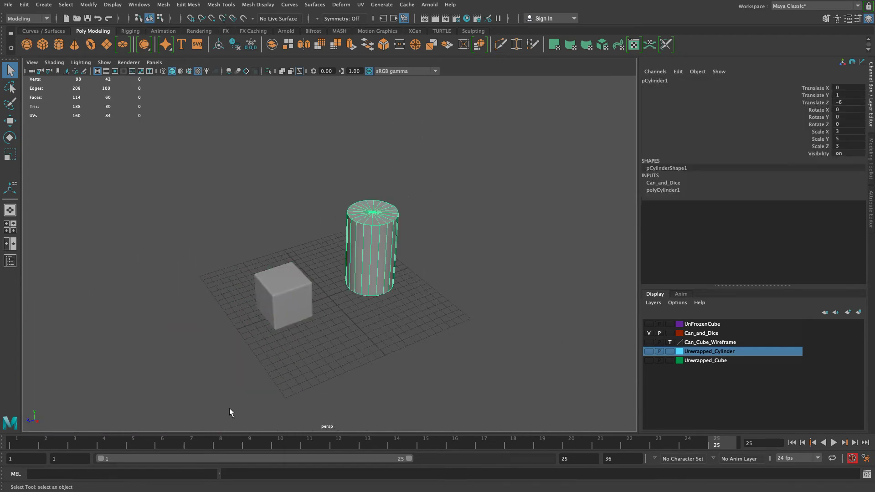
pyautogui.click(274, 302)
pyautogui.scroll(5, 277, 308)
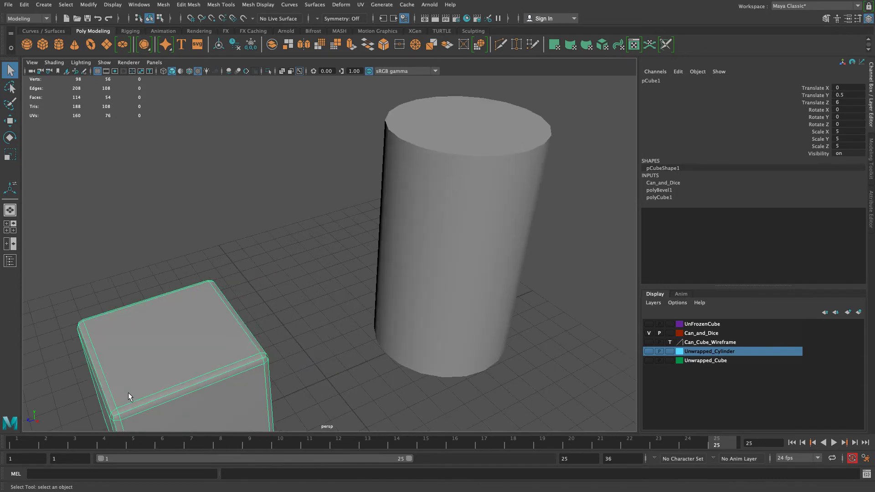
pyautogui.scroll(-5, 264, 335)
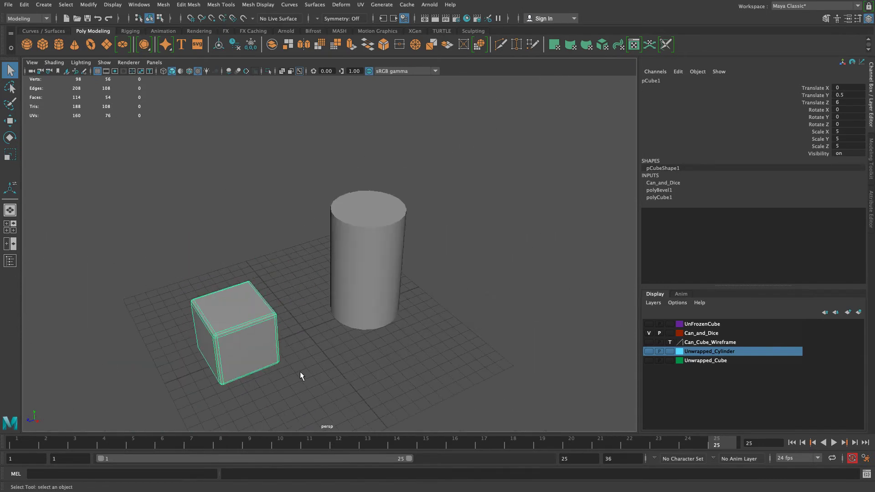
pyautogui.click(339, 383)
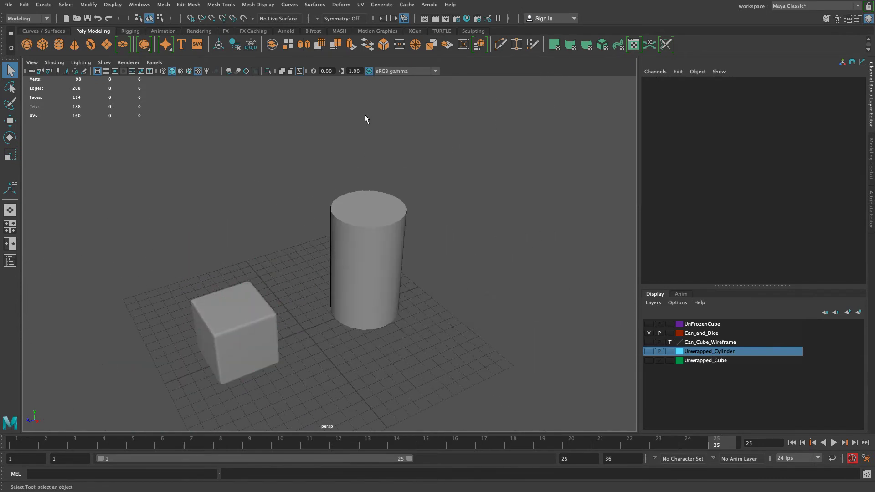
# Open the UV Editor and close the UV Toolkit that comes with it
pyautogui.click(363, 6)
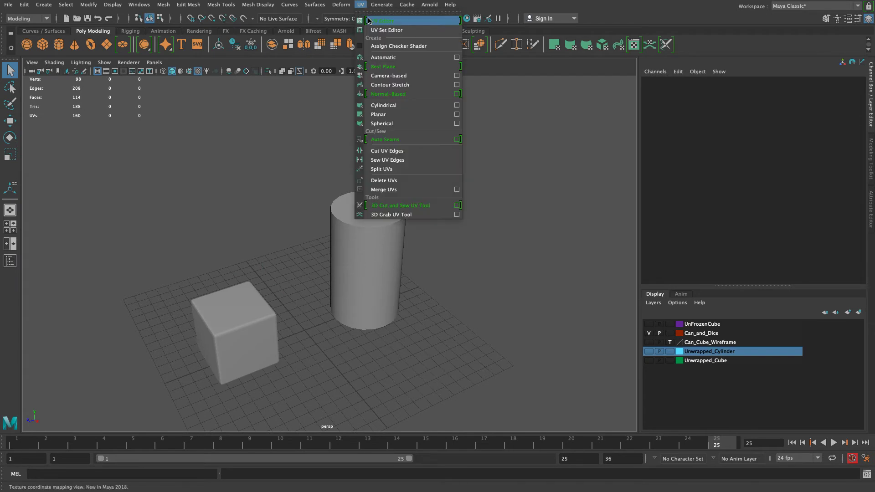
pyautogui.click(369, 21)
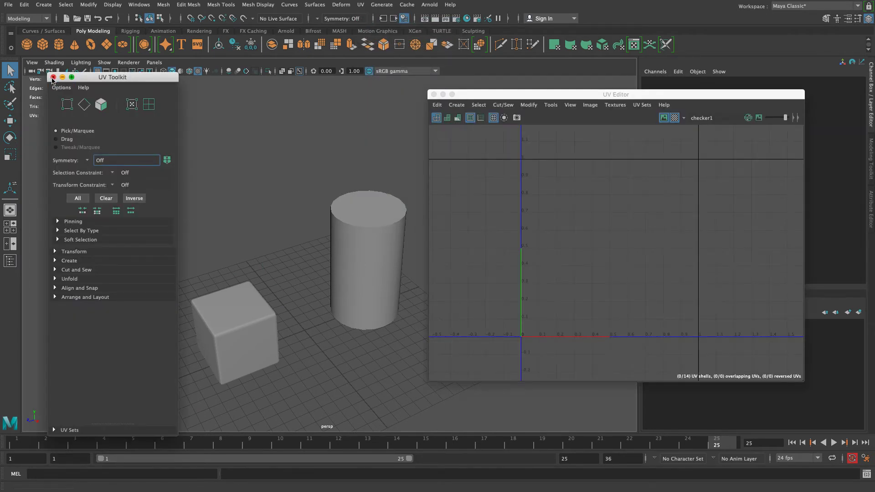
pyautogui.moveTo(102, 80); pyautogui.dragTo(167, 147)
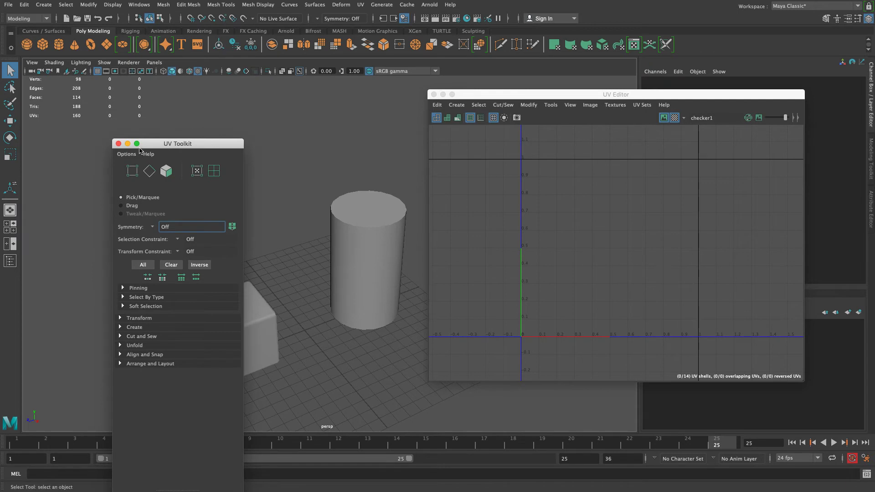
pyautogui.click(119, 144)
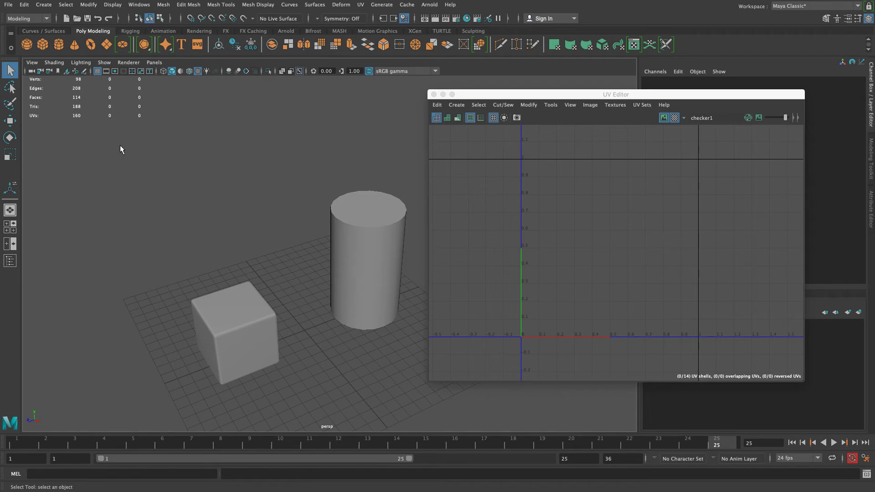
# Select the cube and turn off the checker map display so its UV layout shows as plain wireframe
pyautogui.keyDown('alt'); pyautogui.moveTo(164, 242); pyautogui.dragTo(127, 223, button='right'); pyautogui.keyUp('alt')
pyautogui.keyDown('alt'); pyautogui.moveTo(128, 223); pyautogui.dragTo(95, 174, button='middle'); pyautogui.keyUp('alt')
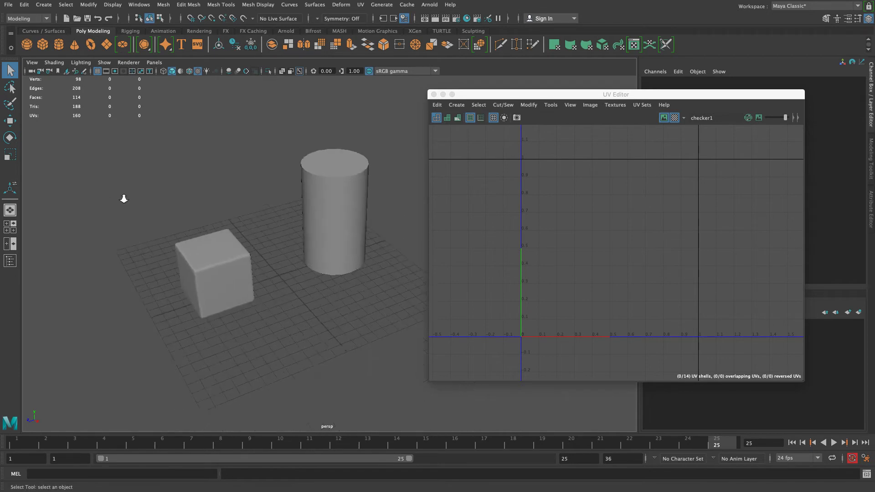
pyautogui.keyDown('alt'); pyautogui.moveTo(94, 173); pyautogui.dragTo(177, 252, button='right'); pyautogui.keyUp('alt')
pyautogui.click(176, 255)
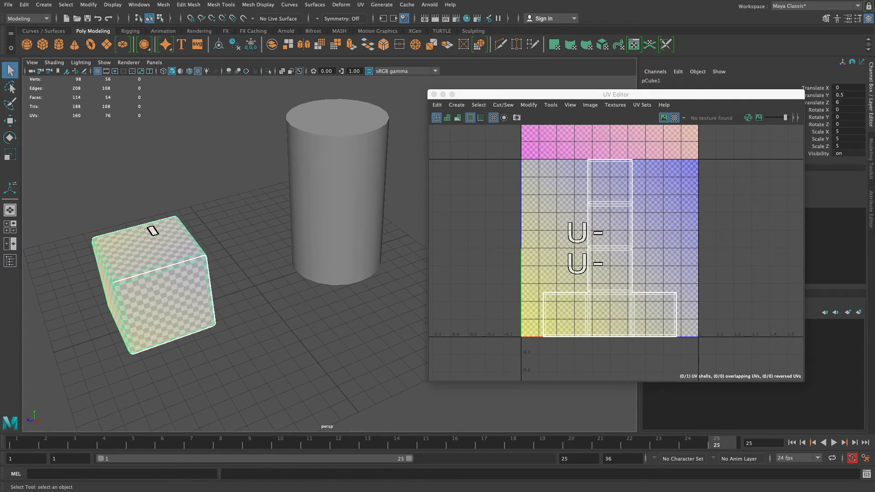
pyautogui.click(674, 118)
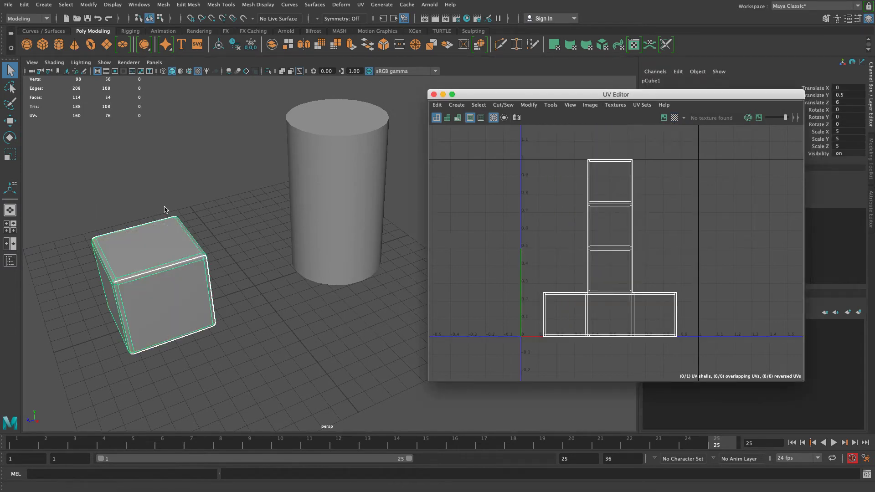
pyautogui.keyDown('alt'); pyautogui.moveTo(638, 357); pyautogui.dragTo(708, 332, button='right'); pyautogui.keyUp('alt')
pyautogui.keyDown('alt'); pyautogui.moveTo(708, 332); pyautogui.dragTo(672, 359, button='middle'); pyautogui.keyUp('alt')
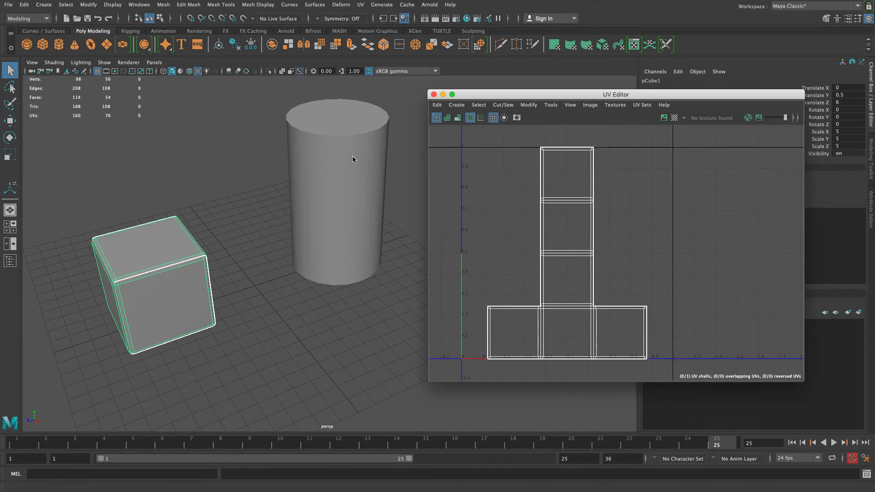
# Preview the UV distortion display and the shaded UV display on the cube's layout, turning each off again
pyautogui.click(457, 118)
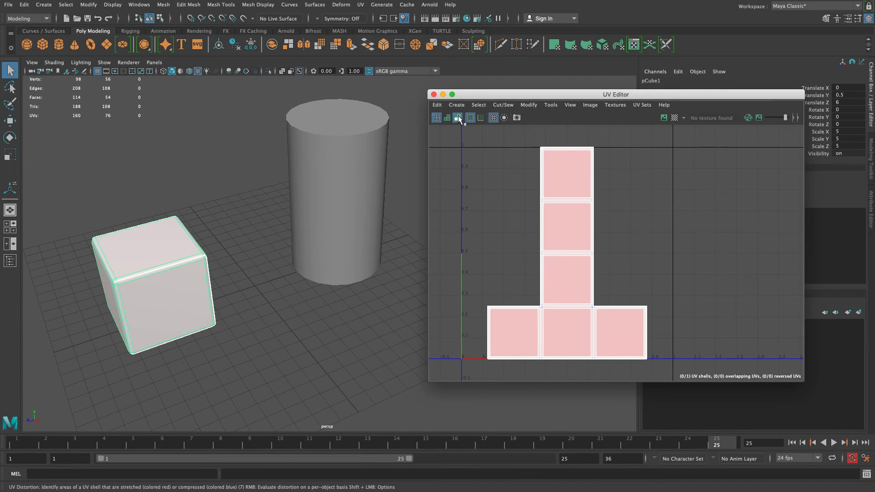
pyautogui.click(458, 118)
pyautogui.click(448, 118)
pyautogui.click(447, 117)
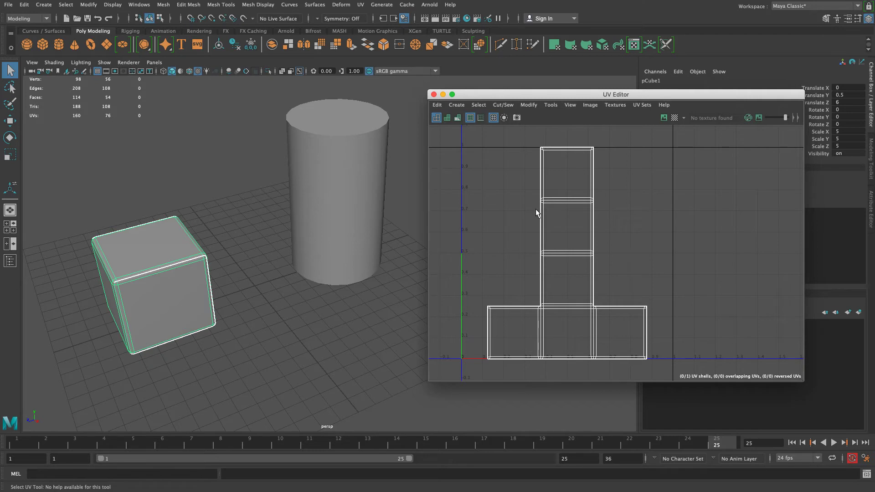
# Detach the UV Editor's list of UV creation commands as a floating window
pyautogui.click(457, 106)
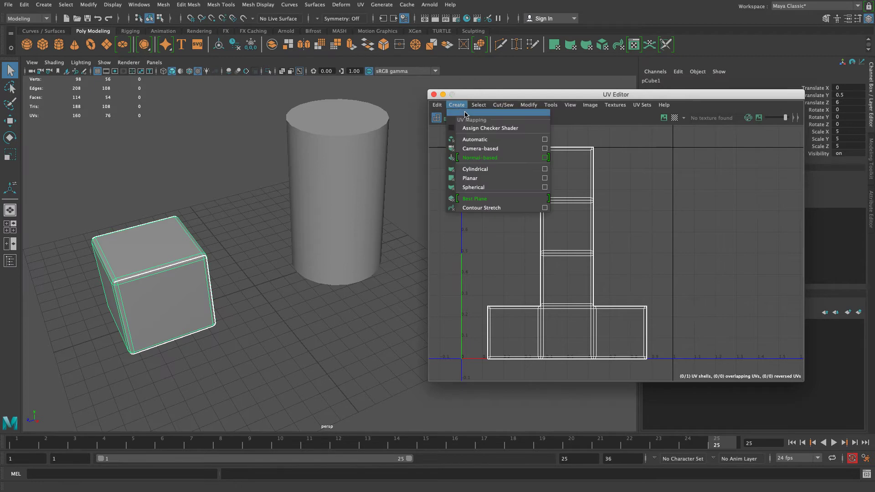
pyautogui.click(465, 113)
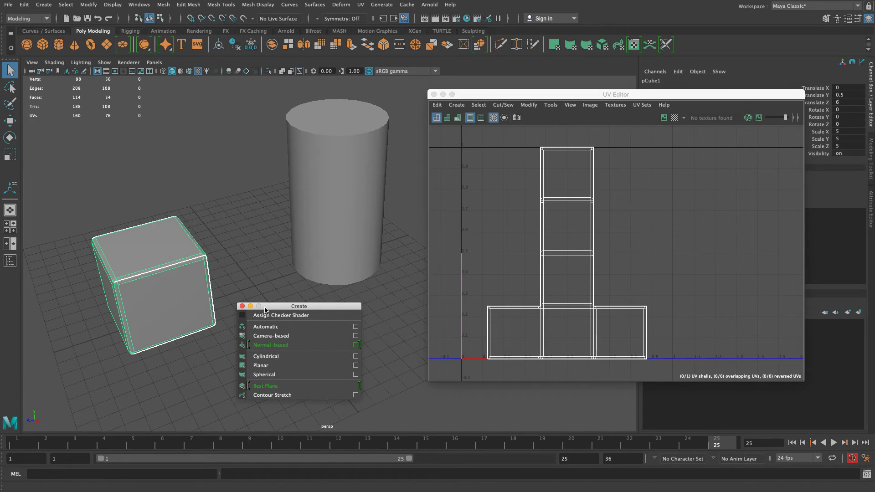
# Create a polygon plane at the origin and turn off the texture border display in the UV Editor
pyautogui.keyDown('alt'); pyautogui.moveTo(155, 185); pyautogui.dragTo(29, 135, button='right'); pyautogui.keyUp('alt')
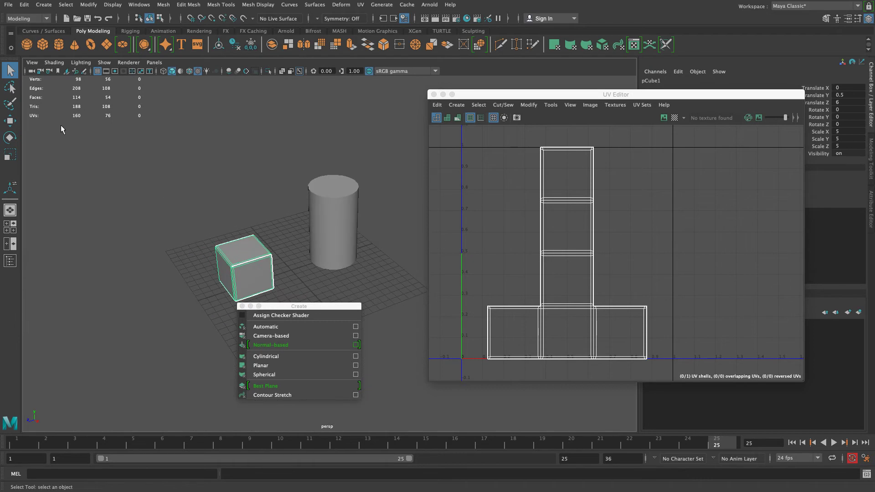
pyautogui.click(106, 42)
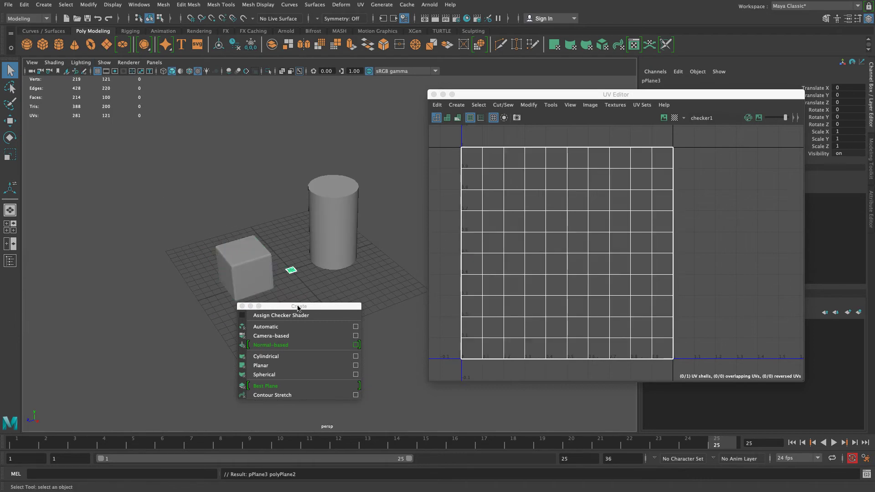
pyautogui.click(471, 117)
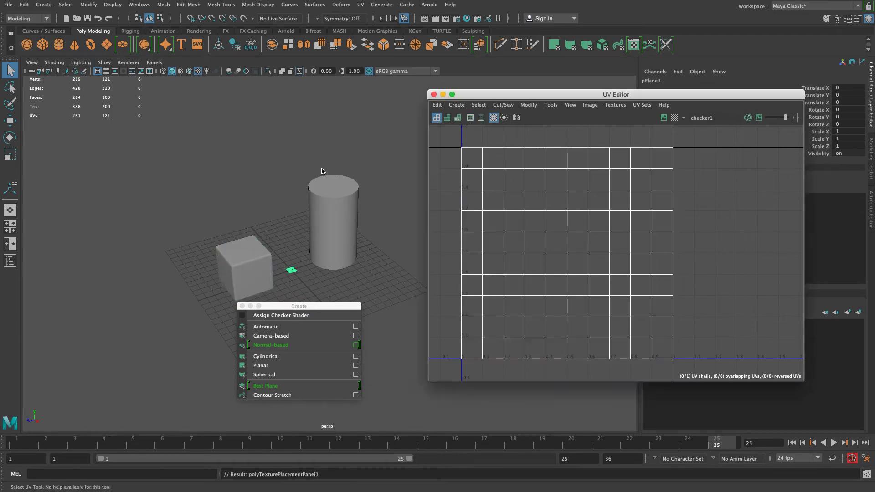
# Scale the plane uniformly to about 9.97 and move it along X to about 14.98, beside the cube and cylinder
pyautogui.keyDown('alt'); pyautogui.moveTo(315, 181); pyautogui.dragTo(259, 131, button='middle'); pyautogui.keyUp('alt')
pyautogui.press('r')
pyautogui.moveTo(237, 220); pyautogui.dragTo(293, 221)
pyautogui.press('4')
pyautogui.press('5')
pyautogui.press('w')
pyautogui.moveTo(248, 232); pyautogui.dragTo(305, 287)
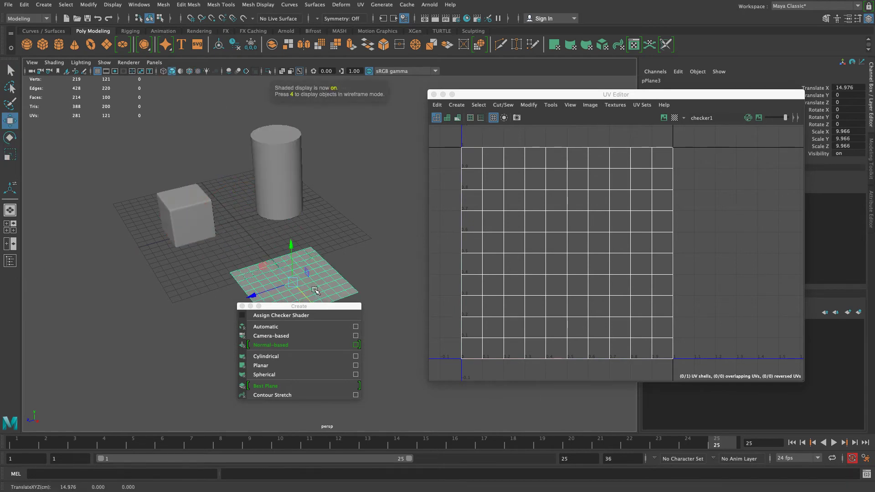
# Move the floating UV creation window clear of the plane and apply a planar UV projection to the plane
pyautogui.keyDown('alt'); pyautogui.moveTo(301, 287); pyautogui.dragTo(270, 155, button='middle'); pyautogui.keyUp('alt')
pyautogui.keyDown('alt'); pyautogui.moveTo(270, 155); pyautogui.dragTo(301, 305); pyautogui.keyUp('alt')
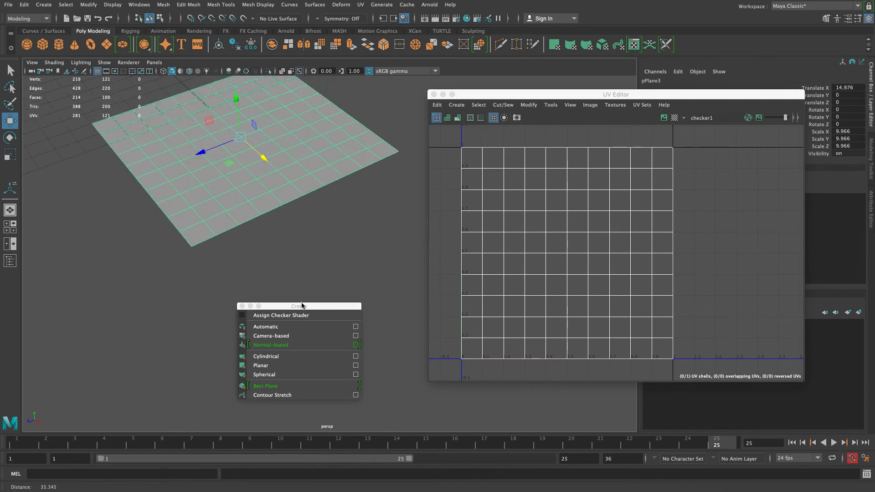
pyautogui.keyDown('alt'); pyautogui.moveTo(255, 206); pyautogui.dragTo(321, 262, button='middle'); pyautogui.keyUp('alt')
pyautogui.keyDown('alt'); pyautogui.moveTo(321, 262); pyautogui.dragTo(298, 268); pyautogui.keyUp('alt')
pyautogui.moveTo(261, 309); pyautogui.dragTo(77, 350)
pyautogui.keyDown('alt'); pyautogui.moveTo(180, 316); pyautogui.dragTo(260, 338); pyautogui.keyUp('alt')
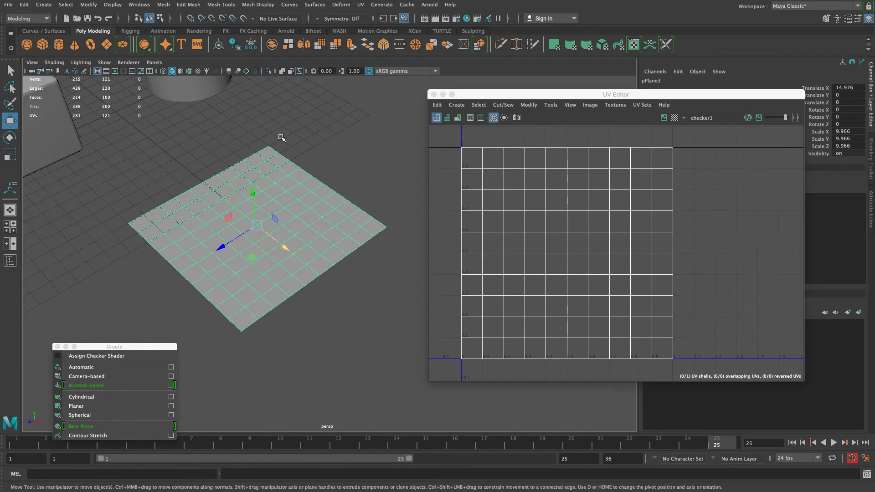
pyautogui.keyDown('alt'); pyautogui.moveTo(260, 355); pyautogui.dragTo(278, 314); pyautogui.keyUp('alt')
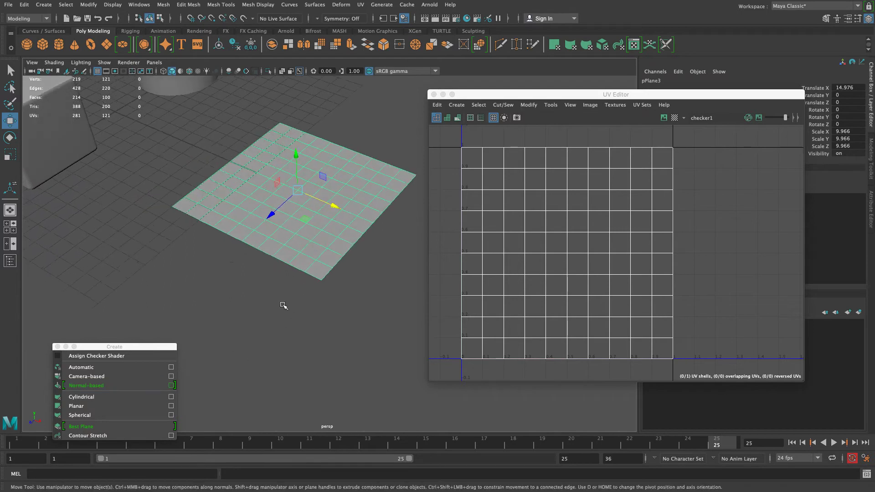
pyautogui.keyDown('alt'); pyautogui.moveTo(278, 314); pyautogui.dragTo(259, 331, button='middle'); pyautogui.keyUp('alt')
pyautogui.moveTo(106, 348); pyautogui.dragTo(85, 265)
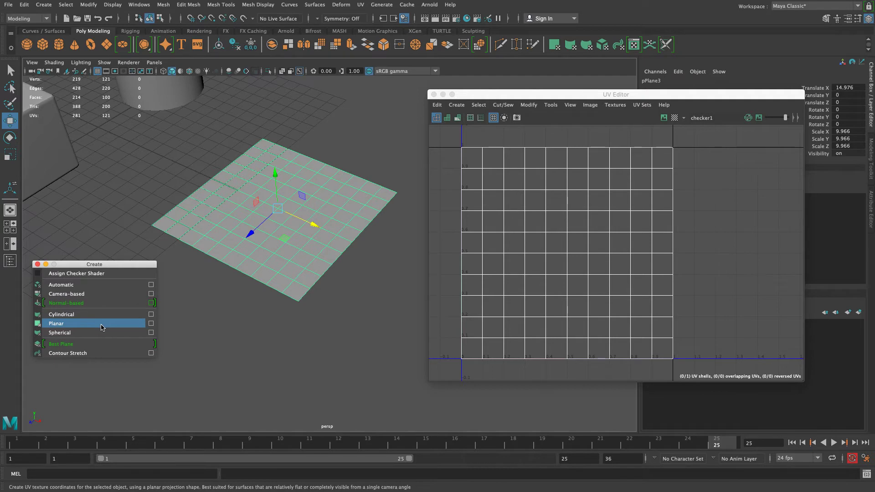
pyautogui.click(101, 327)
# Rotate the planar projection manipulator about X to about -52.2 degrees
pyautogui.keyDown('alt'); pyautogui.moveTo(225, 294); pyautogui.dragTo(244, 297); pyautogui.keyUp('alt')
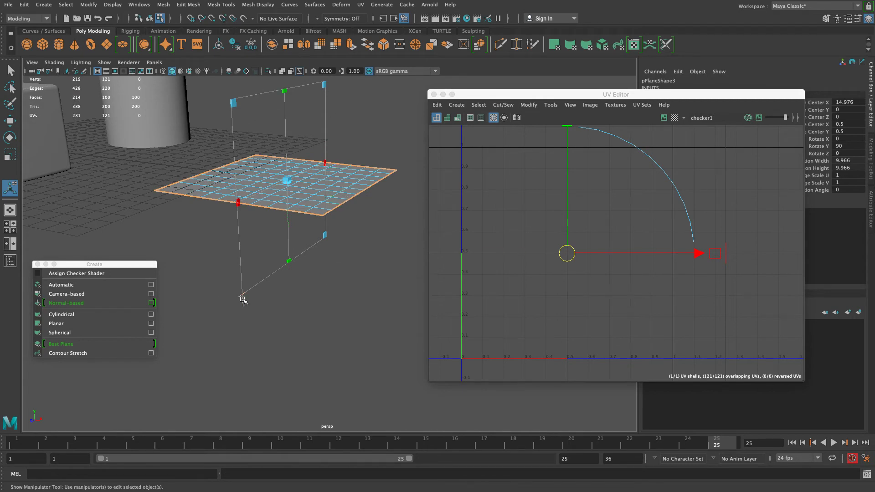
pyautogui.click(243, 299)
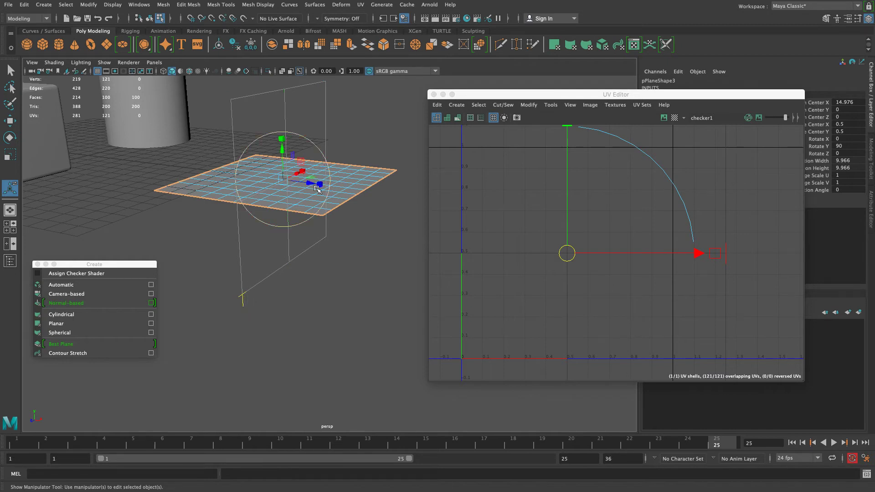
pyautogui.moveTo(321, 169); pyautogui.dragTo(290, 143)
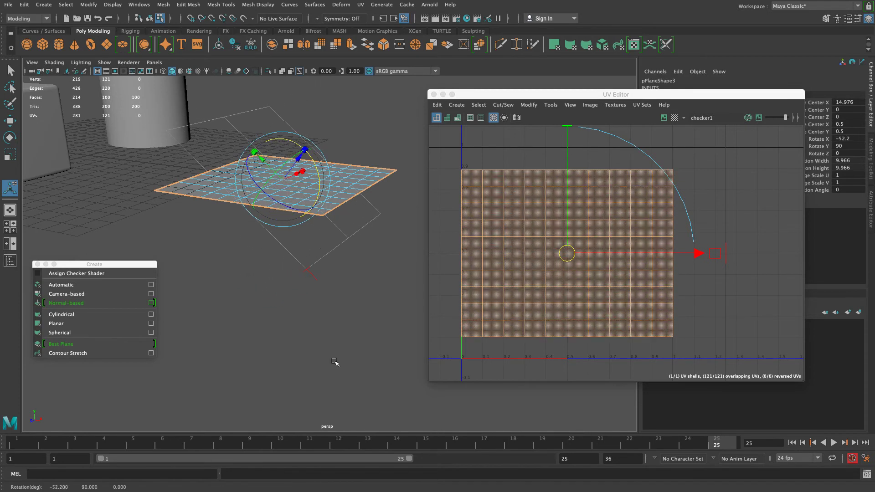
# Undo the projection manipulator rotation and the planar UV projection on the plane
pyautogui.press('super+z')
pyautogui.press('super+z')
pyautogui.moveTo(255, 243)
pyautogui.keyDown('alt'); pyautogui.mouseDown()
pyautogui.moveTo(249, 262)
pyautogui.moveTo(247, 253)
pyautogui.mouseUp(); pyautogui.keyUp('alt')
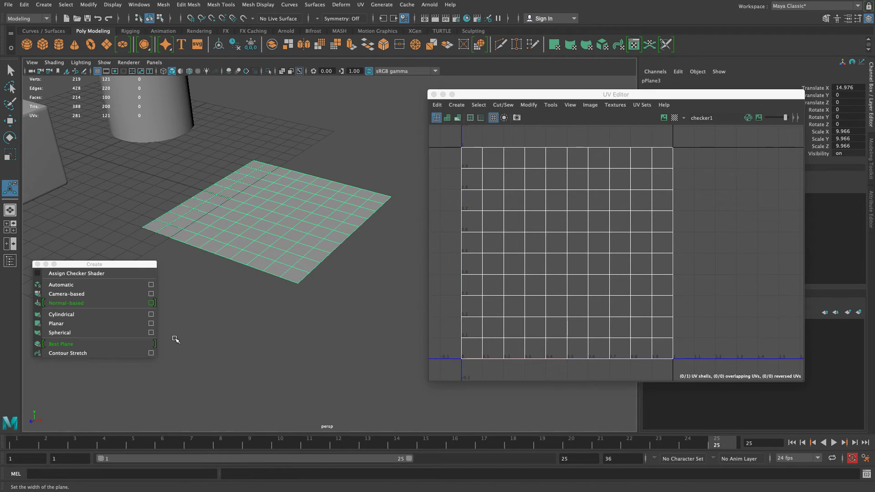
# Open the Planar Mapping options for the plane and reset them to their default settings
pyautogui.click(151, 324)
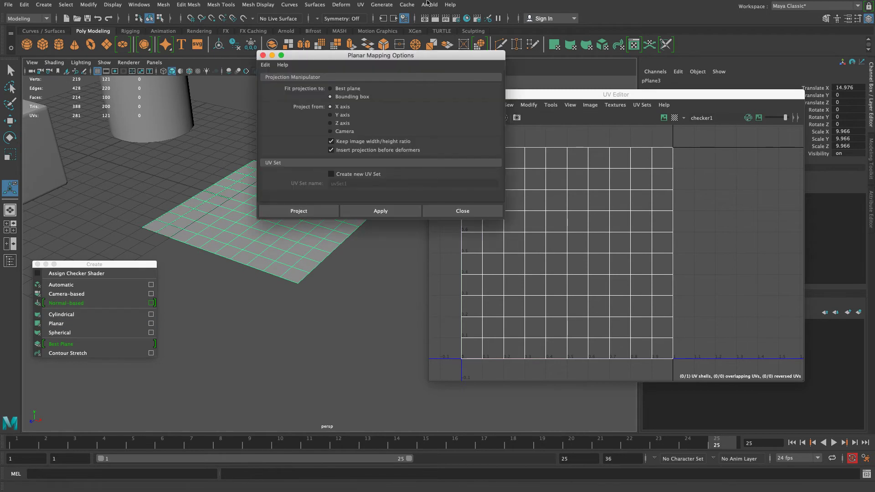
pyautogui.moveTo(343, 55); pyautogui.dragTo(476, 251)
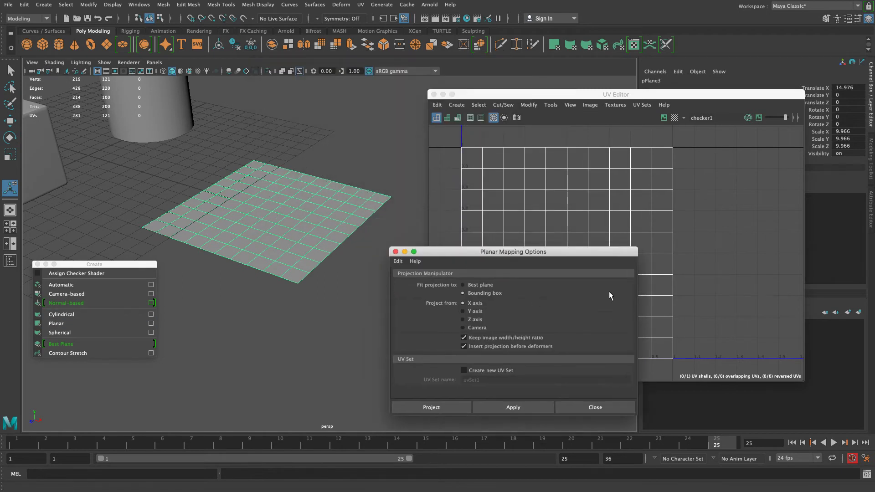
pyautogui.click(396, 262)
pyautogui.click(415, 279)
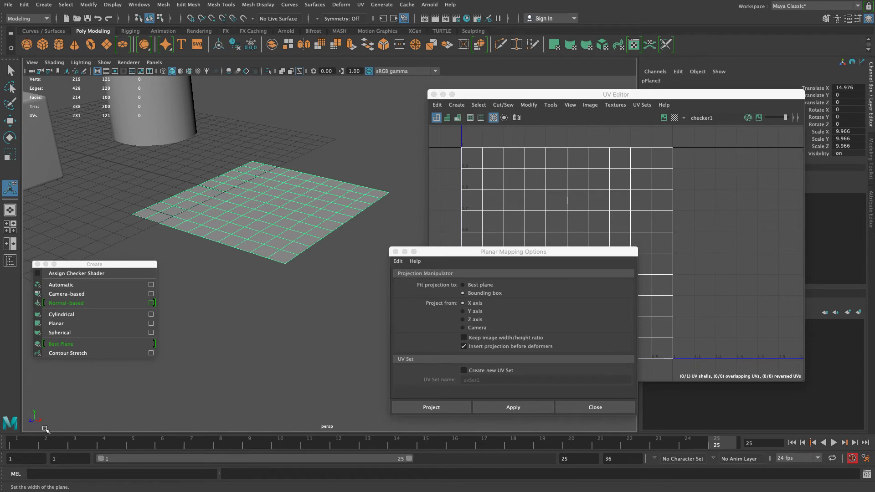
# Set the planar mapping to project from the Y axis with Keep image width/height ratio on
pyautogui.keyDown('alt'); pyautogui.moveTo(70, 415); pyautogui.dragTo(137, 393); pyautogui.keyUp('alt')
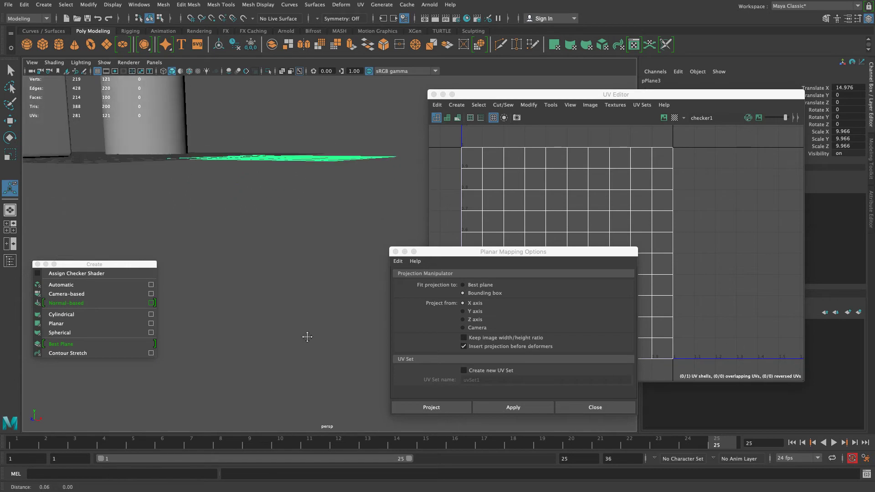
pyautogui.keyDown('alt'); pyautogui.moveTo(317, 327); pyautogui.dragTo(276, 374); pyautogui.keyUp('alt')
pyautogui.keyDown('alt'); pyautogui.moveTo(283, 327); pyautogui.dragTo(297, 334, button='right'); pyautogui.keyUp('alt')
pyautogui.keyDown('alt'); pyautogui.moveTo(297, 334); pyautogui.dragTo(321, 333, button='middle'); pyautogui.keyUp('alt')
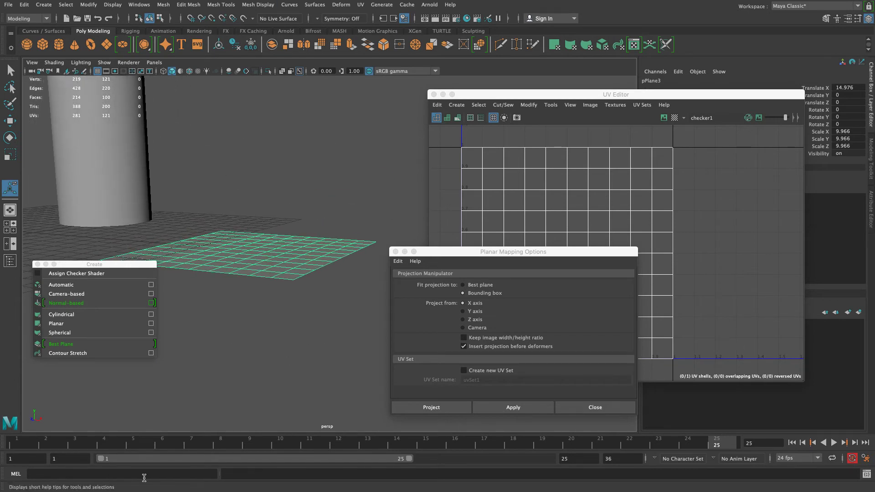
pyautogui.click(477, 314)
pyautogui.click(462, 312)
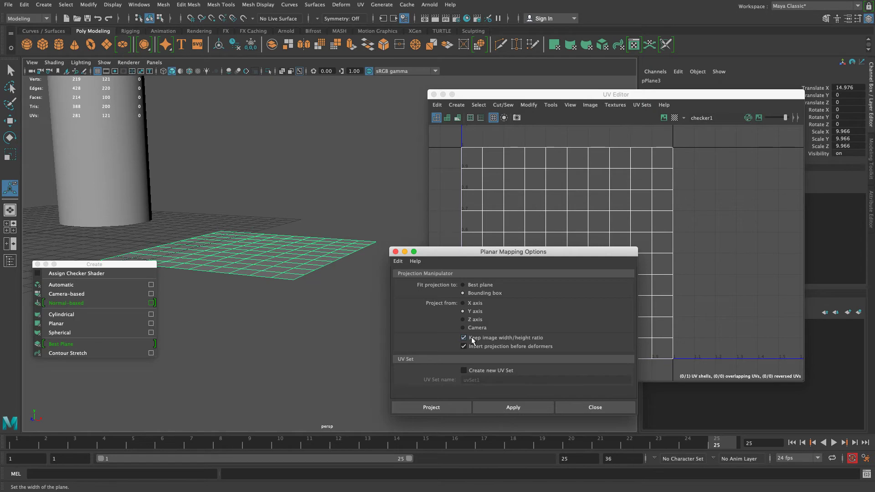
# Scale the plane along Z to about 4.48 so that it becomes a rectangle
pyautogui.moveTo(534, 257); pyautogui.dragTo(346, 340)
pyautogui.scroll(-3, 222, 211)
pyautogui.keyDown('alt'); pyautogui.moveTo(222, 211); pyautogui.dragTo(225, 223); pyautogui.keyUp('alt')
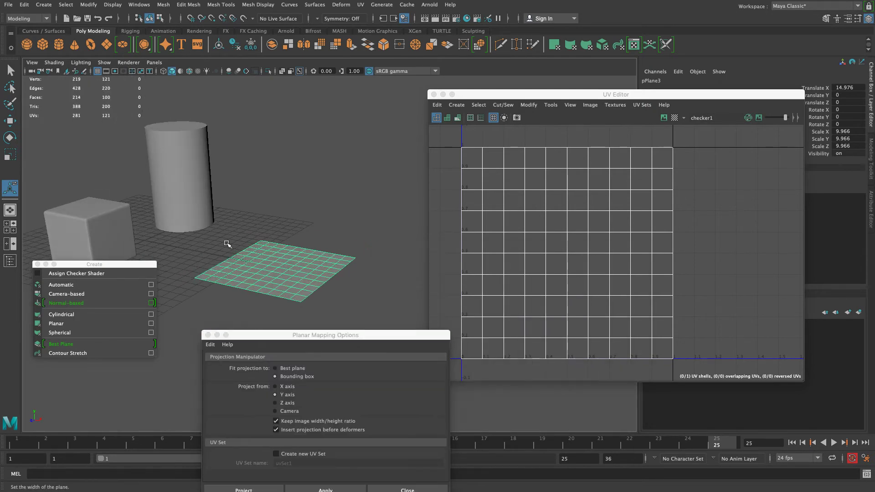
pyautogui.press('r')
pyautogui.moveTo(258, 279); pyautogui.dragTo(268, 274)
# Turn off Keep image width/height ratio, apply the Y-axis planar projection to the plane, and move the UV Editor clear of the options dialog
pyautogui.moveTo(311, 338); pyautogui.dragTo(376, 46)
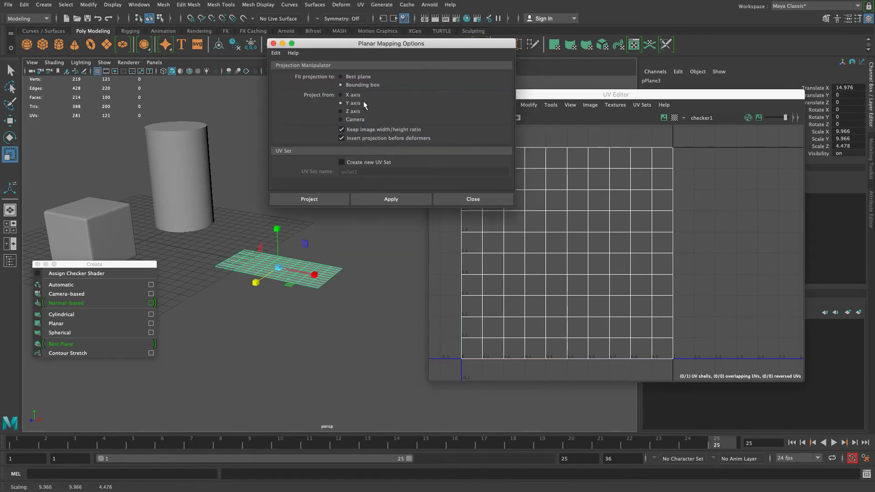
pyautogui.click(370, 131)
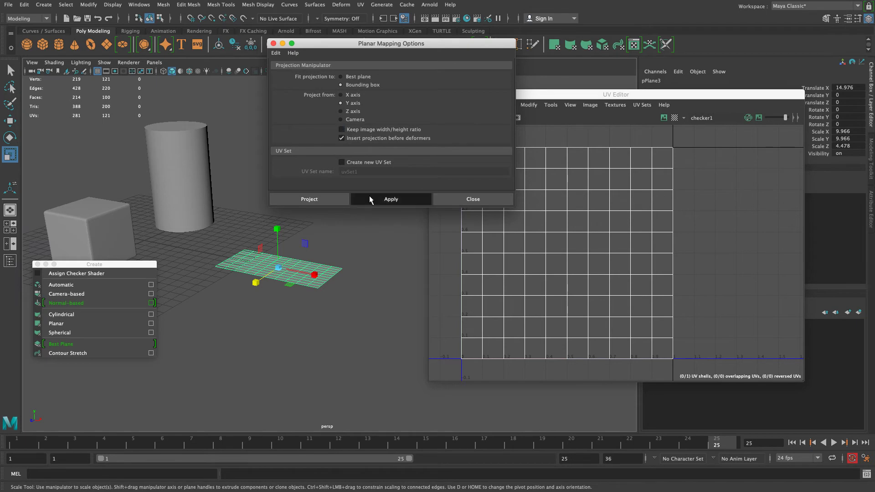
pyautogui.click(369, 197)
pyautogui.moveTo(543, 95); pyautogui.dragTo(584, 108)
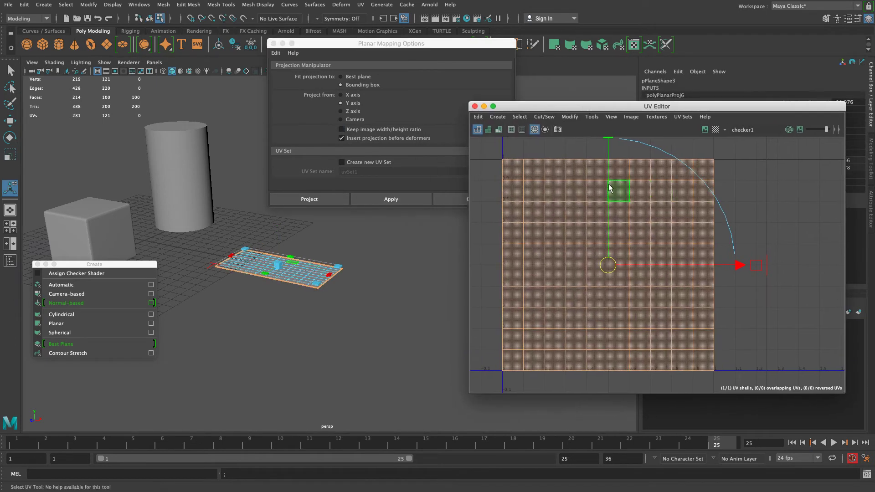
# Display the checker map and texture image, and examine the checker proportions on the rectangular plane
pyautogui.keyDown('alt'); pyautogui.moveTo(334, 393); pyautogui.dragTo(401, 411); pyautogui.keyUp('alt')
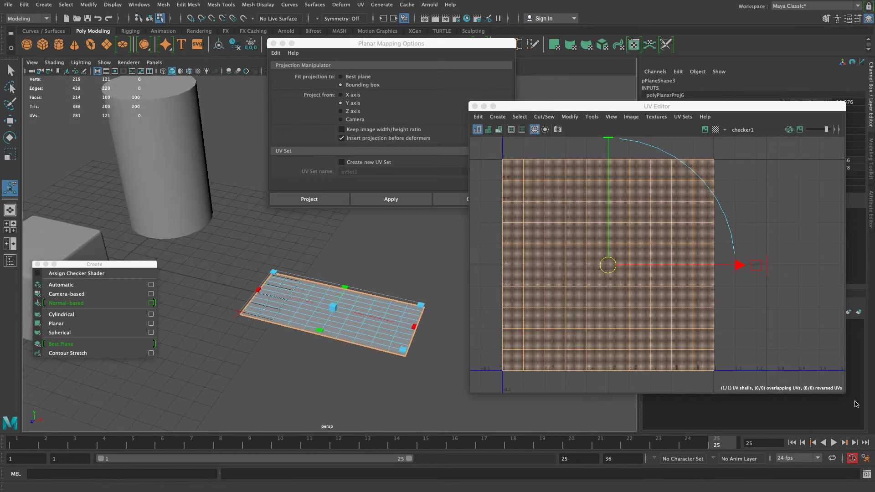
pyautogui.click(715, 130)
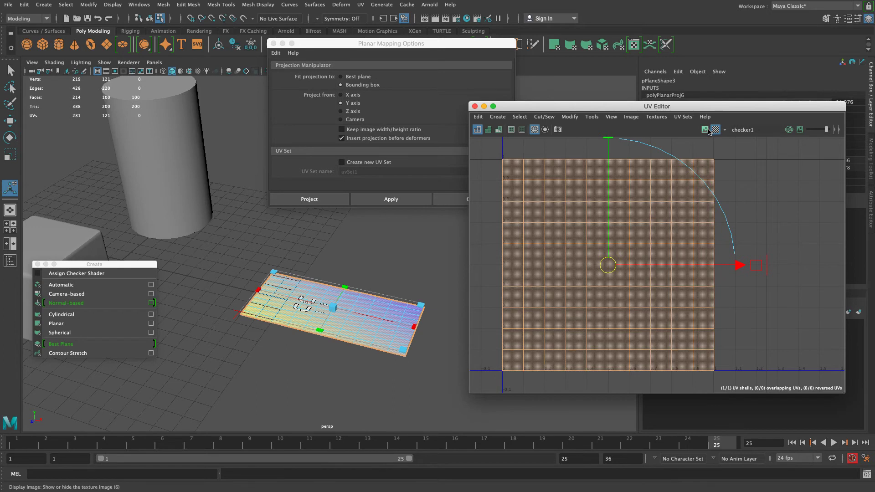
pyautogui.click(706, 130)
pyautogui.keyDown('alt'); pyautogui.moveTo(388, 231); pyautogui.dragTo(365, 305); pyautogui.keyUp('alt')
pyautogui.keyDown('alt'); pyautogui.moveTo(365, 305); pyautogui.dragTo(426, 381, button='right'); pyautogui.keyUp('alt')
pyautogui.keyDown('alt'); pyautogui.moveTo(354, 318); pyautogui.dragTo(324, 276, button='middle'); pyautogui.keyUp('alt')
pyautogui.keyDown('alt'); pyautogui.moveTo(325, 275); pyautogui.dragTo(384, 386, button='right'); pyautogui.keyUp('alt')
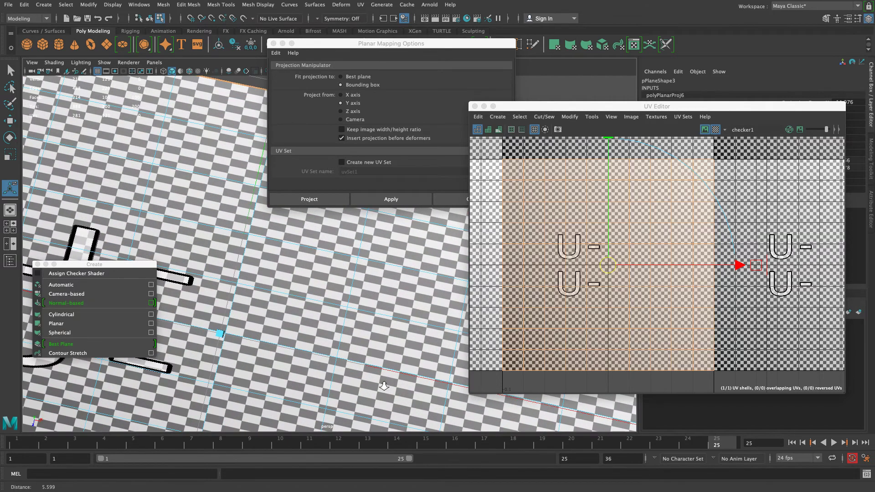
pyautogui.press('f')
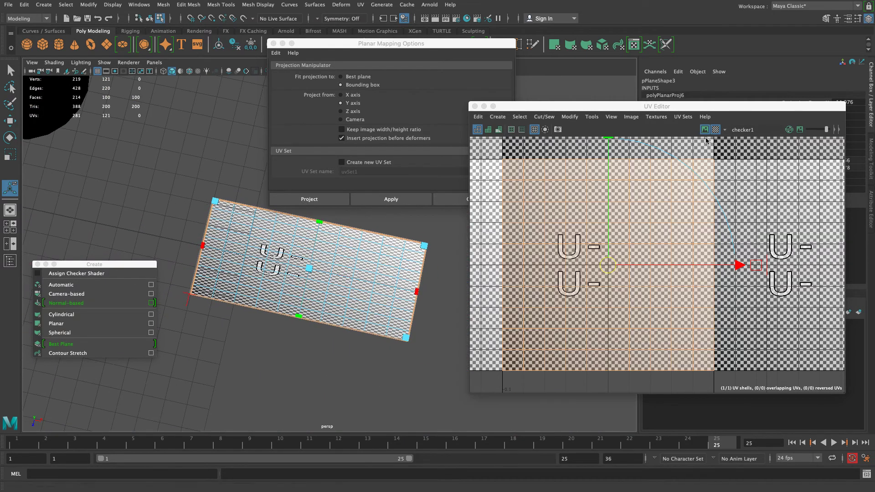
# Hide the checker map and the texture image again and frame the plane in the viewport
pyautogui.click(716, 130)
pyautogui.keyDown('alt'); pyautogui.moveTo(414, 345); pyautogui.dragTo(317, 365, button='right'); pyautogui.keyUp('alt')
pyautogui.press('f')
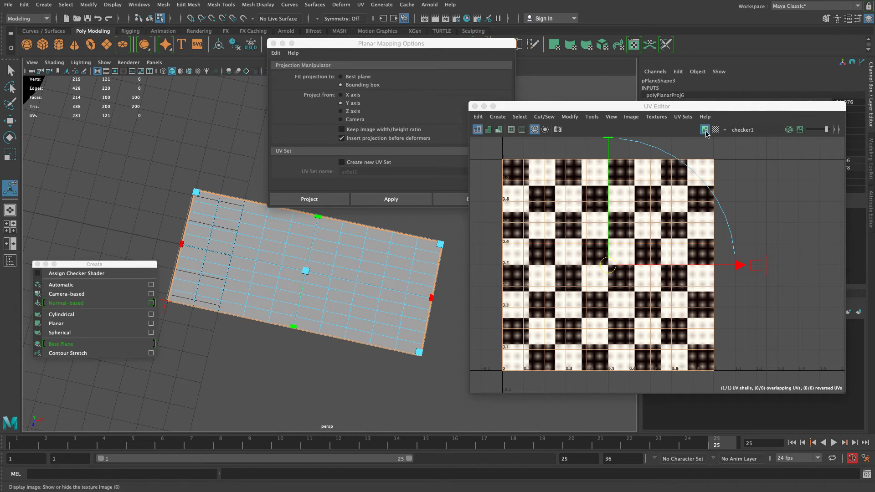
pyautogui.click(705, 130)
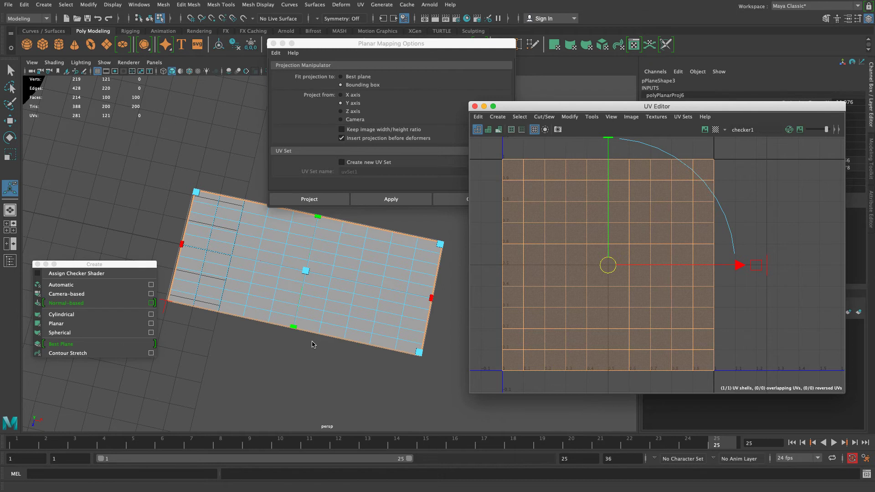
# Turn on Keep image width/height ratio and reapply the planar projection to the rectangular plane from the Y axis
pyautogui.moveTo(627, 109); pyautogui.dragTo(684, 127)
pyautogui.keyDown('alt'); pyautogui.moveTo(247, 347); pyautogui.dragTo(320, 316); pyautogui.keyUp('alt')
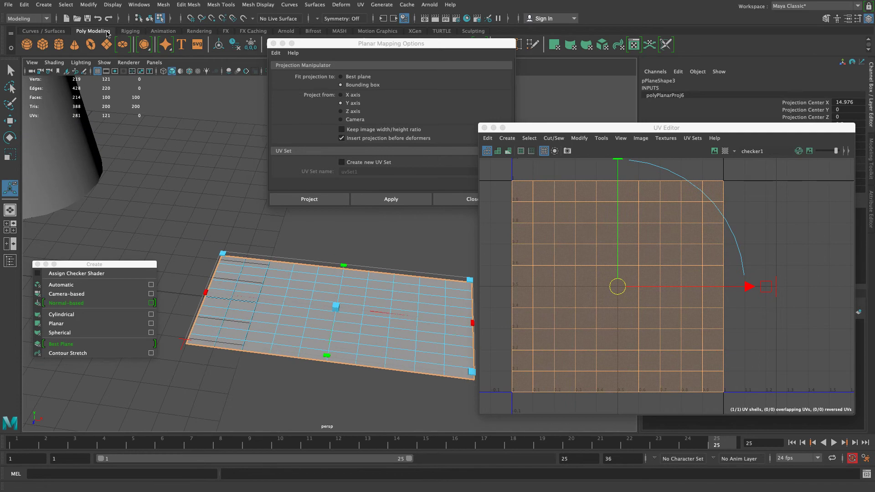
pyautogui.moveTo(315, 44); pyautogui.dragTo(378, 40)
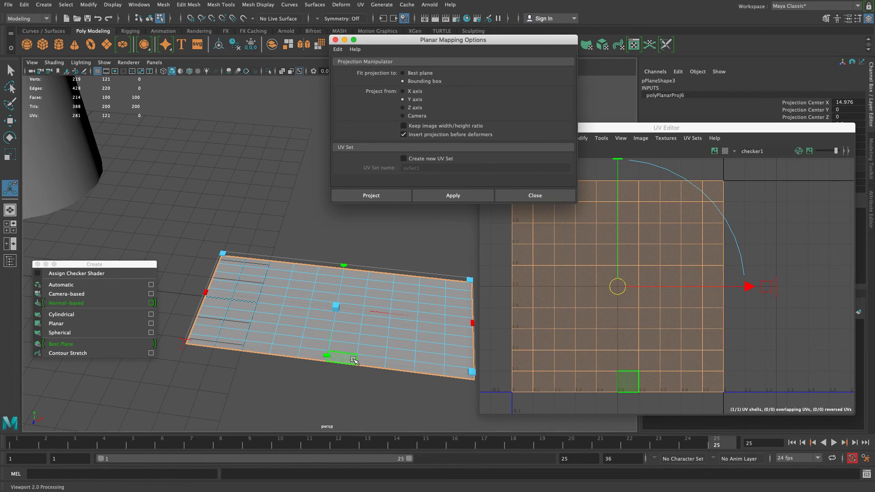
pyautogui.moveTo(403, 43); pyautogui.dragTo(293, 72)
pyautogui.click(293, 154)
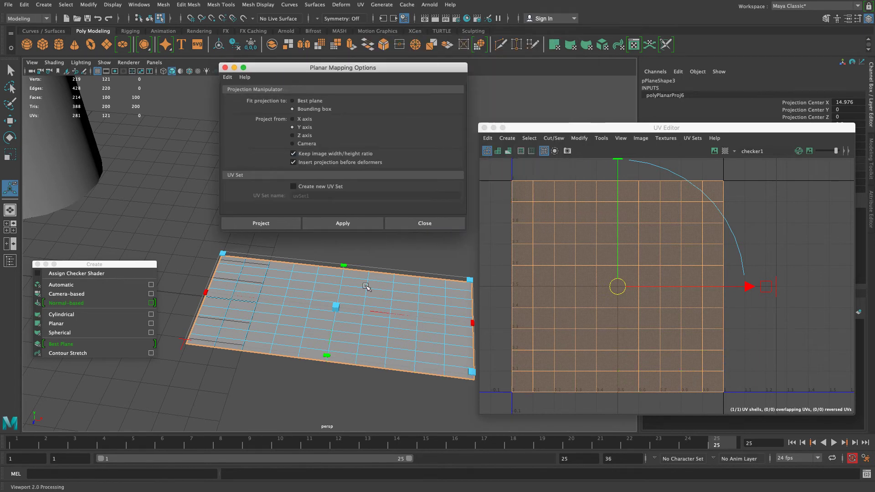
pyautogui.click(336, 224)
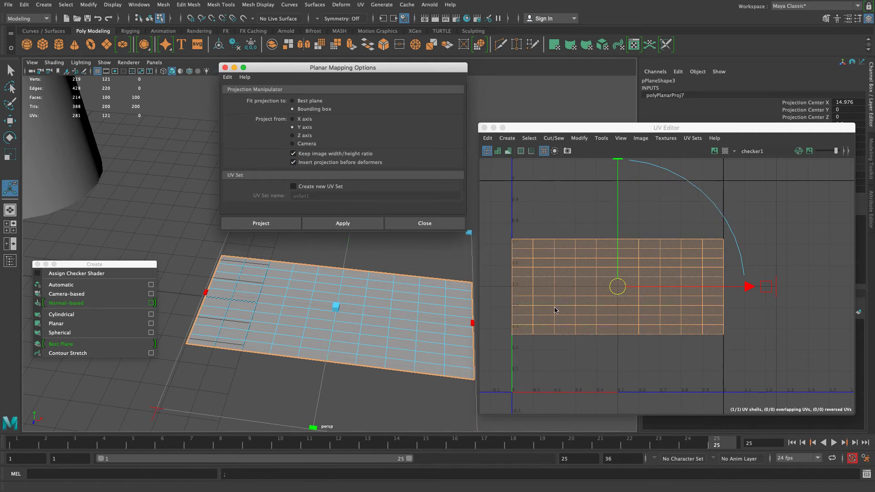
pyautogui.scroll(-3, 224, 329)
pyautogui.keyDown('alt'); pyautogui.moveTo(224, 328); pyautogui.dragTo(264, 286); pyautogui.keyUp('alt')
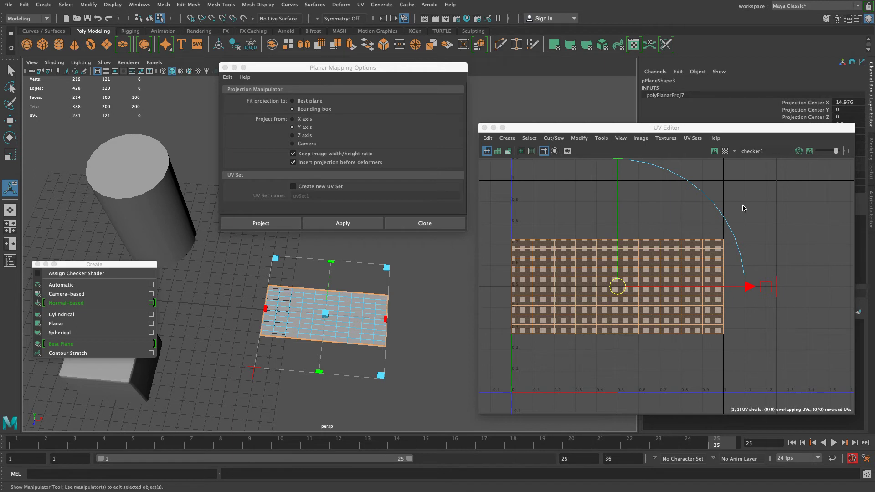
# Display the checker map temporarily to inspect the proportions of the new projection on the plane
pyautogui.click(725, 151)
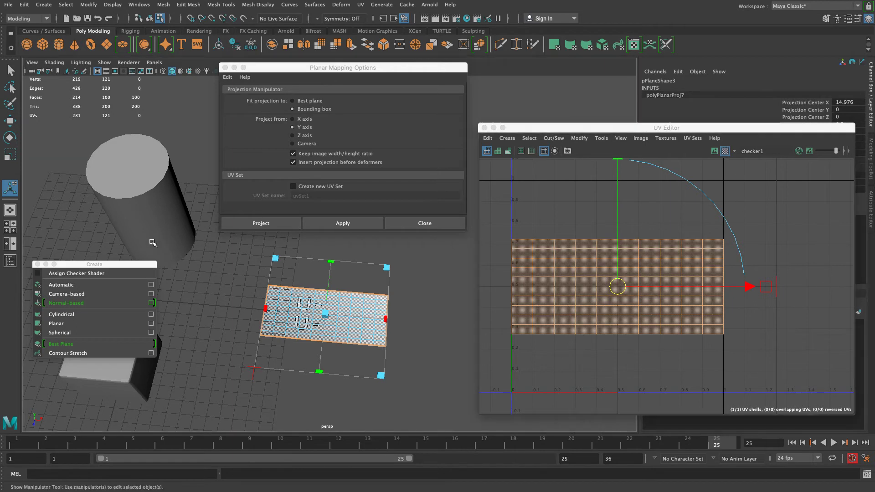
pyautogui.keyDown('alt'); pyautogui.moveTo(220, 304); pyautogui.dragTo(524, 369, button='right'); pyautogui.keyUp('alt')
pyautogui.keyDown('alt'); pyautogui.moveTo(420, 373); pyautogui.dragTo(123, 232, button='right'); pyautogui.keyUp('alt')
pyautogui.click(725, 151)
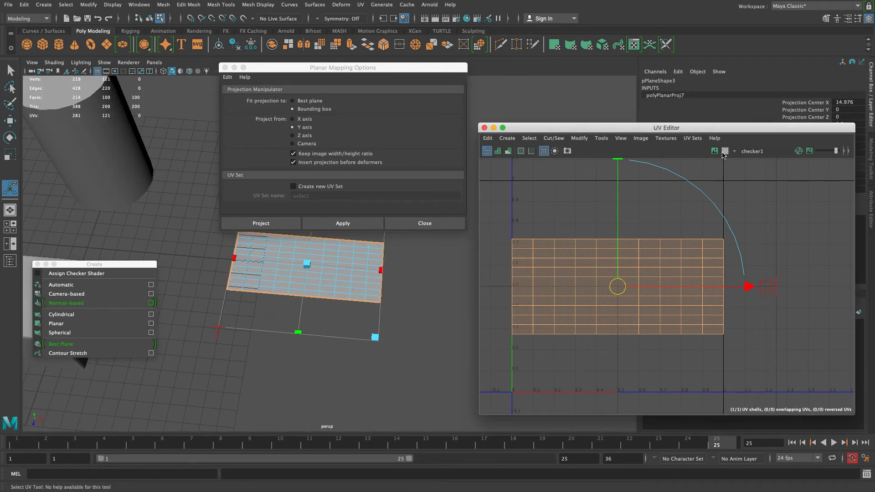
# Return the plane to object selection and apply the Y-axis planar projection once more with the ratio kept
pyautogui.click(805, 324)
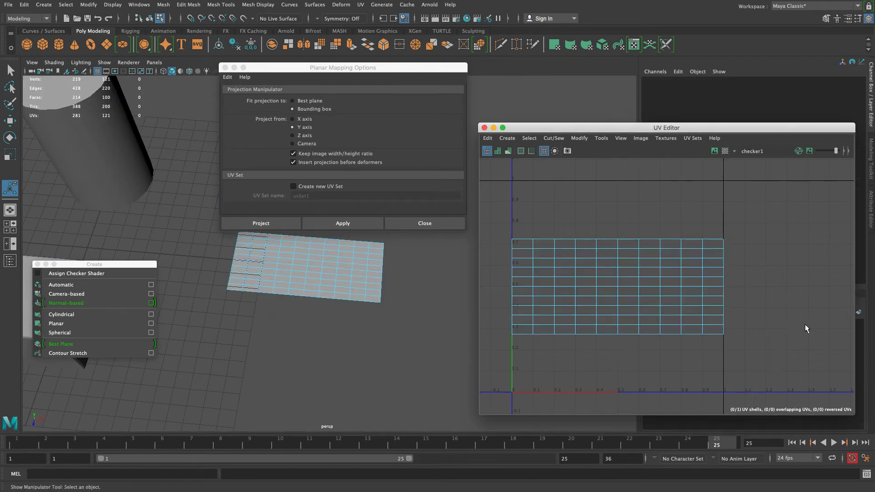
pyautogui.click(626, 311)
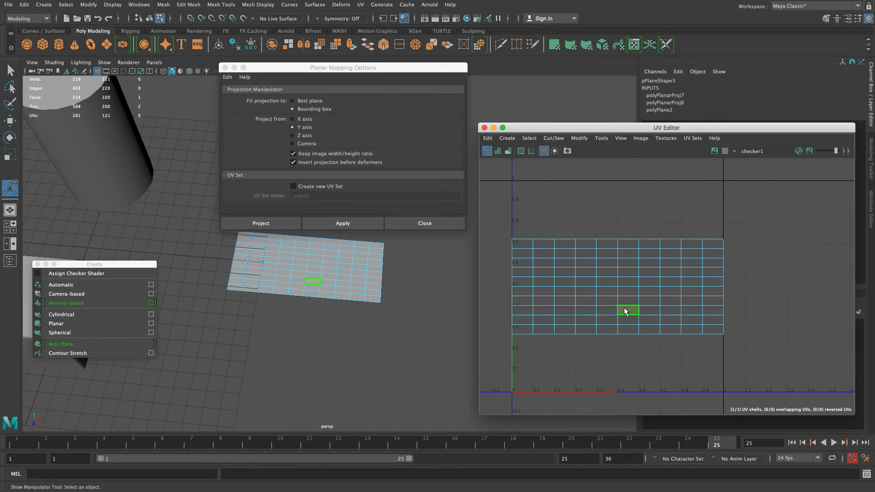
pyautogui.click(304, 255)
pyautogui.press('q')
pyautogui.press('F8')
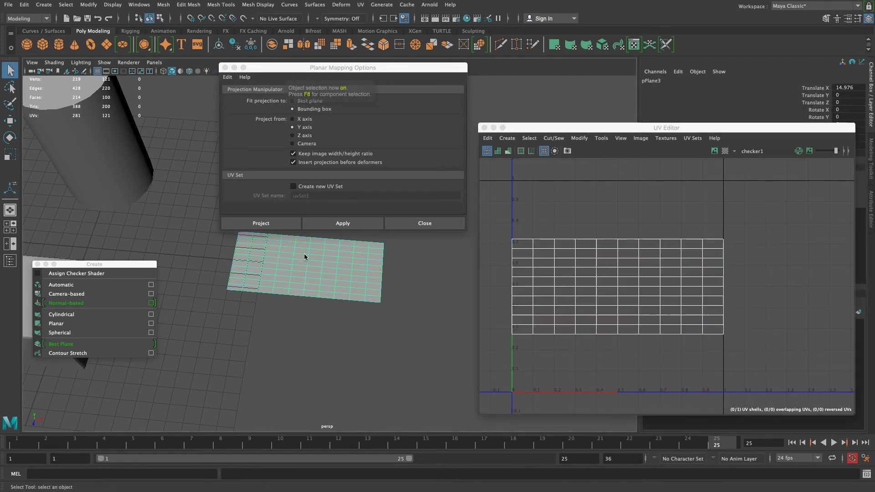
pyautogui.press('t')
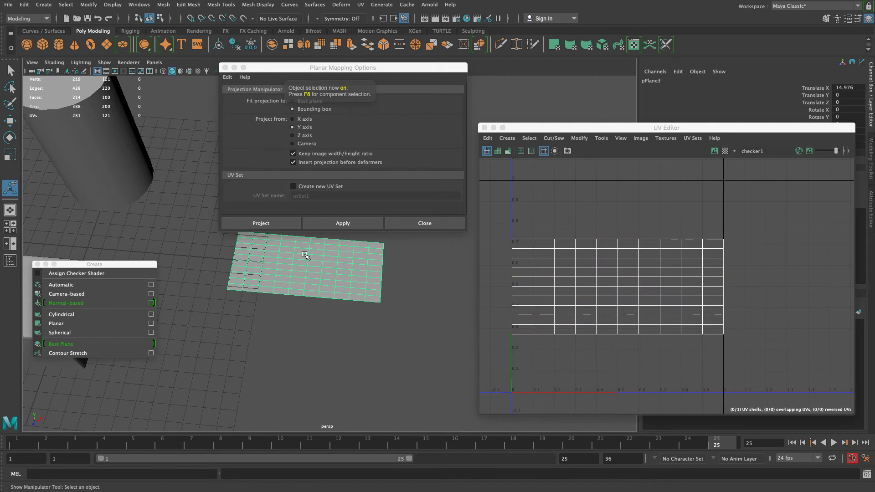
pyautogui.click(323, 226)
pyautogui.scroll(-3, 271, 310)
pyautogui.keyDown('alt'); pyautogui.moveTo(271, 310); pyautogui.dragTo(260, 372); pyautogui.keyUp('alt')
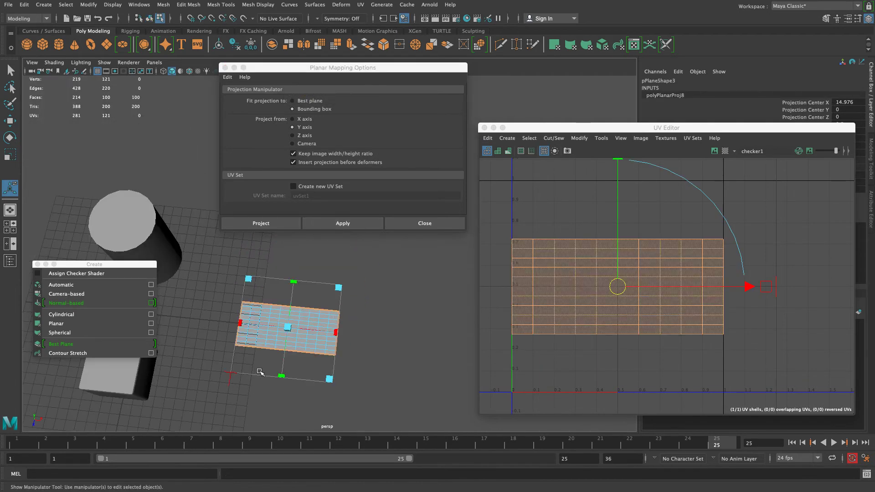
# Close the Planar Mapping options, reselect the plane as an object and delete it
pyautogui.click(424, 223)
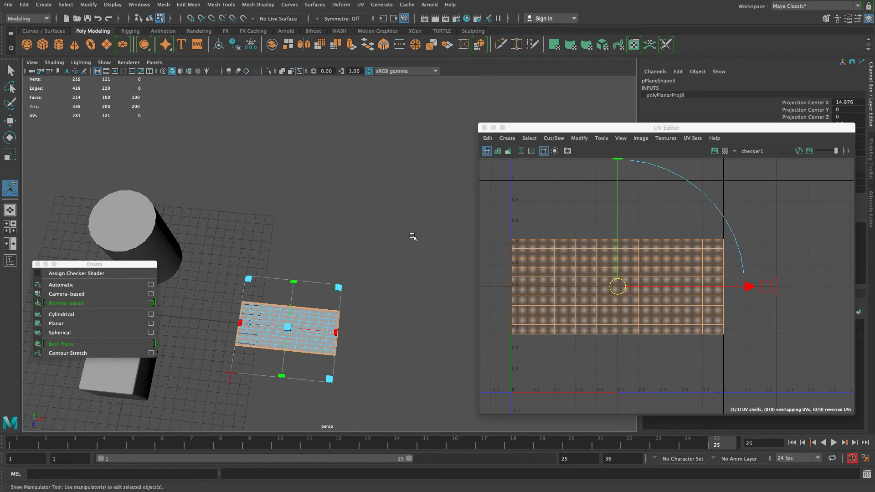
pyautogui.click(348, 307)
pyautogui.click(322, 327)
pyautogui.press('F8')
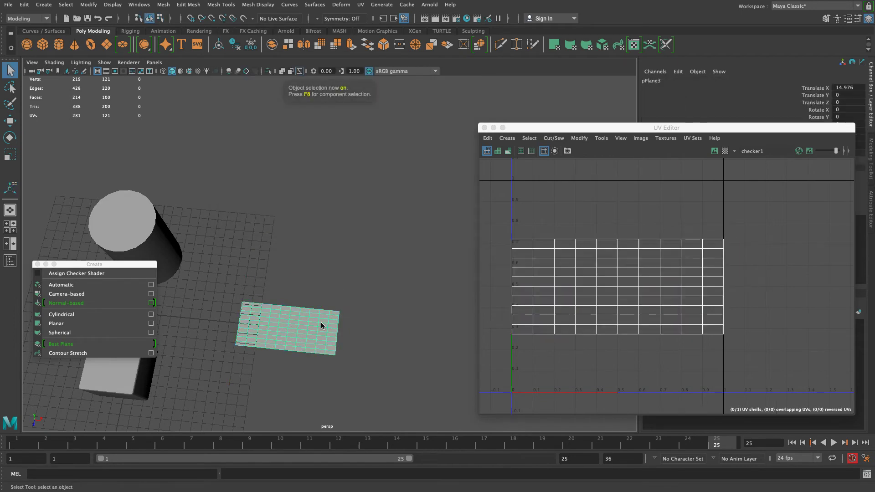
pyautogui.press('Delete')
# Select the cube, apply an Automatic UV projection to it, and clear the selection of its UV shells
pyautogui.keyDown('alt'); pyautogui.moveTo(224, 340); pyautogui.dragTo(380, 319); pyautogui.keyUp('alt')
pyautogui.click(284, 338)
pyautogui.keyDown('alt'); pyautogui.moveTo(394, 381); pyautogui.dragTo(410, 358); pyautogui.keyUp('alt')
pyautogui.keyDown('alt'); pyautogui.moveTo(410, 358); pyautogui.dragTo(398, 394, button='right'); pyautogui.keyUp('alt')
pyautogui.keyDown('alt'); pyautogui.moveTo(342, 351); pyautogui.dragTo(348, 272, button='middle'); pyautogui.keyUp('alt')
pyautogui.keyDown('alt'); pyautogui.moveTo(348, 272); pyautogui.dragTo(338, 272, button='right'); pyautogui.keyUp('alt')
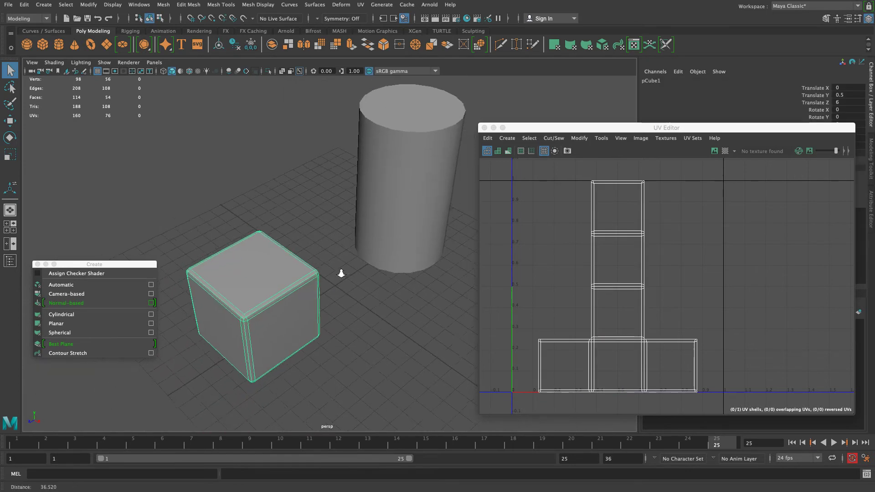
pyautogui.click(57, 284)
pyautogui.keyDown('alt'); pyautogui.moveTo(363, 310); pyautogui.dragTo(419, 216, button='right'); pyautogui.keyUp('alt')
pyautogui.keyDown('alt'); pyautogui.moveTo(695, 344); pyautogui.dragTo(540, 283, button='right'); pyautogui.keyUp('alt')
pyautogui.keyDown('alt'); pyautogui.moveTo(540, 283); pyautogui.dragTo(458, 258, button='middle'); pyautogui.keyUp('alt')
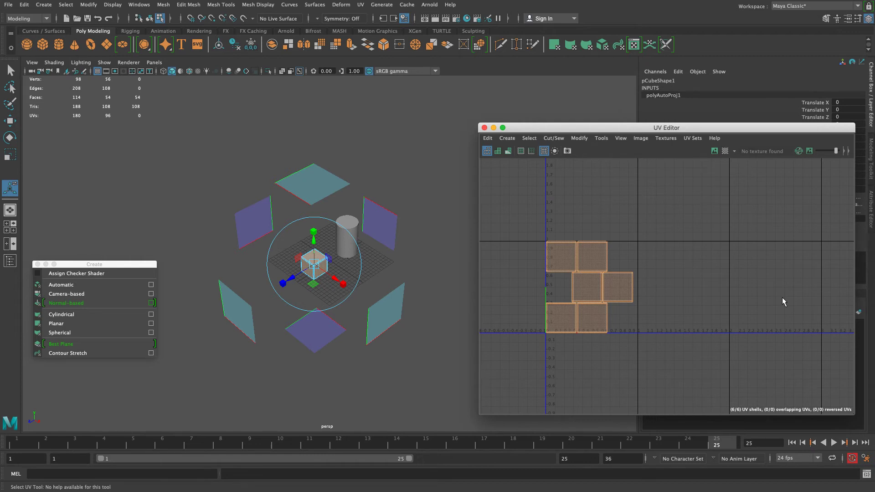
pyautogui.keyDown('alt'); pyautogui.moveTo(670, 335); pyautogui.dragTo(728, 355, button='right'); pyautogui.keyUp('alt')
pyautogui.keyDown('alt'); pyautogui.moveTo(689, 335); pyautogui.dragTo(737, 369, button='middle'); pyautogui.keyUp('alt')
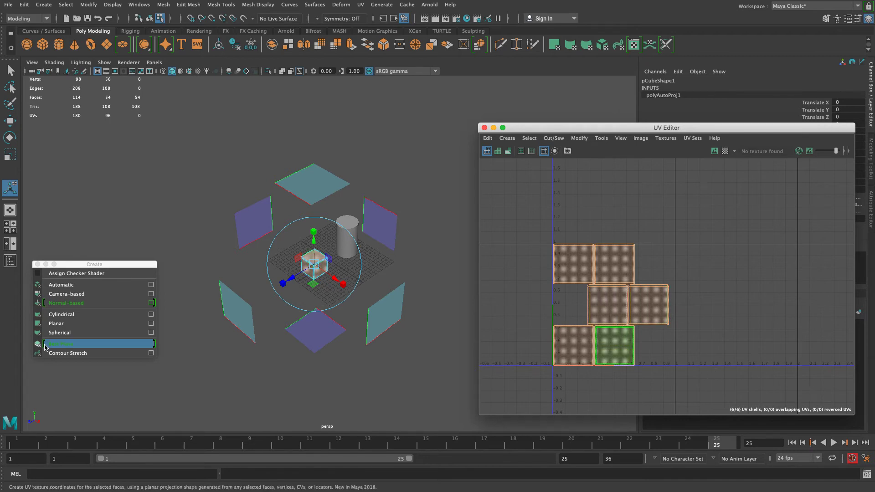
pyautogui.click(722, 332)
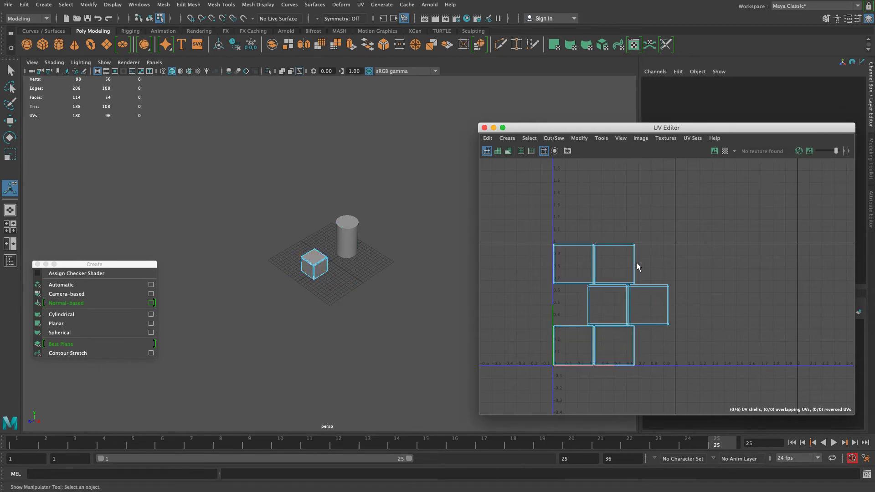
# Select all of the cube's UV shells, move them horizontally out of the 0–1 UV tile, and clear the selection
pyautogui.rightClick(622, 266)
pyautogui.moveTo(623, 267); pyautogui.dragTo(598, 260, button='right')
pyautogui.moveTo(494, 182); pyautogui.dragTo(643, 411)
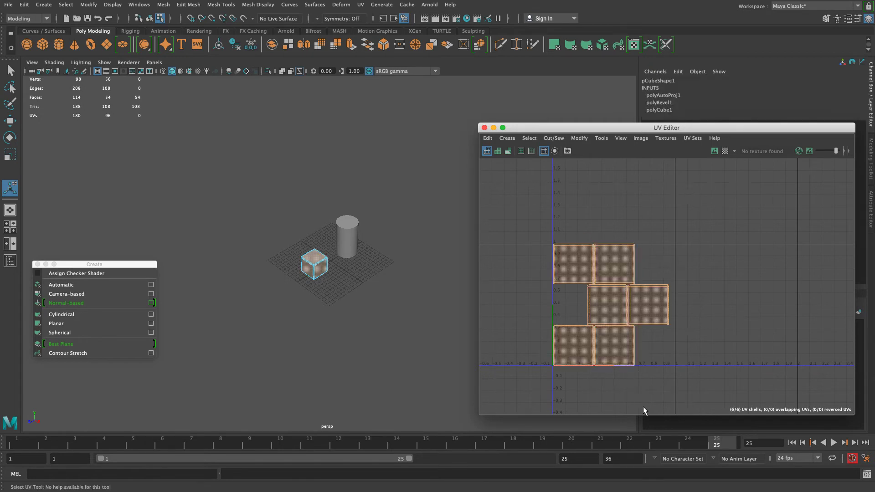
pyautogui.press('w')
pyautogui.moveTo(660, 305); pyautogui.dragTo(799, 282)
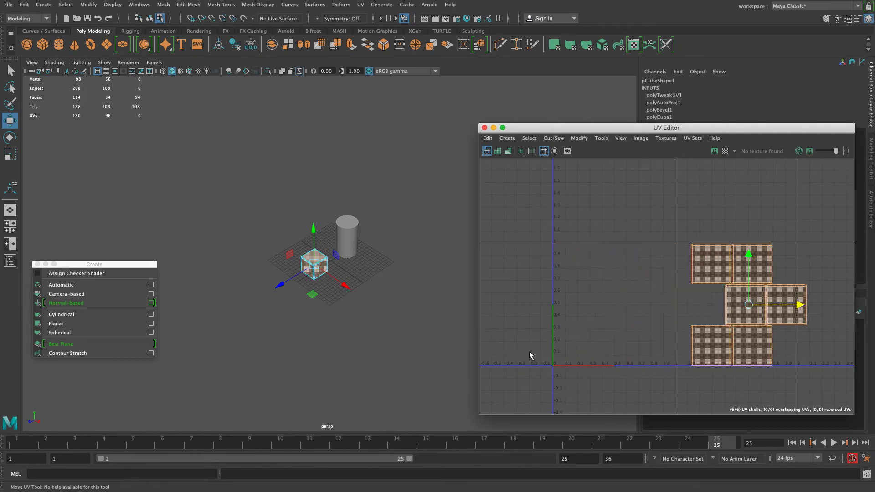
pyautogui.click(540, 280)
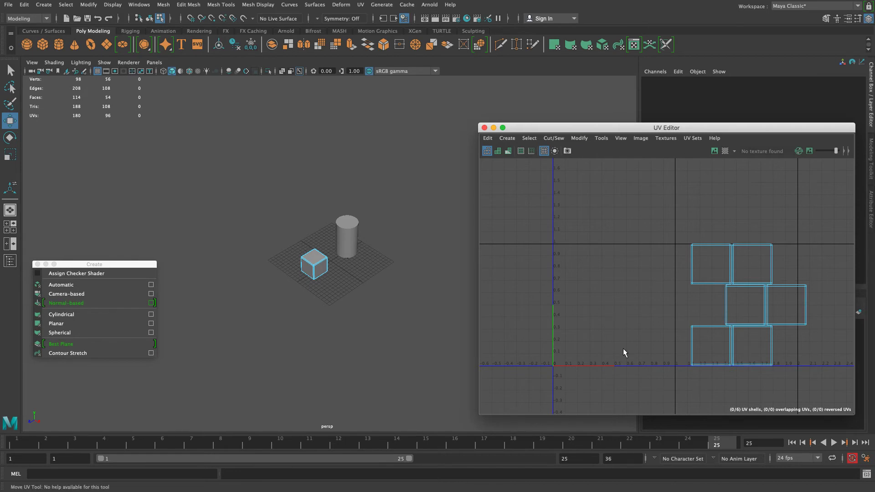
# Select the inner shell of the middle row and move it horizontally clear of the other cube shells
pyautogui.keyDown('alt'); pyautogui.moveTo(585, 274); pyautogui.dragTo(482, 243, button='right'); pyautogui.keyUp('alt')
pyautogui.keyDown('alt'); pyautogui.moveTo(524, 257); pyautogui.dragTo(450, 251, button='middle'); pyautogui.keyUp('alt')
pyautogui.keyDown('alt'); pyautogui.moveTo(551, 265); pyautogui.dragTo(608, 324, button='right'); pyautogui.keyUp('alt')
pyautogui.click(647, 304)
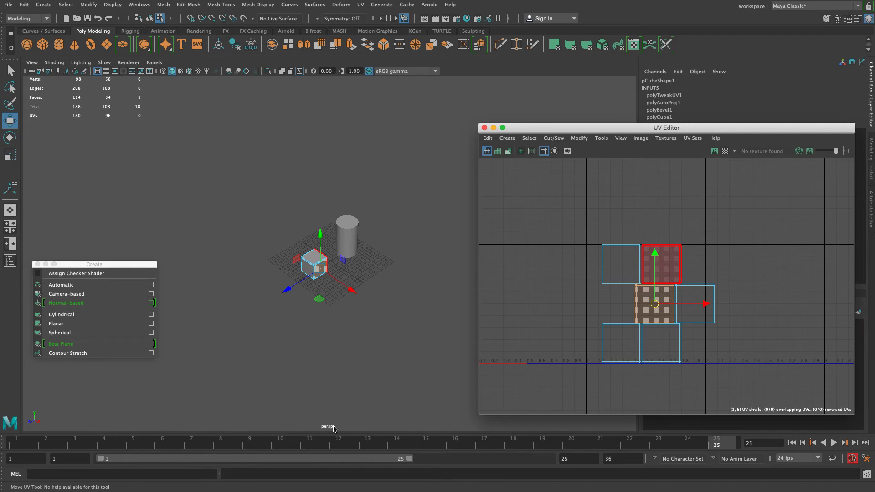
pyautogui.moveTo(708, 304); pyautogui.dragTo(837, 306)
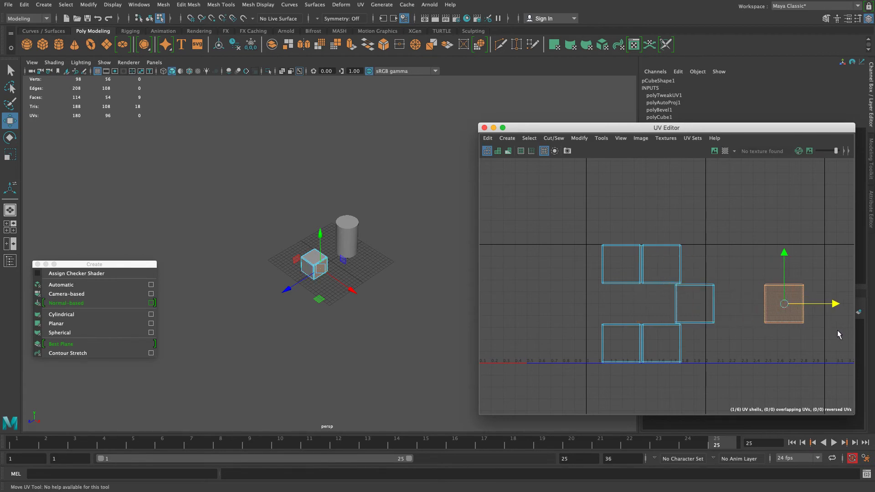
# Examine the separated UV shell and the beveled cube up close to compare their shapes
pyautogui.keyDown('alt'); pyautogui.moveTo(835, 332); pyautogui.dragTo(848, 350, button='right'); pyautogui.keyUp('alt')
pyautogui.keyDown('alt'); pyautogui.moveTo(730, 350); pyautogui.dragTo(552, 345, button='middle'); pyautogui.keyUp('alt')
pyautogui.keyDown('alt'); pyautogui.moveTo(553, 345); pyautogui.dragTo(767, 423, button='right'); pyautogui.keyUp('alt')
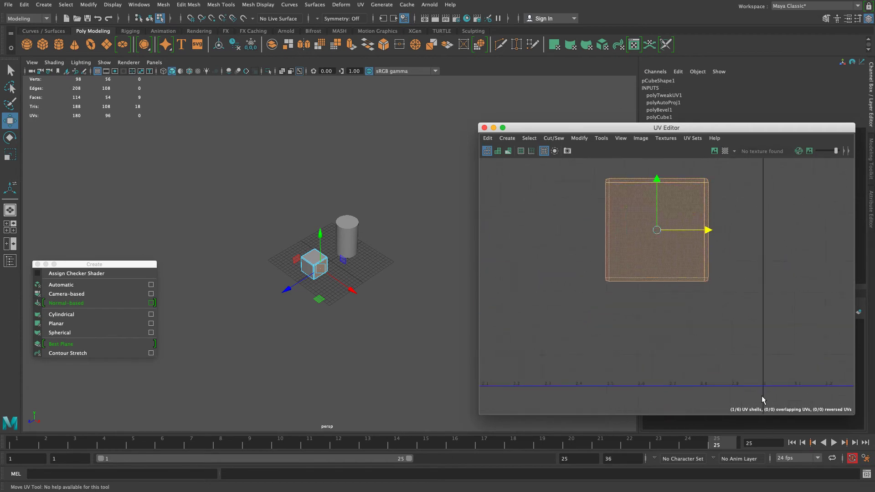
pyautogui.keyDown('alt'); pyautogui.moveTo(725, 256); pyautogui.dragTo(713, 332, button='middle'); pyautogui.keyUp('alt')
pyautogui.keyDown('alt'); pyautogui.moveTo(713, 332); pyautogui.dragTo(783, 359, button='right'); pyautogui.keyUp('alt')
pyautogui.keyDown('alt'); pyautogui.moveTo(741, 349); pyautogui.dragTo(787, 353, button='middle'); pyautogui.keyUp('alt')
pyautogui.keyDown('alt'); pyautogui.moveTo(304, 237); pyautogui.dragTo(342, 373, button='right'); pyautogui.keyUp('alt')
pyautogui.keyDown('alt'); pyautogui.moveTo(339, 373); pyautogui.dragTo(326, 373); pyautogui.keyUp('alt')
pyautogui.keyDown('alt'); pyautogui.moveTo(390, 377); pyautogui.dragTo(423, 399, button='middle'); pyautogui.keyUp('alt')
# Clear the selection, reselect the separated UV shell to highlight its cube face, and frame it in the UV Editor
pyautogui.click(735, 194)
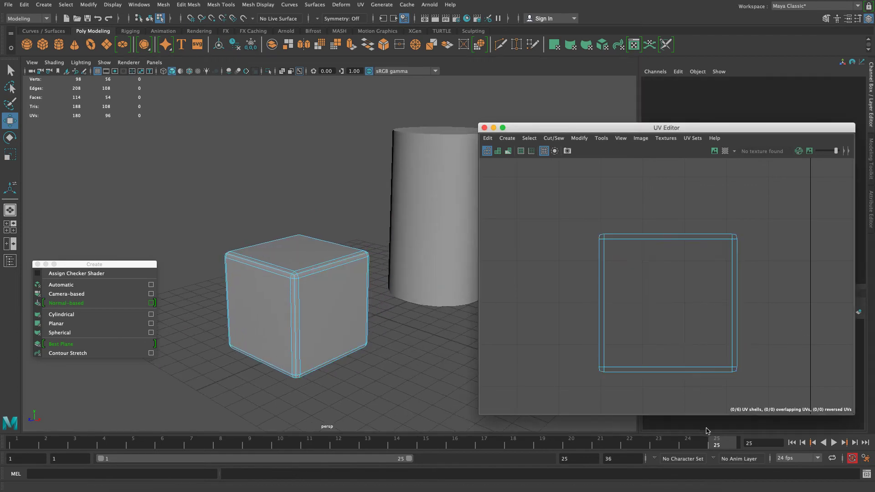
pyautogui.click(608, 267)
pyautogui.scroll(-5, 762, 318)
pyautogui.keyDown('alt'); pyautogui.moveTo(561, 312); pyautogui.dragTo(569, 306, button='middle'); pyautogui.keyUp('alt')
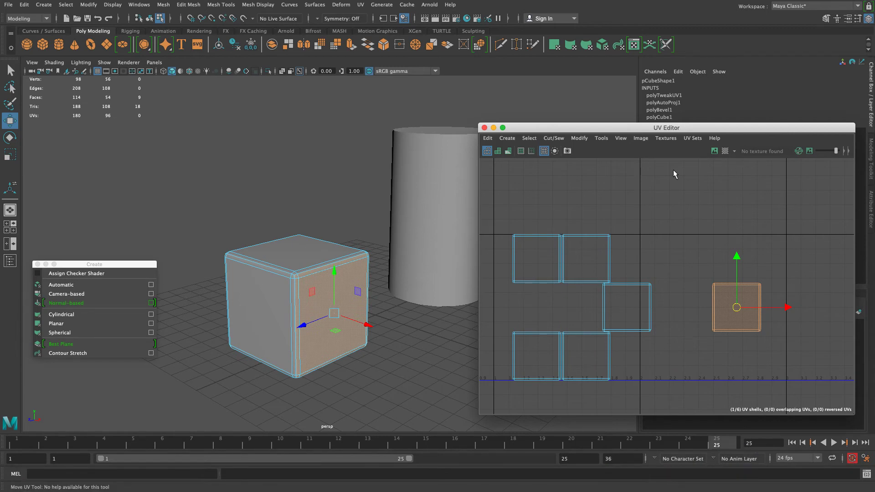
pyautogui.scroll(8, 728, 305)
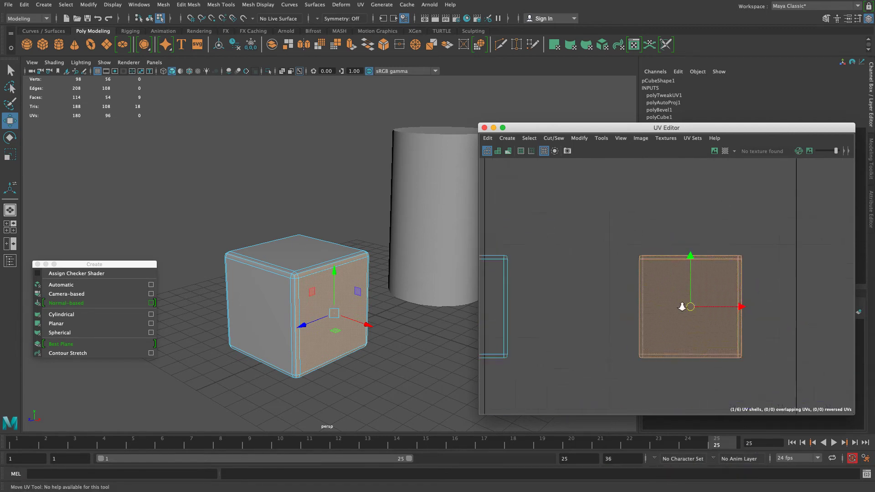
pyautogui.press('f')
# Switch to edge selection and select the separated shell's upper border edge, keeping the other shells in view
pyautogui.moveTo(538, 213); pyautogui.dragTo(533, 194, button='right')
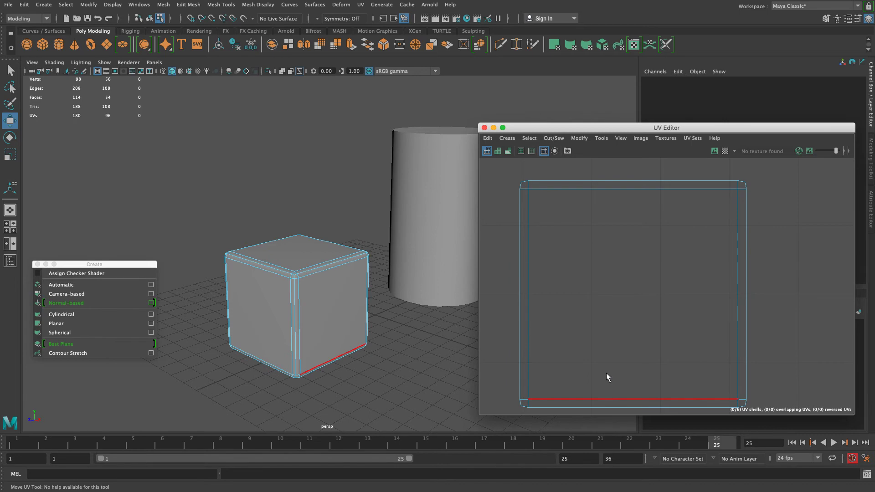
pyautogui.click(631, 181)
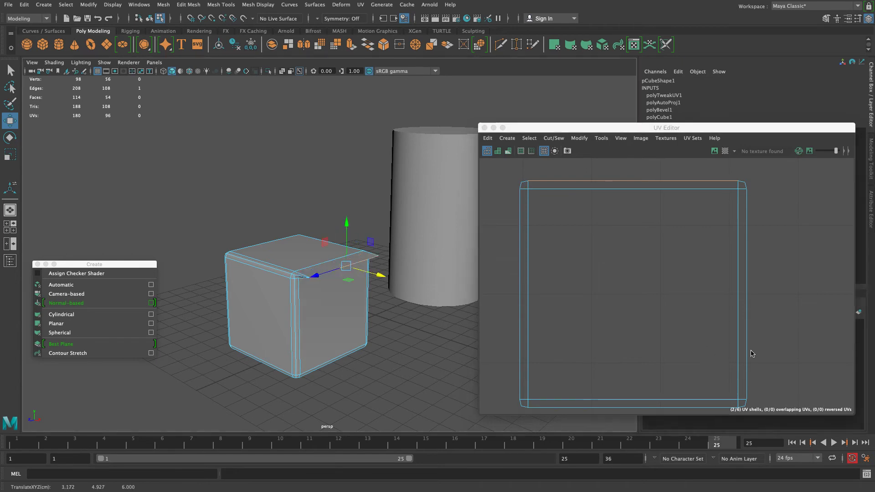
pyautogui.scroll(-5, 176, 270)
pyautogui.scroll(-8, 721, 306)
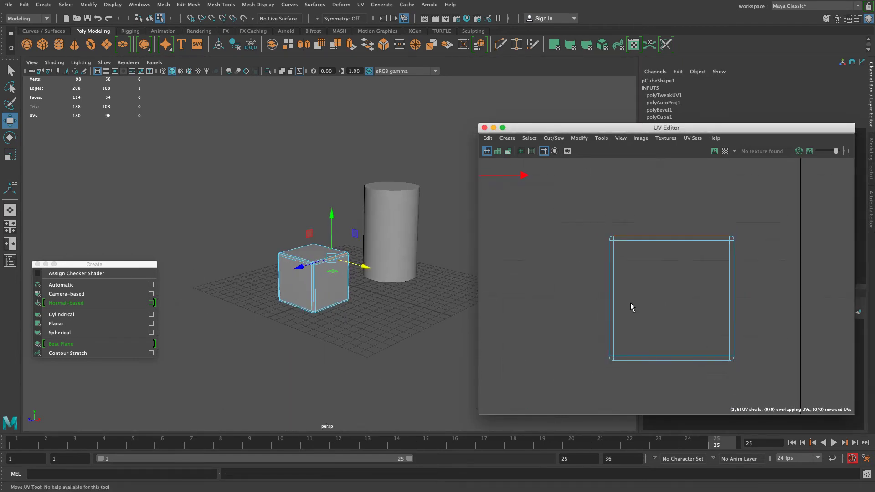
pyautogui.keyDown('alt'); pyautogui.moveTo(646, 310); pyautogui.dragTo(591, 320, button='right'); pyautogui.keyUp('alt')
pyautogui.keyDown('alt'); pyautogui.moveTo(590, 320); pyautogui.dragTo(602, 296, button='middle'); pyautogui.keyUp('alt')
pyautogui.keyDown('alt'); pyautogui.moveTo(602, 296); pyautogui.dragTo(624, 338, button='right'); pyautogui.keyUp('alt')
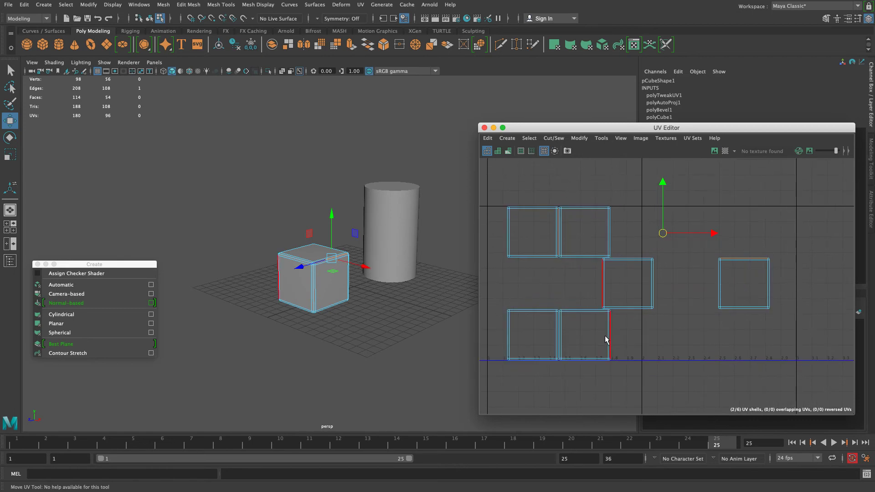
# Examine the selected shared edge on the cube and in the UV layout, displaying the checker map temporarily
pyautogui.keyDown('alt'); pyautogui.click(220, 258); pyautogui.keyUp('alt')
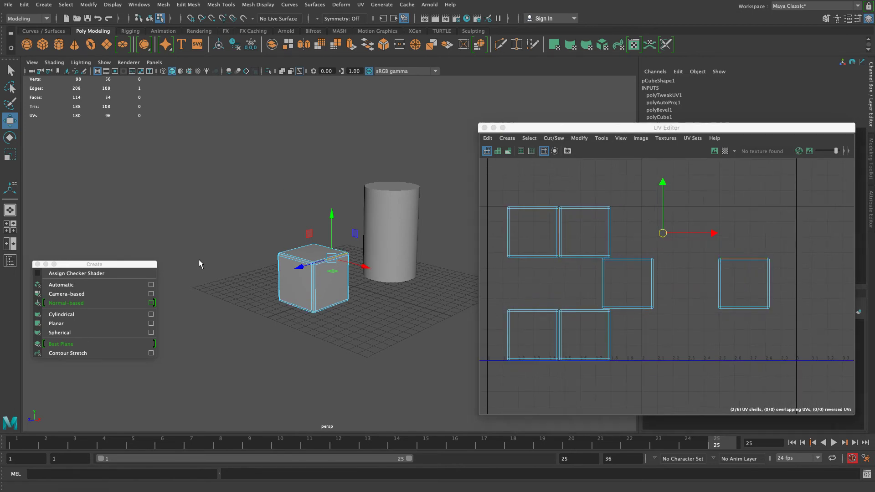
pyautogui.keyDown('alt'); pyautogui.moveTo(390, 343); pyautogui.dragTo(437, 360, button='right'); pyautogui.keyUp('alt')
pyautogui.keyDown('alt'); pyautogui.moveTo(358, 328); pyautogui.dragTo(367, 257, button='middle'); pyautogui.keyUp('alt')
pyautogui.keyDown('alt'); pyautogui.moveTo(367, 256); pyautogui.dragTo(342, 293); pyautogui.keyUp('alt')
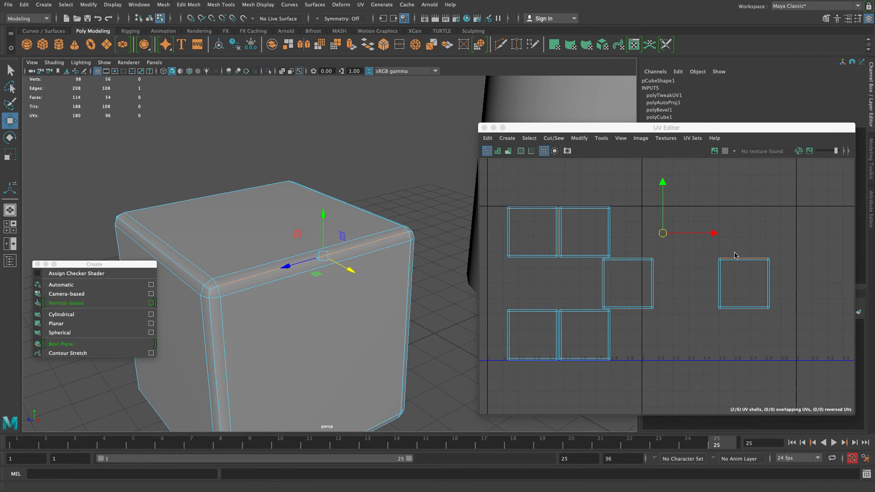
pyautogui.keyDown('alt'); pyautogui.moveTo(668, 228); pyautogui.dragTo(766, 355, button='right'); pyautogui.keyUp('alt')
pyautogui.keyDown('alt'); pyautogui.moveTo(765, 354); pyautogui.dragTo(547, 346, button='middle'); pyautogui.keyUp('alt')
pyautogui.keyDown('alt'); pyautogui.moveTo(642, 279); pyautogui.dragTo(562, 258, button='right'); pyautogui.keyUp('alt')
pyautogui.keyDown('alt'); pyautogui.moveTo(563, 258); pyautogui.dragTo(748, 307, button='middle'); pyautogui.keyUp('alt')
pyautogui.keyDown('alt'); pyautogui.moveTo(749, 308); pyautogui.dragTo(649, 283, button='right'); pyautogui.keyUp('alt')
pyautogui.keyDown('alt'); pyautogui.moveTo(671, 294); pyautogui.dragTo(640, 240, button='middle'); pyautogui.keyUp('alt')
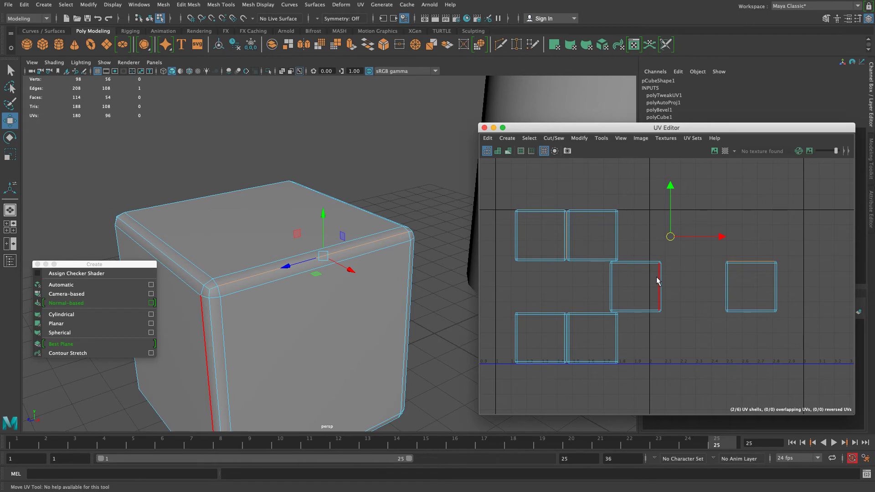
pyautogui.click(727, 152)
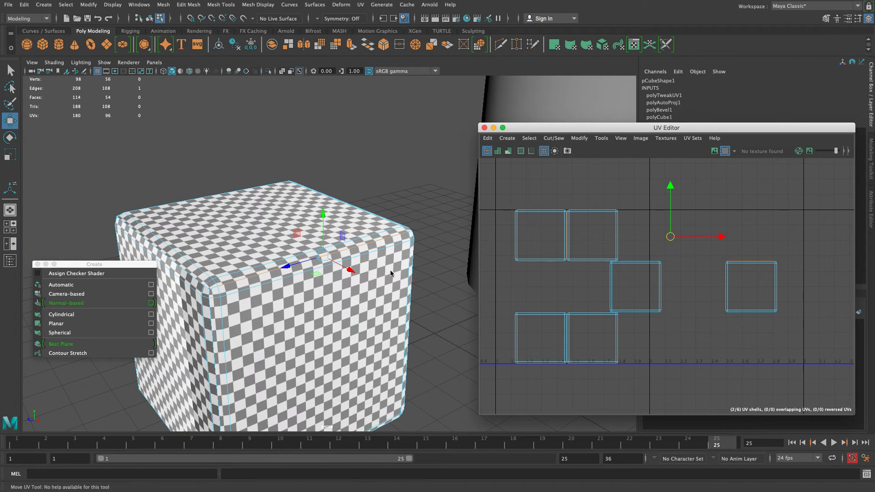
pyautogui.click(725, 151)
# Try scaling up the UV shell of the cube's top face uniformly, and undo the scaling
pyautogui.moveTo(538, 245); pyautogui.dragTo(474, 232, button='right')
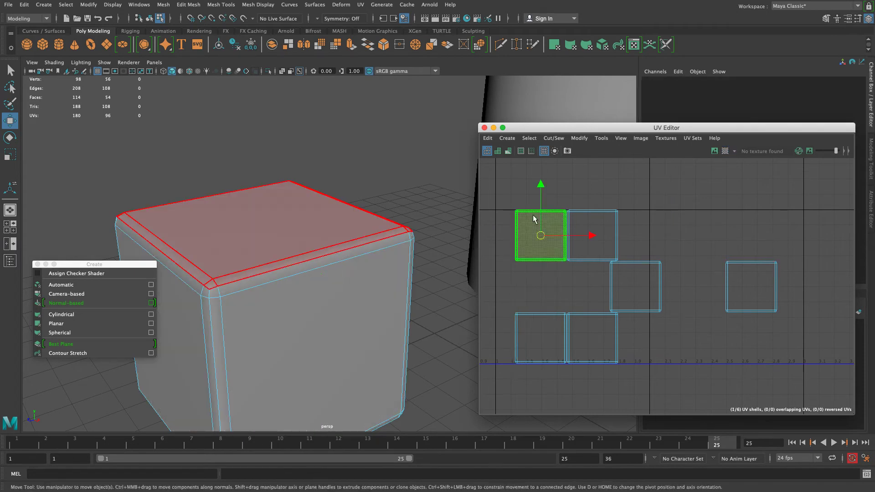
pyautogui.click(541, 234)
pyautogui.press('r')
pyautogui.moveTo(553, 237); pyautogui.dragTo(588, 218)
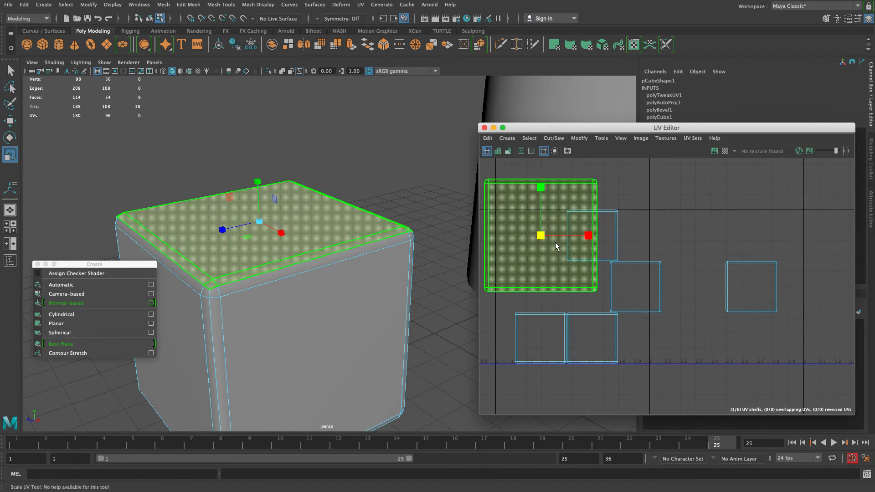
pyautogui.hotkey('ctrl', 'z')
# Return to edge selection and reselect the separated shell's upper border edge
pyautogui.click(779, 290)
pyautogui.moveTo(778, 291); pyautogui.dragTo(778, 274, button='right')
pyautogui.click(758, 262)
pyautogui.moveTo(701, 215)
pyautogui.mouseDown(button='right')
pyautogui.moveTo(779, 312)
pyautogui.moveTo(736, 240)
pyautogui.moveTo(703, 217)
pyautogui.mouseUp(button='right')
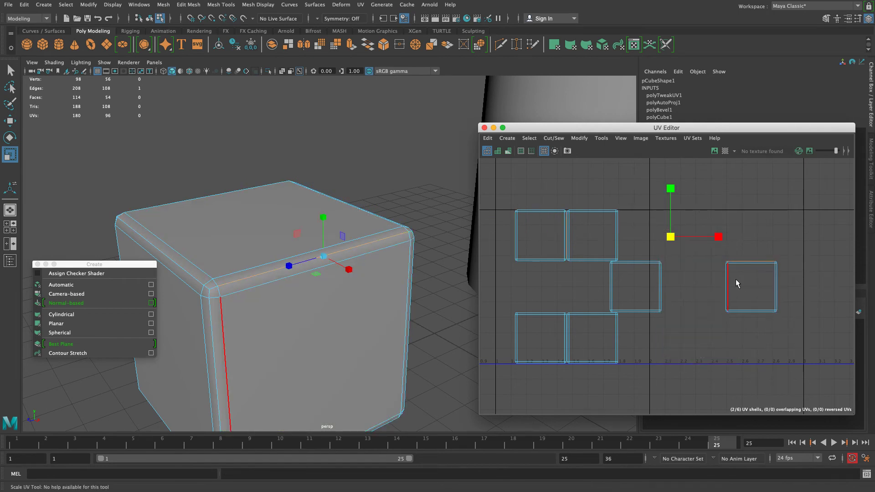
# Try sewing the selected border edge, inspect the seam closely, and undo the operation
pyautogui.keyDown('shift'); pyautogui.moveTo(734, 266); pyautogui.dragTo(773, 343, button='right'); pyautogui.keyUp('shift')
pyautogui.keyDown('alt'); pyautogui.moveTo(790, 319); pyautogui.dragTo(699, 346, button='middle'); pyautogui.keyUp('alt')
pyautogui.keyDown('alt'); pyautogui.moveTo(698, 346); pyautogui.dragTo(845, 414, button='right'); pyautogui.keyUp('alt')
pyautogui.keyDown('alt'); pyautogui.moveTo(724, 320); pyautogui.dragTo(767, 336, button='middle'); pyautogui.keyUp('alt')
pyautogui.keyDown('alt'); pyautogui.moveTo(669, 373); pyautogui.dragTo(499, 242, button='right'); pyautogui.keyUp('alt')
pyautogui.hotkey('ctrl', 'z')
# Turn on the texture borders display, and Move and Sew the selected edge to join the top face's shell to the separated shell
pyautogui.click(521, 151)
pyautogui.keyDown('alt'); pyautogui.moveTo(245, 197); pyautogui.dragTo(292, 292, button='right'); pyautogui.keyUp('alt')
pyautogui.keyDown('alt'); pyautogui.moveTo(291, 292); pyautogui.dragTo(492, 223, button='middle'); pyautogui.keyUp('alt')
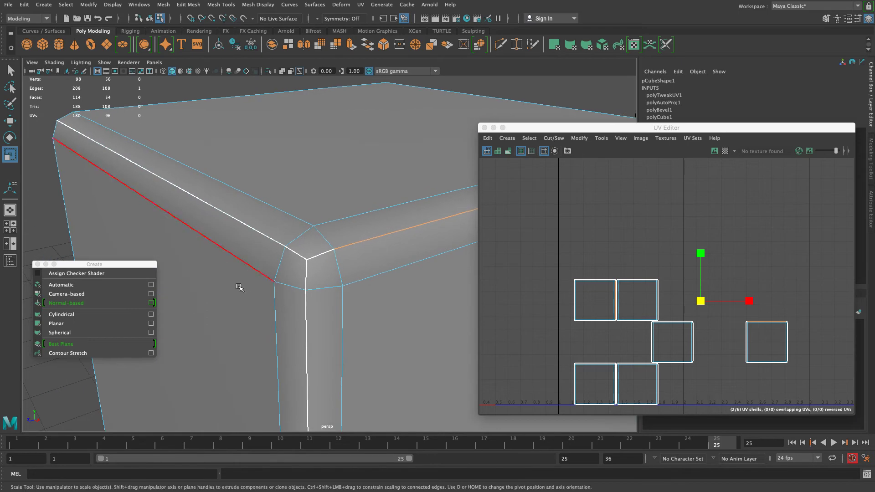
pyautogui.moveTo(417, 261)
pyautogui.keyDown('alt'); pyautogui.mouseDown()
pyautogui.moveTo(381, 269)
pyautogui.moveTo(407, 265)
pyautogui.mouseUp(); pyautogui.keyUp('alt')
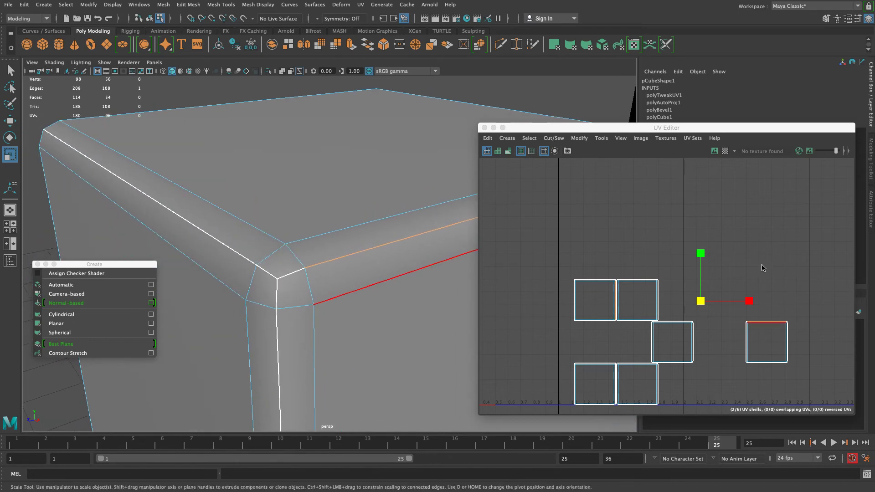
pyautogui.keyDown('shift'); pyautogui.moveTo(758, 323); pyautogui.dragTo(752, 297, button='right'); pyautogui.keyUp('shift')
pyautogui.keyDown('alt'); pyautogui.moveTo(440, 239); pyautogui.dragTo(387, 243, button='right'); pyautogui.keyUp('alt')
pyautogui.keyDown('alt'); pyautogui.moveTo(387, 242); pyautogui.dragTo(305, 226, button='middle'); pyautogui.keyUp('alt')
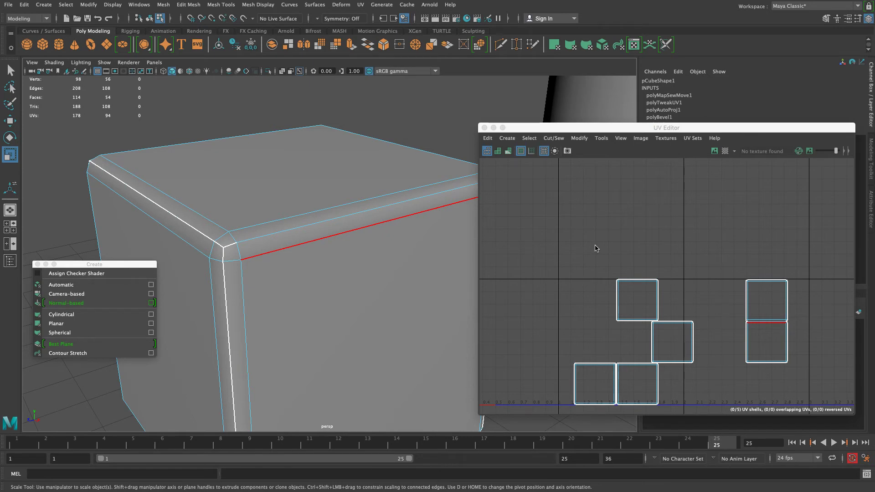
# Inspect both ends of the sewn seam closely with the UV distortion display turned on
pyautogui.keyDown('alt'); pyautogui.moveTo(638, 295); pyautogui.dragTo(734, 330, button='right'); pyautogui.keyUp('alt')
pyautogui.keyDown('alt'); pyautogui.moveTo(735, 330); pyautogui.dragTo(600, 288, button='middle'); pyautogui.keyUp('alt')
pyautogui.keyDown('alt'); pyautogui.moveTo(600, 288); pyautogui.dragTo(745, 405, button='right'); pyautogui.keyUp('alt')
pyautogui.keyDown('alt'); pyautogui.moveTo(642, 276); pyautogui.dragTo(646, 323, button='right'); pyautogui.keyUp('alt')
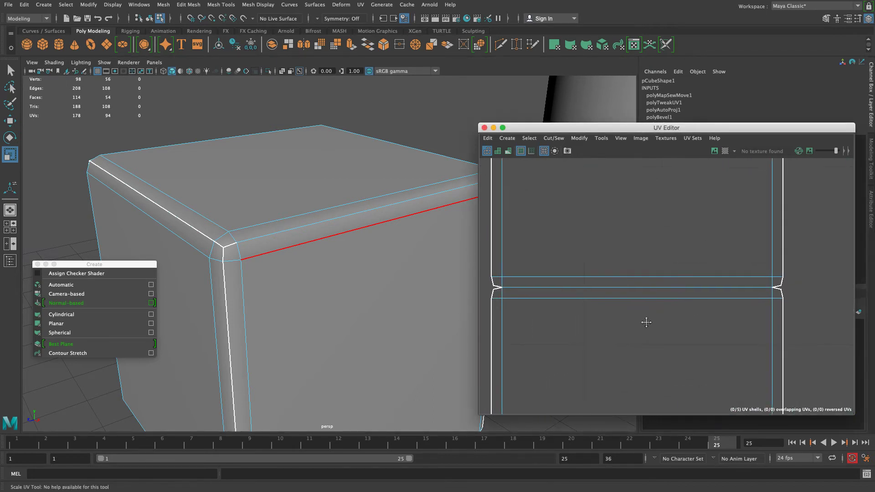
pyautogui.click(511, 287)
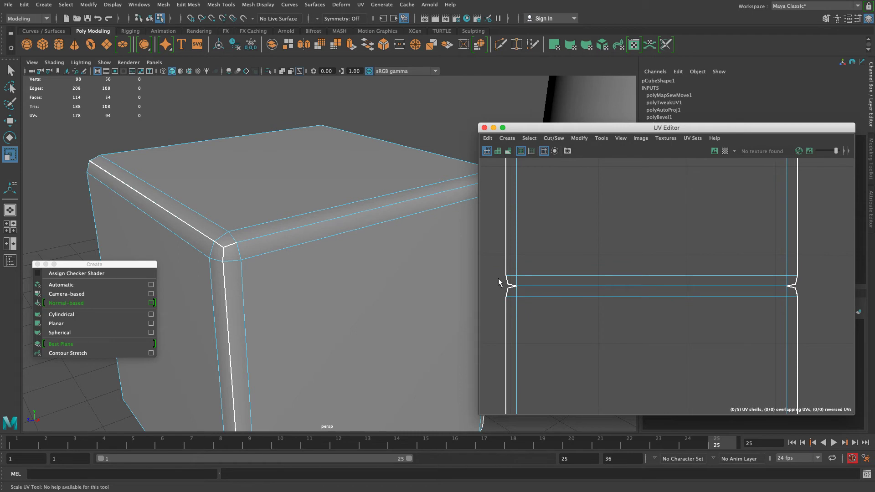
pyautogui.click(509, 151)
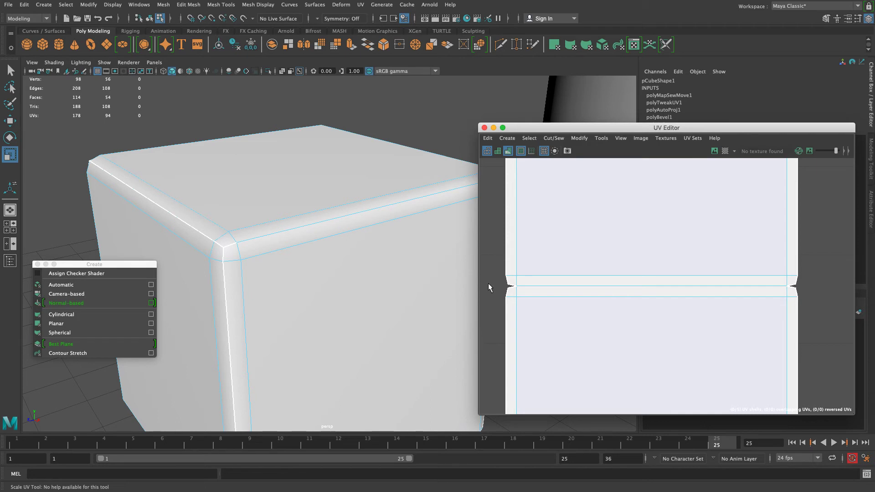
# Move and Sew the small corner edges at both ends of the seam, and return to the wireframe UV display
pyautogui.click(511, 287)
pyautogui.press('r')
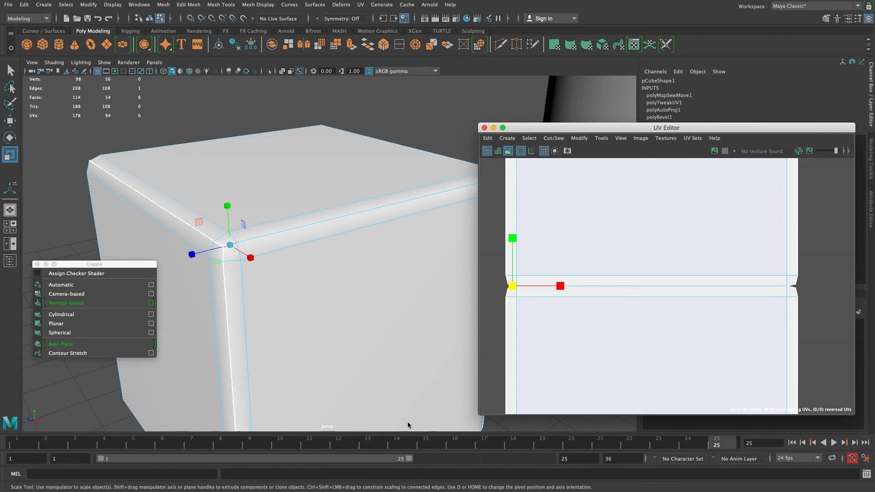
pyautogui.keyDown('shift'); pyautogui.rightClick(514, 284); pyautogui.keyUp('shift')
pyautogui.keyDown('shift'); pyautogui.moveTo(514, 284); pyautogui.dragTo(513, 259, button='right'); pyautogui.keyUp('shift')
pyautogui.click(792, 290)
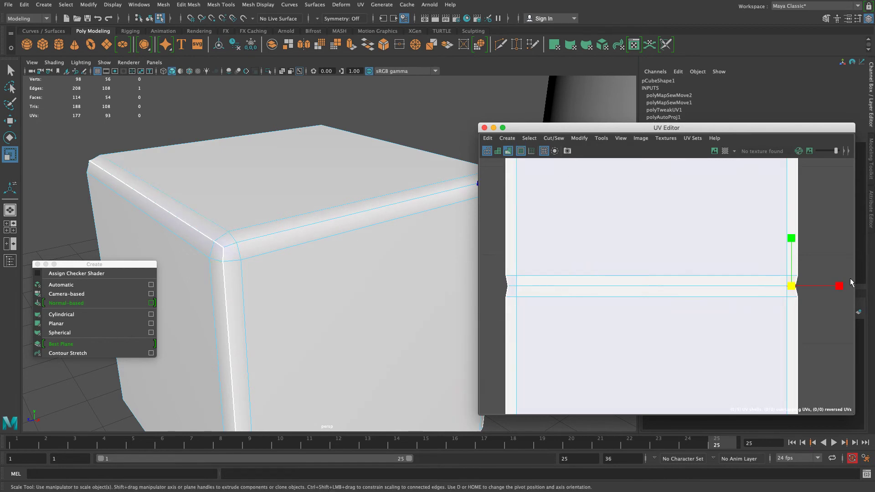
pyautogui.press('g')
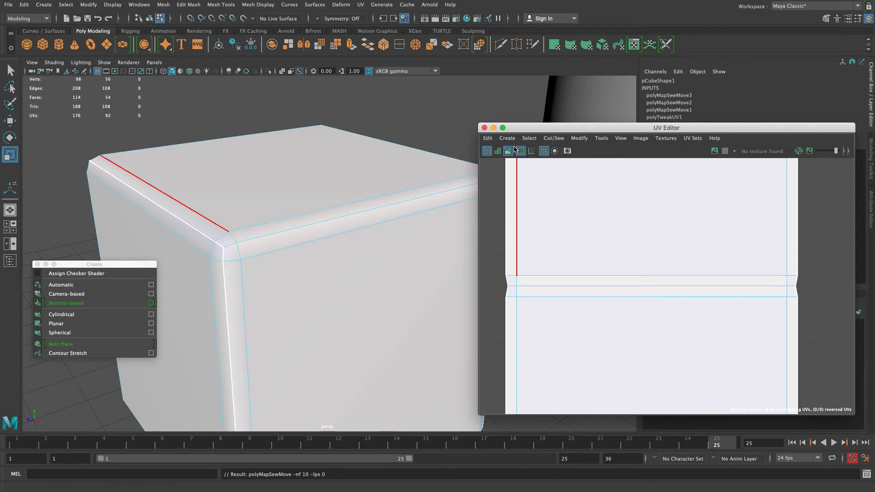
pyautogui.click(487, 151)
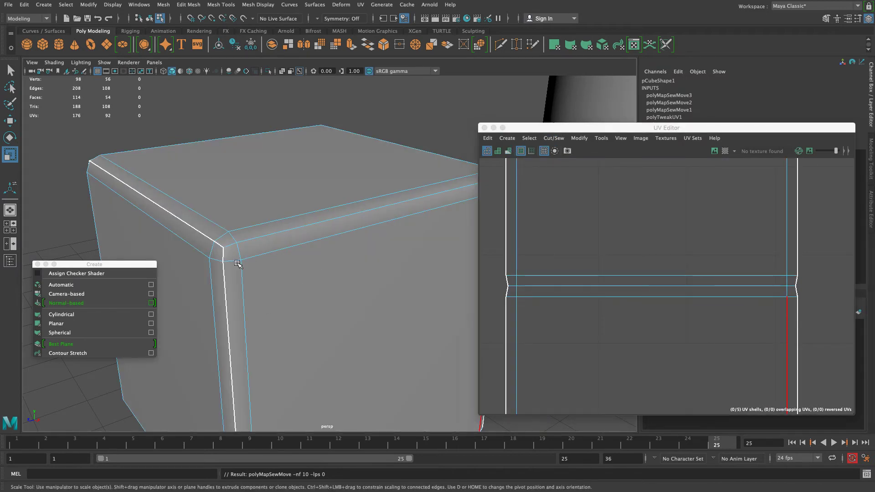
# Move and Sew the left border edge of the lower face in the joined shell to attach its neighboring cube face
pyautogui.keyDown('alt'); pyautogui.moveTo(685, 280); pyautogui.dragTo(376, 212, button='right'); pyautogui.keyUp('alt')
pyautogui.keyDown('alt'); pyautogui.moveTo(560, 276); pyautogui.dragTo(554, 231, button='middle'); pyautogui.keyUp('alt')
pyautogui.keyDown('alt'); pyautogui.moveTo(553, 230); pyautogui.dragTo(292, 256, button='right'); pyautogui.keyUp('alt')
pyautogui.keyDown('alt'); pyautogui.moveTo(658, 284); pyautogui.dragTo(733, 301, button='middle'); pyautogui.keyUp('alt')
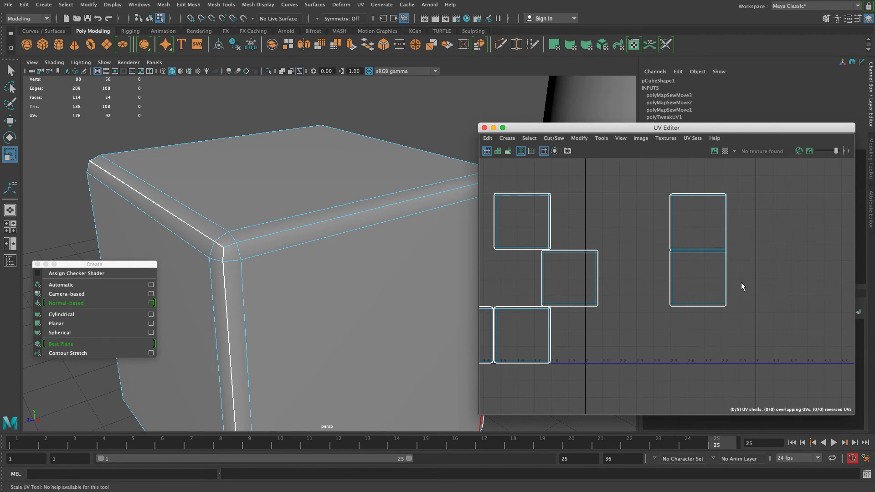
pyautogui.keyDown('alt'); pyautogui.moveTo(589, 301); pyautogui.dragTo(664, 355, button='right'); pyautogui.keyUp('alt')
pyautogui.keyDown('alt'); pyautogui.moveTo(660, 323); pyautogui.dragTo(579, 381, button='middle'); pyautogui.keyUp('alt')
pyautogui.keyDown('alt'); pyautogui.moveTo(586, 382); pyautogui.dragTo(644, 378, button='right'); pyautogui.keyUp('alt')
pyautogui.keyDown('alt'); pyautogui.moveTo(593, 285); pyautogui.dragTo(653, 306, button='right'); pyautogui.keyUp('alt')
pyautogui.click(654, 307)
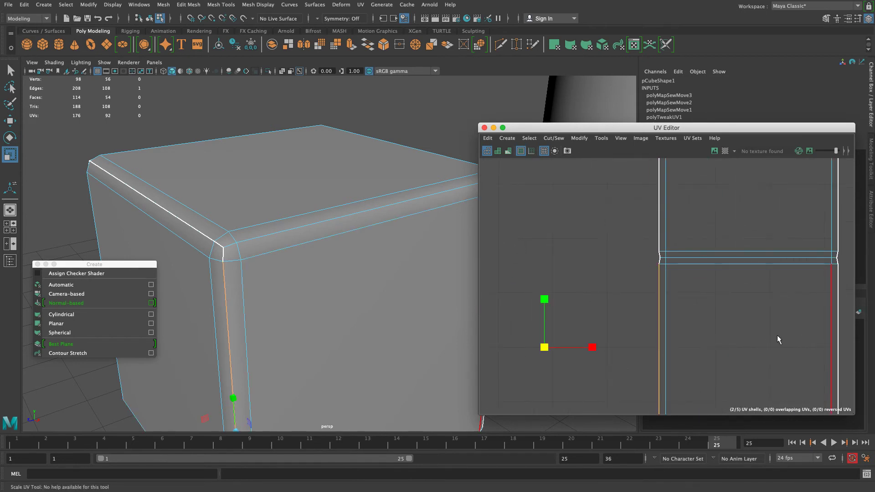
pyautogui.press('g')
# Move and Sew the small corner edges at the upper and lower ends of the new vertical seam
pyautogui.keyDown('alt'); pyautogui.moveTo(687, 220); pyautogui.dragTo(661, 290, button='middle'); pyautogui.keyUp('alt')
pyautogui.keyDown('alt'); pyautogui.moveTo(661, 292); pyautogui.dragTo(700, 416, button='right'); pyautogui.keyUp('alt')
pyautogui.click(606, 367)
pyautogui.press('g')
pyautogui.keyDown('alt'); pyautogui.moveTo(607, 367); pyautogui.dragTo(636, 221, button='middle'); pyautogui.keyUp('alt')
pyautogui.click(631, 349)
pyautogui.press('g')
# Move and Sew the central face's bottom border edge, along with the small corner edges at both ends of that seam
pyautogui.click(716, 353)
pyautogui.press('g')
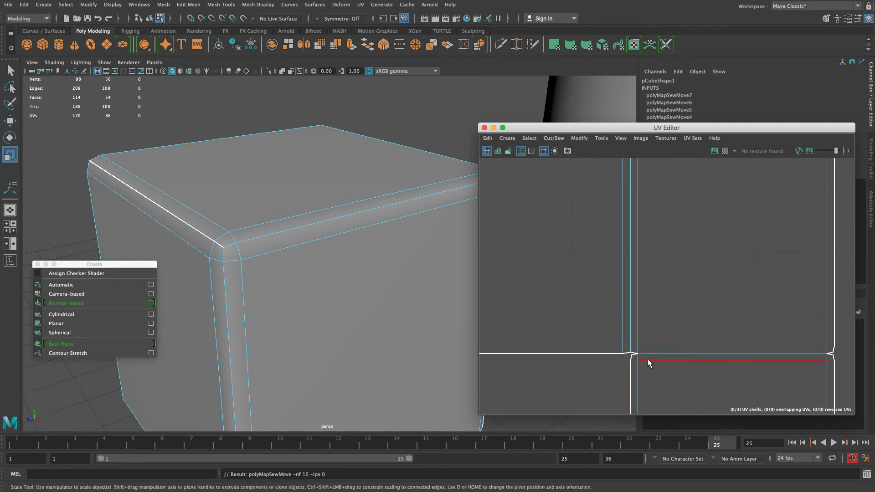
pyautogui.click(636, 356)
pyautogui.click(613, 386)
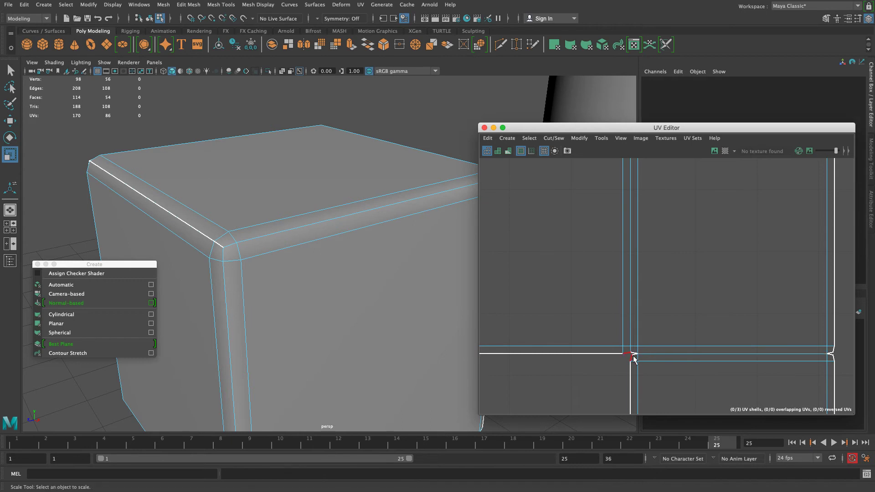
pyautogui.click(631, 354)
pyautogui.press('g')
pyautogui.click(830, 354)
pyautogui.press('g')
# Move and Sew the central face's right border edge to attach the adjacent cube face
pyautogui.click(834, 324)
pyautogui.press('g')
pyautogui.keyDown('alt'); pyautogui.moveTo(762, 319); pyautogui.dragTo(577, 307, button='right'); pyautogui.keyUp('alt')
pyautogui.keyDown('alt'); pyautogui.moveTo(577, 308); pyautogui.dragTo(441, 354, button='middle'); pyautogui.keyUp('alt')
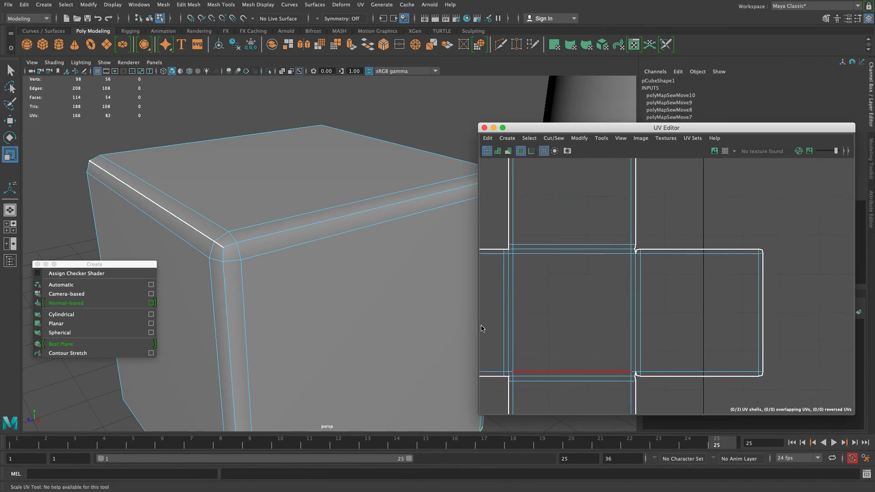
# Move and Sew the small corner edges at the upper and lower ends of the central face's right seam
pyautogui.click(637, 251)
pyautogui.press('g')
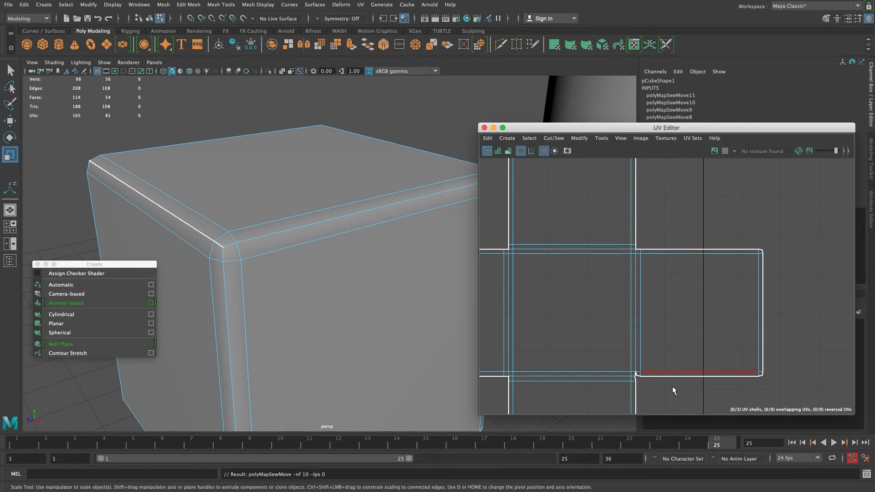
pyautogui.click(636, 375)
pyautogui.press('g')
# Move and Sew the bottom border edge of the cross's lowest face to attach the remaining cube face, including the corner edges of that seam
pyautogui.keyDown('alt'); pyautogui.moveTo(812, 325); pyautogui.dragTo(484, 317, button='right'); pyautogui.keyUp('alt')
pyautogui.keyDown('alt'); pyautogui.moveTo(594, 316); pyautogui.dragTo(575, 303, button='middle'); pyautogui.keyUp('alt')
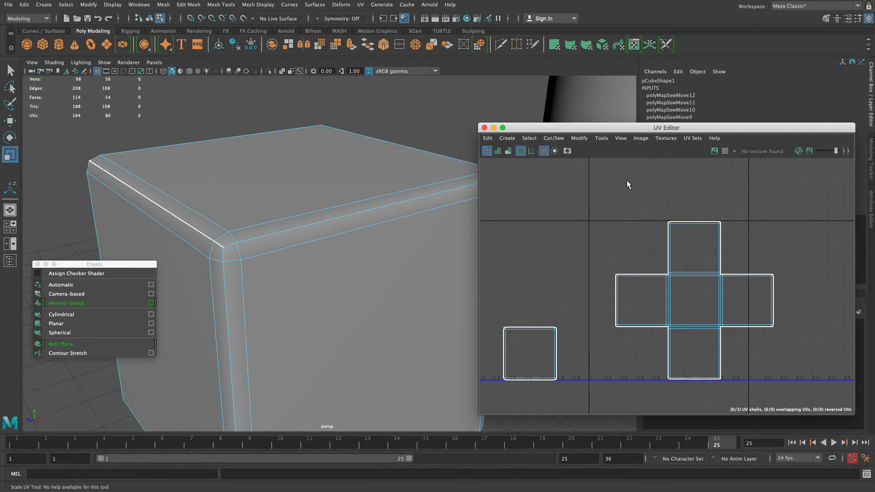
pyautogui.keyDown('alt'); pyautogui.moveTo(571, 339); pyautogui.dragTo(559, 235, button='middle'); pyautogui.keyUp('alt')
pyautogui.keyDown('alt'); pyautogui.moveTo(589, 302); pyautogui.dragTo(698, 328, button='right'); pyautogui.keyUp('alt')
pyautogui.keyDown('alt'); pyautogui.moveTo(750, 279); pyautogui.dragTo(501, 376, button='middle'); pyautogui.keyUp('alt')
pyautogui.click(518, 349)
pyautogui.keyDown('shift'); pyautogui.moveTo(517, 348); pyautogui.dragTo(604, 439, button='right'); pyautogui.keyUp('shift')
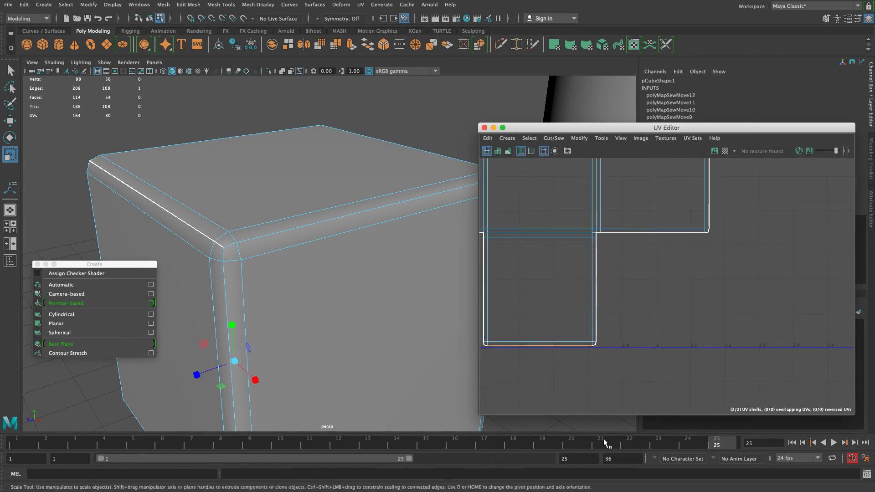
pyautogui.click(485, 349)
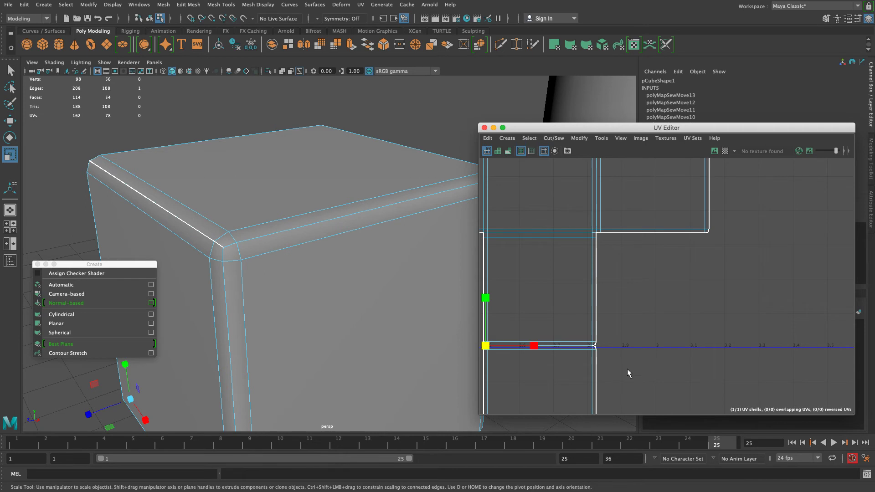
pyautogui.keyDown('shift'); pyautogui.moveTo(619, 373); pyautogui.dragTo(603, 359, button='right'); pyautogui.keyUp('shift')
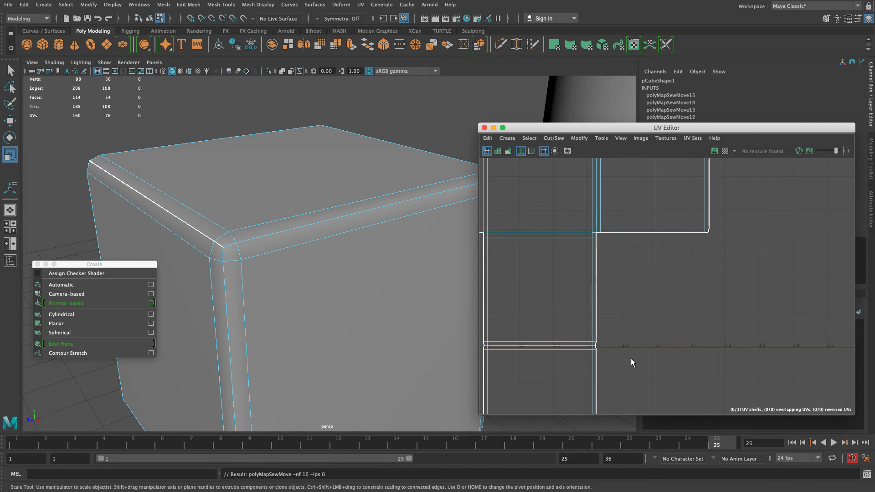
# Select the entire cross-shaped cube shell and move it left into the 0–1 UV tile
pyautogui.press('a')
pyautogui.keyDown('alt'); pyautogui.moveTo(522, 284); pyautogui.dragTo(616, 330, button='middle'); pyautogui.keyUp('alt')
pyautogui.keyDown('alt'); pyautogui.moveTo(645, 345); pyautogui.dragTo(485, 335, button='right'); pyautogui.keyUp('alt')
pyautogui.keyDown('alt'); pyautogui.moveTo(486, 335); pyautogui.dragTo(543, 306, button='middle'); pyautogui.keyUp('alt')
pyautogui.keyDown('alt'); pyautogui.moveTo(603, 305); pyautogui.dragTo(617, 329, button='right'); pyautogui.keyUp('alt')
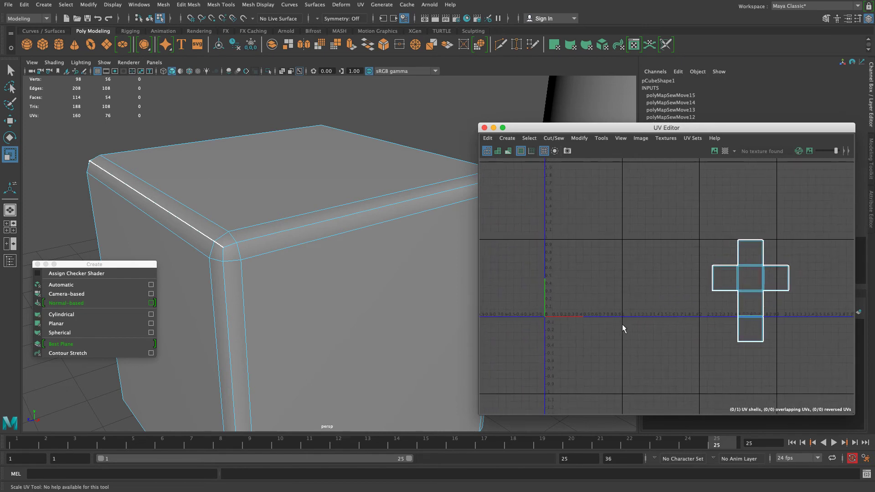
pyautogui.keyDown('alt'); pyautogui.moveTo(392, 328); pyautogui.dragTo(160, 258, button='right'); pyautogui.keyUp('alt')
pyautogui.keyDown('alt'); pyautogui.moveTo(345, 310); pyautogui.dragTo(365, 309, button='right'); pyautogui.keyUp('alt')
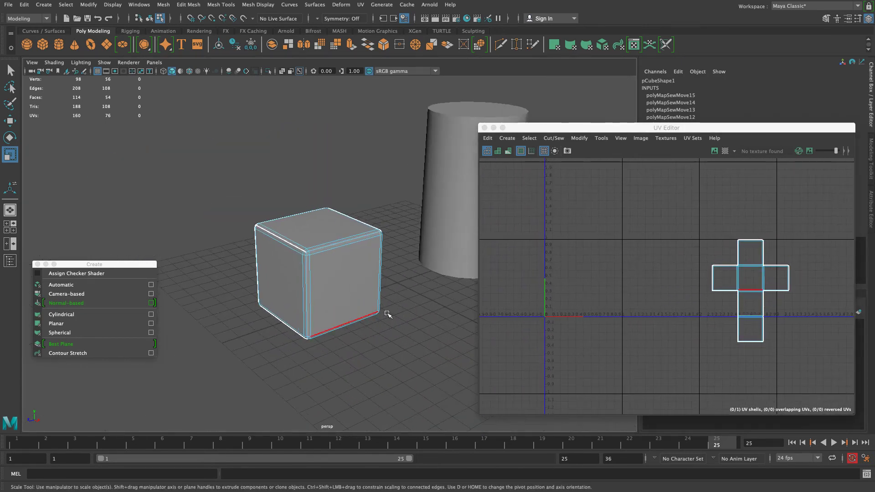
pyautogui.moveTo(717, 276); pyautogui.dragTo(677, 256, button='right')
pyautogui.moveTo(672, 221); pyautogui.dragTo(807, 340)
pyautogui.press('w')
pyautogui.moveTo(803, 295); pyautogui.dragTo(637, 283)
# Move the cross-shaped shell upward so it sits more centrally over the 0–1 tile
pyautogui.keyDown('alt'); pyautogui.moveTo(556, 280); pyautogui.dragTo(665, 368, button='right'); pyautogui.keyUp('alt')
pyautogui.press('e')
pyautogui.press('r')
pyautogui.press('w')
pyautogui.moveTo(607, 303); pyautogui.dragTo(605, 281)
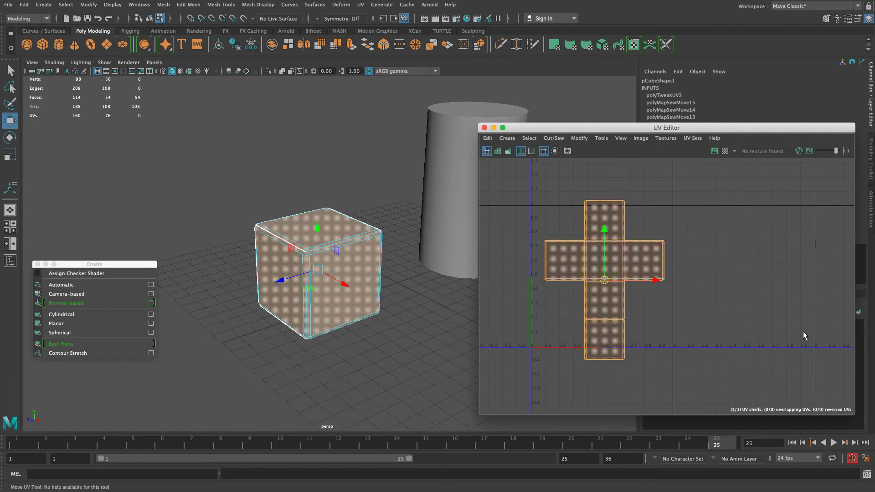
# Run Layout on the cross-shaped shell to fit it inside the 0–1 UV tile, and clear the selection
pyautogui.keyDown('shift'); pyautogui.rightClick(663, 261); pyautogui.keyUp('shift')
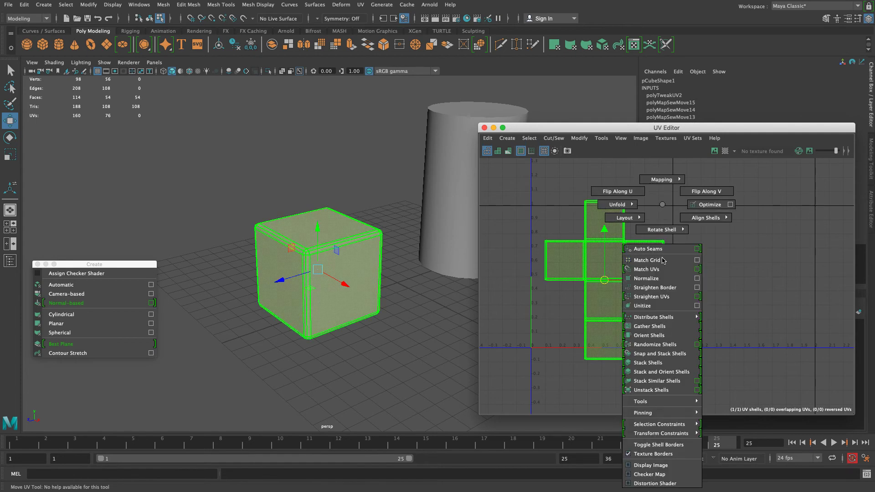
pyautogui.keyDown('shift'); pyautogui.moveTo(662, 258); pyautogui.dragTo(661, 225, button='right'); pyautogui.keyUp('shift')
pyautogui.keyDown('shift'); pyautogui.moveTo(613, 204); pyautogui.dragTo(541, 231, button='right'); pyautogui.keyUp('shift')
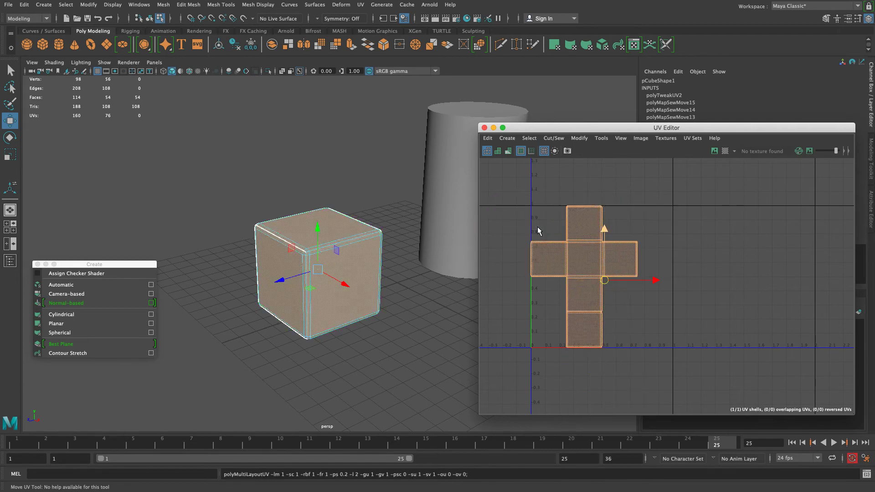
pyautogui.click(753, 266)
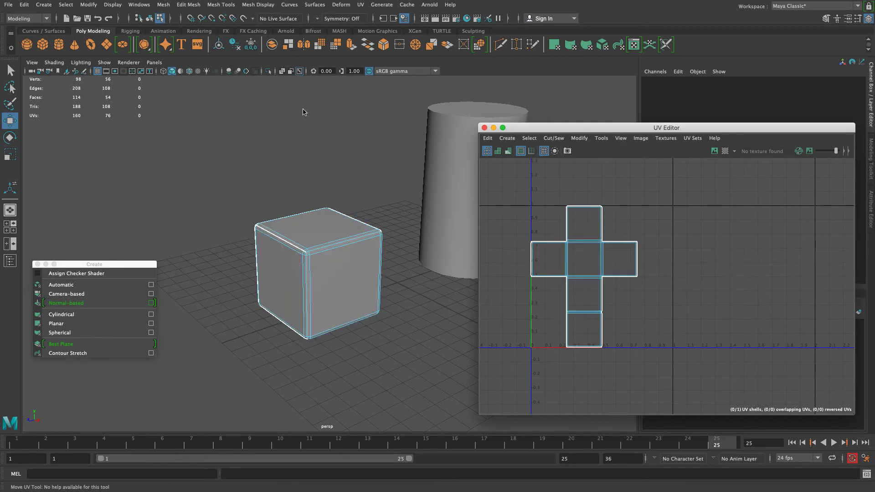
# Select the cylinder in object selection mode to load its UVs in the UV Editor
pyautogui.keyDown('alt'); pyautogui.moveTo(384, 270); pyautogui.dragTo(293, 268, button='right'); pyautogui.keyUp('alt')
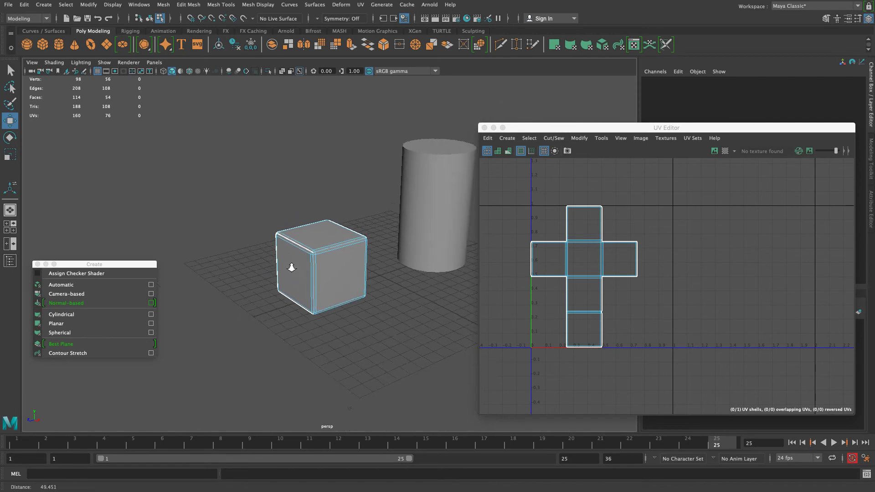
pyautogui.keyDown('alt'); pyautogui.moveTo(293, 268); pyautogui.dragTo(272, 270, button='middle'); pyautogui.keyUp('alt')
pyautogui.click(345, 207)
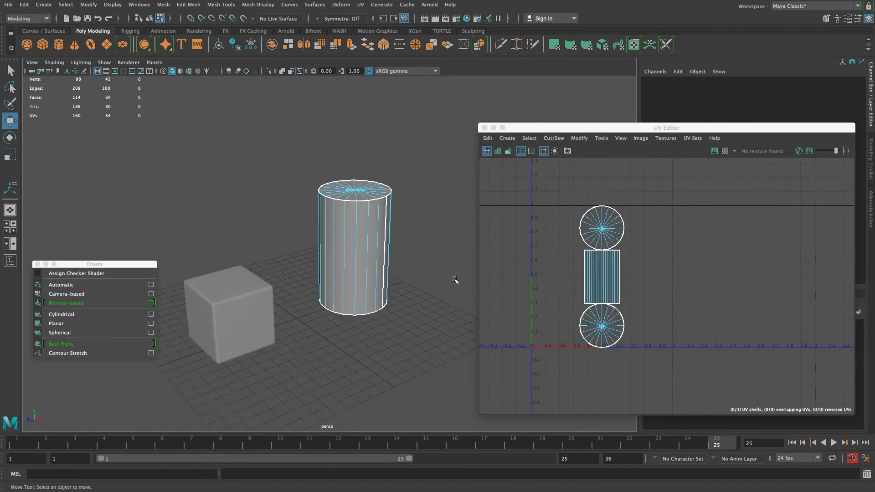
pyautogui.press('F8')
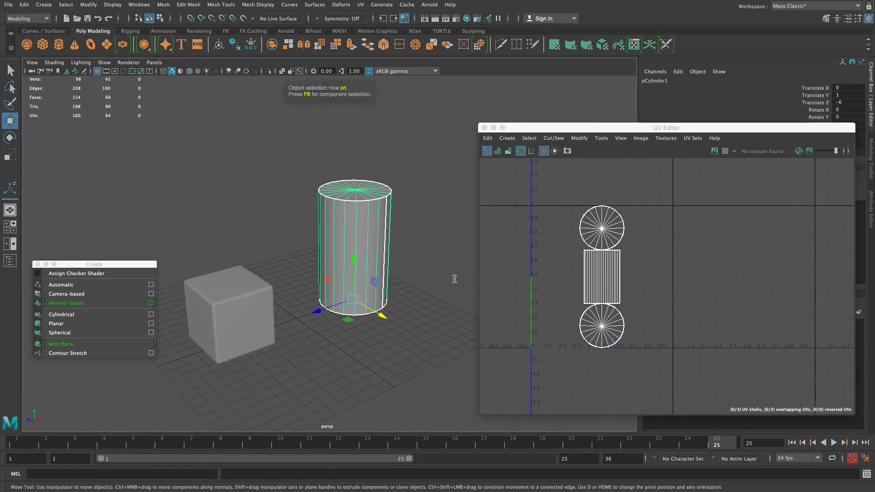
# Show the checker map on the cylinder and examine the pattern on its top cap and side
pyautogui.keyDown('alt'); pyautogui.moveTo(420, 285); pyautogui.dragTo(498, 338, button='right'); pyautogui.keyUp('alt')
pyautogui.moveTo(444, 291)
pyautogui.keyDown('alt'); pyautogui.mouseDown()
pyautogui.moveTo(377, 290)
pyautogui.moveTo(439, 300)
pyautogui.moveTo(448, 286)
pyautogui.mouseUp(); pyautogui.keyUp('alt')
pyautogui.click(725, 151)
pyautogui.keyDown('alt'); pyautogui.moveTo(365, 146); pyautogui.dragTo(268, 178); pyautogui.keyUp('alt')
pyautogui.keyDown('alt'); pyautogui.moveTo(268, 178); pyautogui.dragTo(398, 240, button='right'); pyautogui.keyUp('alt')
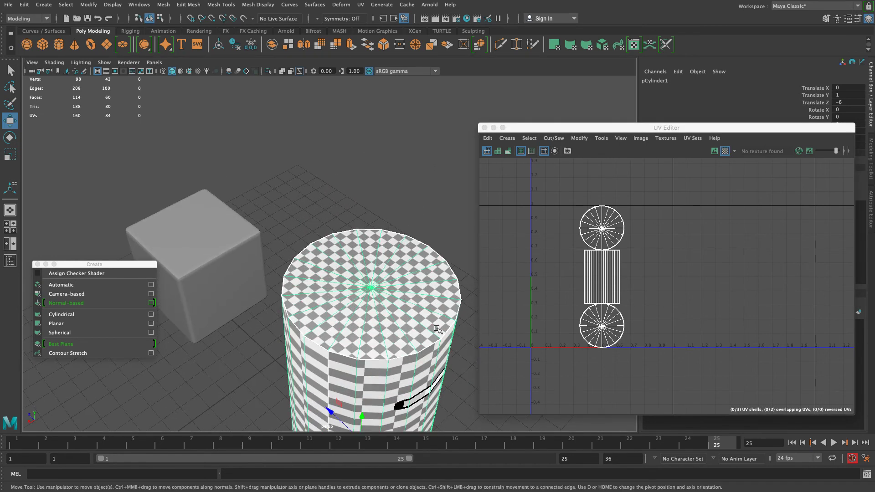
pyautogui.keyDown('alt'); pyautogui.moveTo(437, 335); pyautogui.dragTo(434, 292); pyautogui.keyUp('alt')
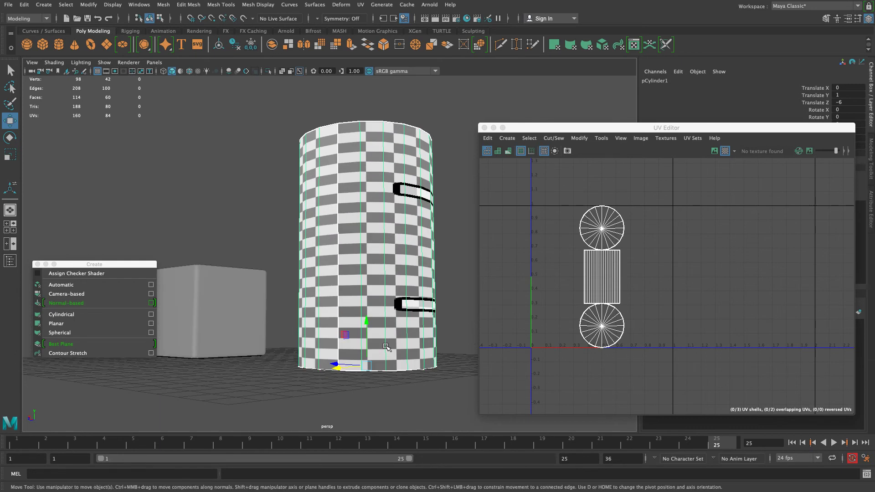
pyautogui.keyDown('alt'); pyautogui.moveTo(699, 326); pyautogui.dragTo(712, 311, button='middle'); pyautogui.keyUp('alt')
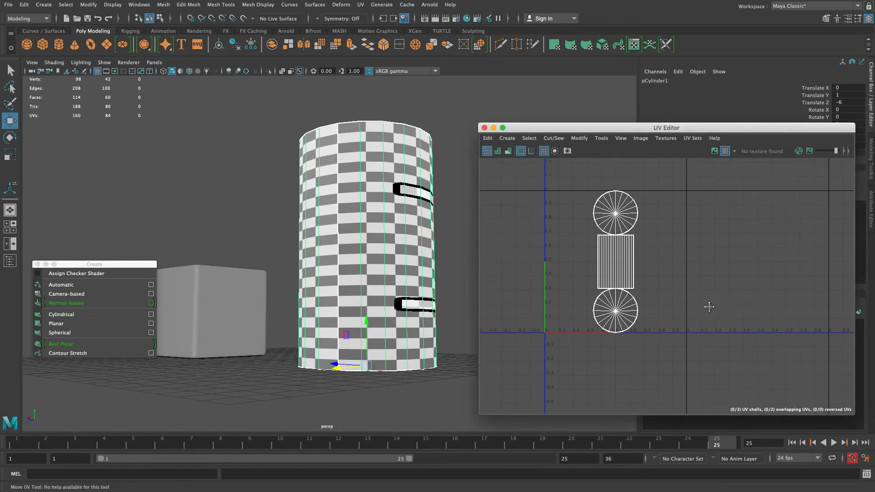
pyautogui.scroll(-5, 290, 233)
# Turn off the checker map and the texture border display for the cylinder
pyautogui.keyDown('alt'); pyautogui.moveTo(395, 301); pyautogui.dragTo(426, 354); pyautogui.keyUp('alt')
pyautogui.click(427, 355)
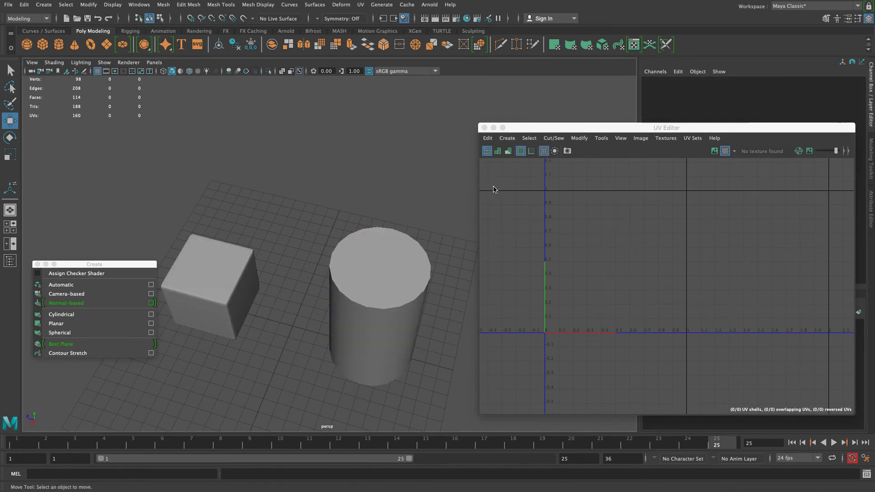
pyautogui.click(363, 240)
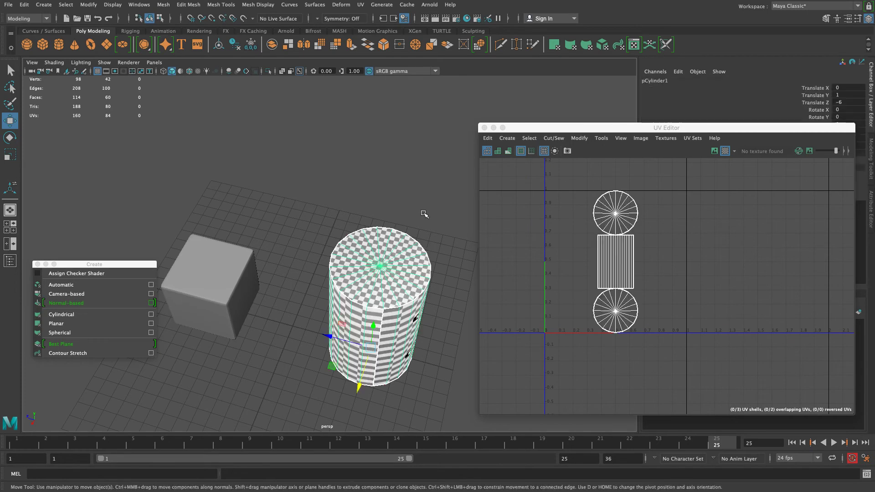
pyautogui.click(725, 151)
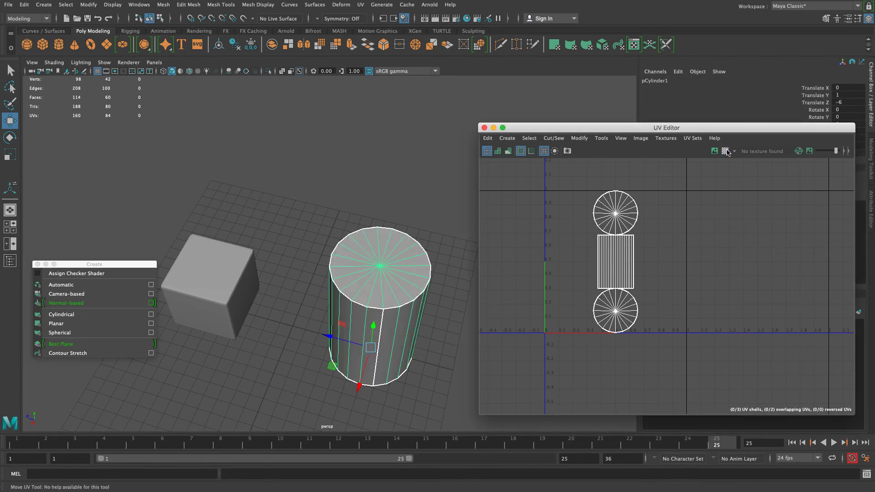
pyautogui.click(520, 151)
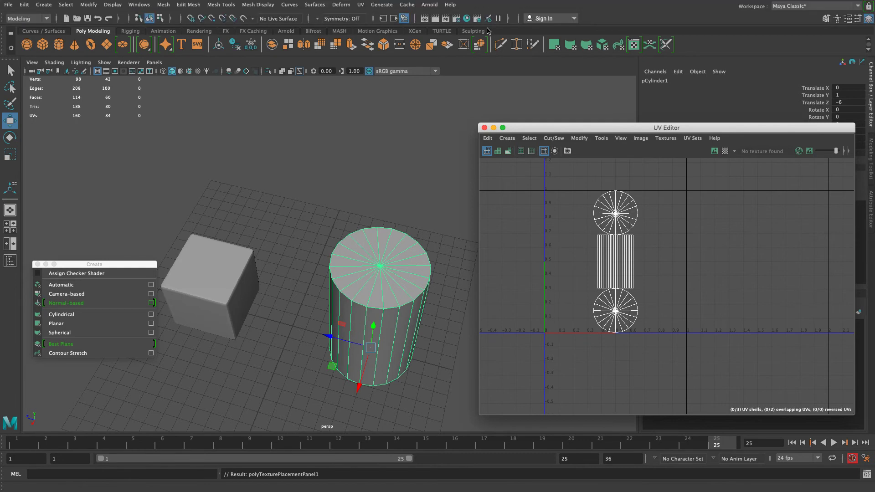
# Put the cylinder in face mode and select all of its top cap faces with the Paint Selection Tool
pyautogui.click(458, 114)
pyautogui.click(387, 271)
pyautogui.moveTo(386, 271); pyautogui.dragTo(385, 247, button='right')
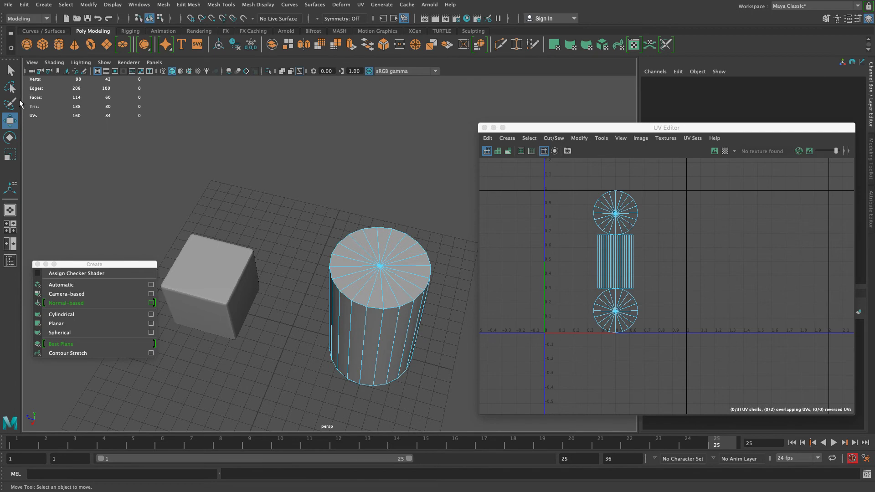
pyautogui.click(9, 105)
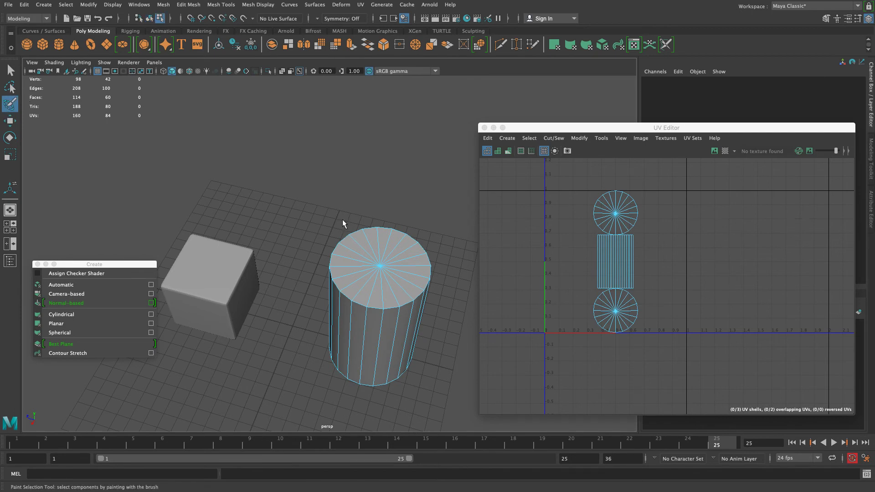
pyautogui.press('b')
pyautogui.moveTo(401, 276)
pyautogui.mouseDown()
pyautogui.moveTo(391, 274)
pyautogui.moveTo(415, 270)
pyautogui.moveTo(365, 279)
pyautogui.moveTo(355, 260)
pyautogui.moveTo(367, 244)
pyautogui.moveTo(401, 242)
pyautogui.moveTo(415, 268)
pyautogui.mouseUp()
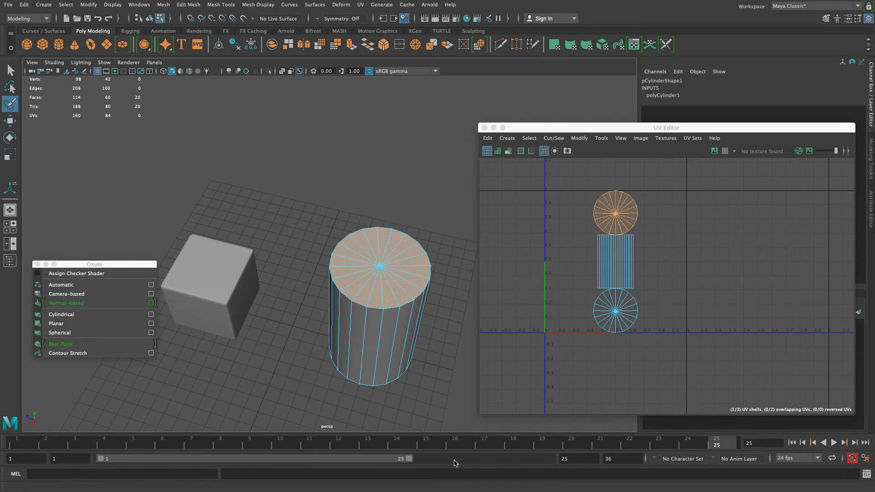
# Paint the cylinder's bottom cap faces into the selection, keeping the top cap faces selected
pyautogui.keyDown('alt'); pyautogui.moveTo(351, 377); pyautogui.dragTo(326, 361); pyautogui.keyUp('alt')
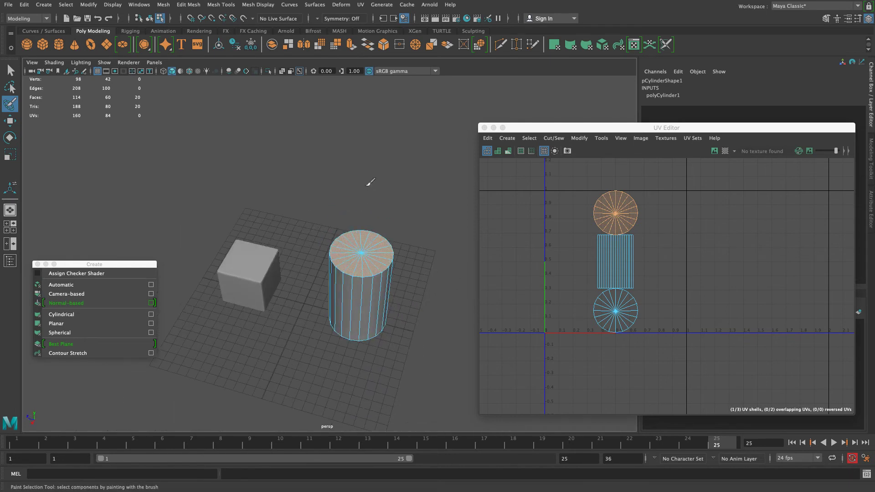
pyautogui.keyDown('alt'); pyautogui.moveTo(387, 377); pyautogui.dragTo(400, 254); pyautogui.keyUp('alt')
pyautogui.moveTo(413, 279)
pyautogui.keyDown('alt'); pyautogui.mouseDown(button='right')
pyautogui.moveTo(428, 295)
pyautogui.moveTo(454, 384)
pyautogui.mouseUp(button='right'); pyautogui.keyUp('alt')
pyautogui.moveTo(455, 384)
pyautogui.keyDown('alt'); pyautogui.mouseDown()
pyautogui.moveTo(445, 373)
pyautogui.moveTo(409, 371)
pyautogui.mouseUp(); pyautogui.keyUp('alt')
pyautogui.moveTo(371, 330)
pyautogui.mouseDown()
pyautogui.moveTo(328, 339)
pyautogui.moveTo(329, 304)
pyautogui.moveTo(351, 292)
pyautogui.moveTo(385, 303)
pyautogui.moveTo(382, 323)
pyautogui.mouseUp()
# Apply planar mapping from the Y axis to both caps and move the projected UVs right, clear of the cylinder's side shell
pyautogui.keyDown('alt'); pyautogui.moveTo(387, 205); pyautogui.dragTo(420, 316); pyautogui.keyUp('alt')
pyautogui.keyDown('alt'); pyautogui.moveTo(420, 316); pyautogui.dragTo(268, 297, button='right'); pyautogui.keyUp('alt')
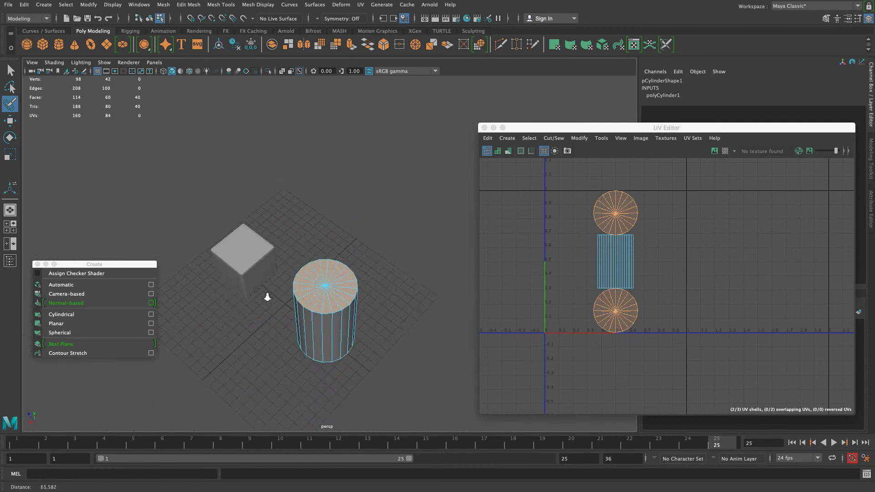
pyautogui.keyDown('alt'); pyautogui.moveTo(268, 297); pyautogui.dragTo(279, 266); pyautogui.keyUp('alt')
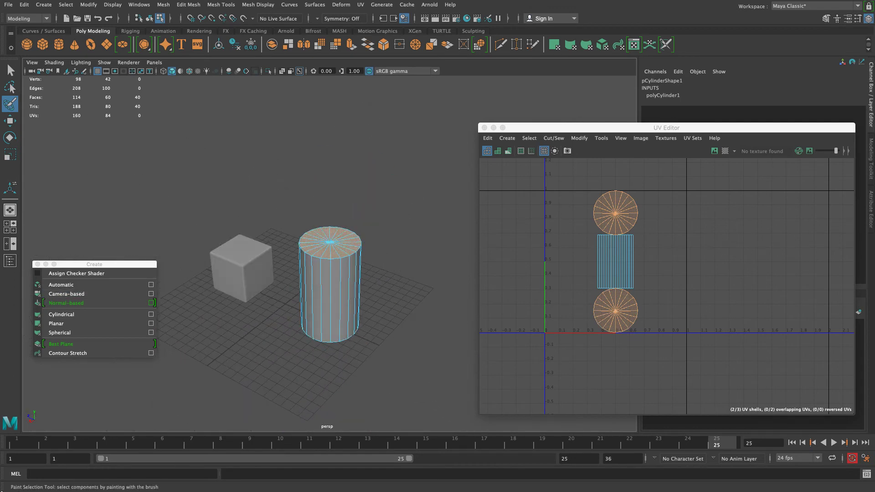
pyautogui.click(152, 323)
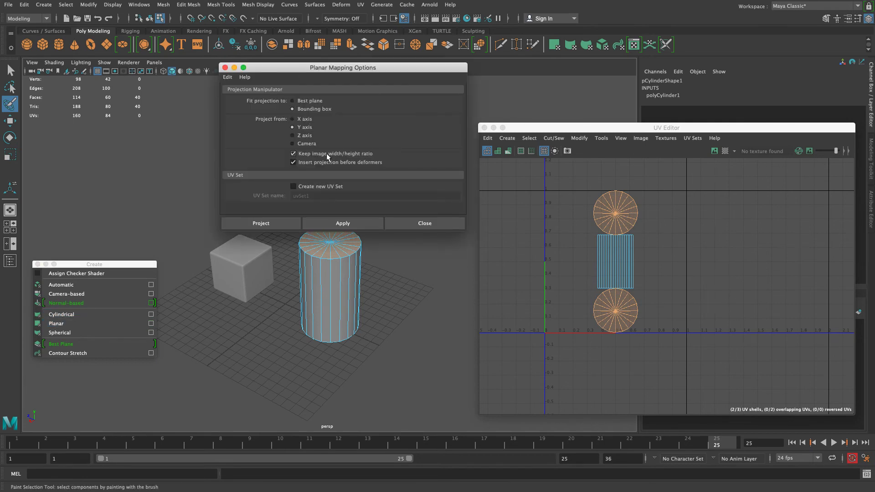
pyautogui.click(330, 225)
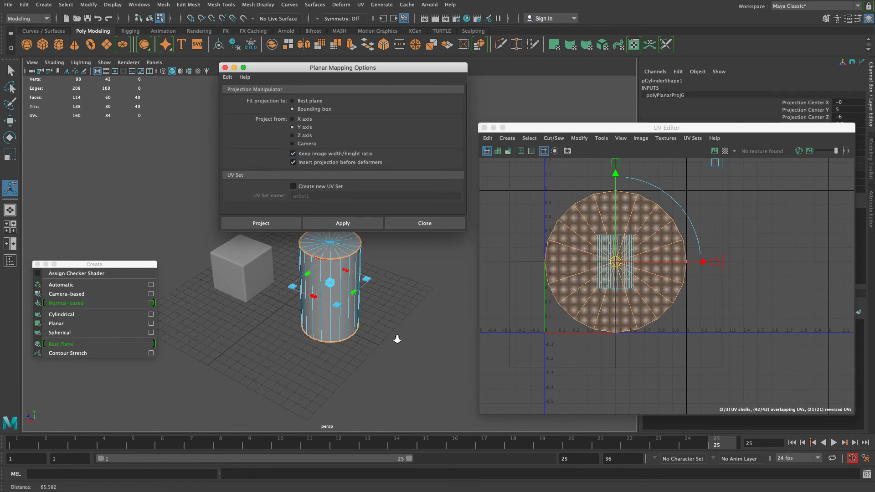
pyautogui.keyDown('alt'); pyautogui.moveTo(416, 338); pyautogui.dragTo(293, 342, button='right'); pyautogui.keyUp('alt')
pyautogui.moveTo(714, 262); pyautogui.dragTo(854, 262)
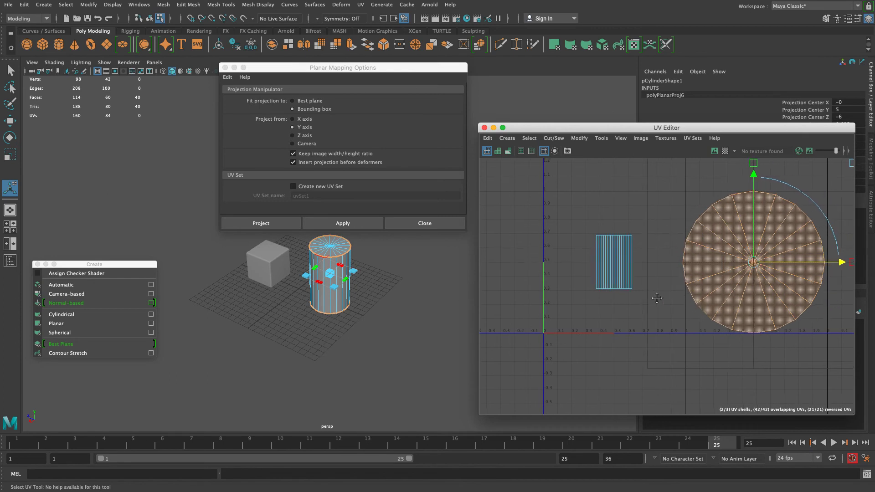
pyautogui.keyDown('alt'); pyautogui.moveTo(666, 300); pyautogui.dragTo(508, 333, button='middle'); pyautogui.keyUp('alt')
pyautogui.click(752, 339)
# Turn on shaded UV display and examine the overlapping cap shells beside the cylinder's side shell
pyautogui.keyDown('alt'); pyautogui.moveTo(693, 315); pyautogui.dragTo(522, 331, button='right'); pyautogui.keyUp('alt')
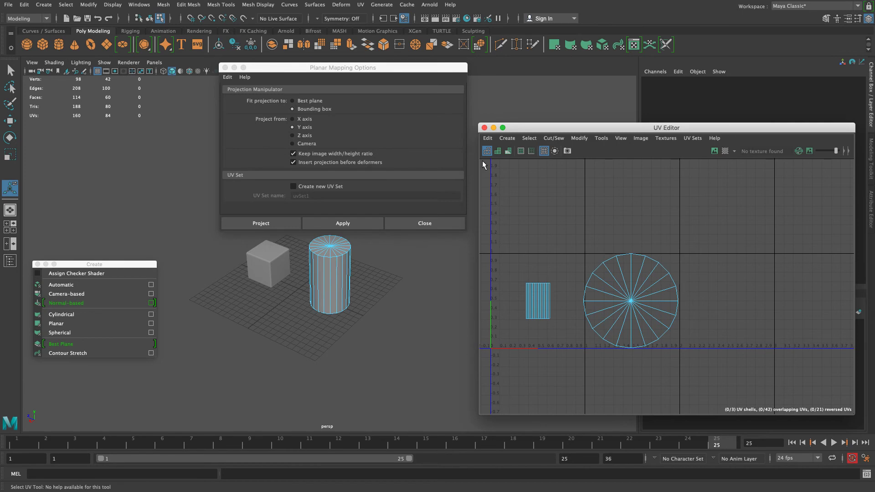
pyautogui.click(498, 154)
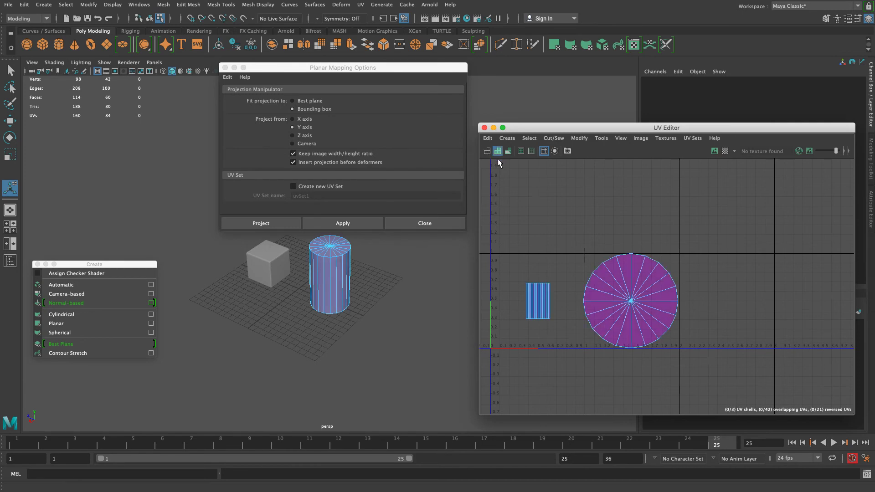
pyautogui.keyDown('alt'); pyautogui.moveTo(495, 274); pyautogui.dragTo(699, 324, button='right'); pyautogui.keyUp('alt')
pyautogui.keyDown('alt'); pyautogui.moveTo(698, 324); pyautogui.dragTo(683, 244, button='middle'); pyautogui.keyUp('alt')
pyautogui.keyDown('alt'); pyautogui.moveTo(693, 237); pyautogui.dragTo(644, 235, button='right'); pyautogui.keyUp('alt')
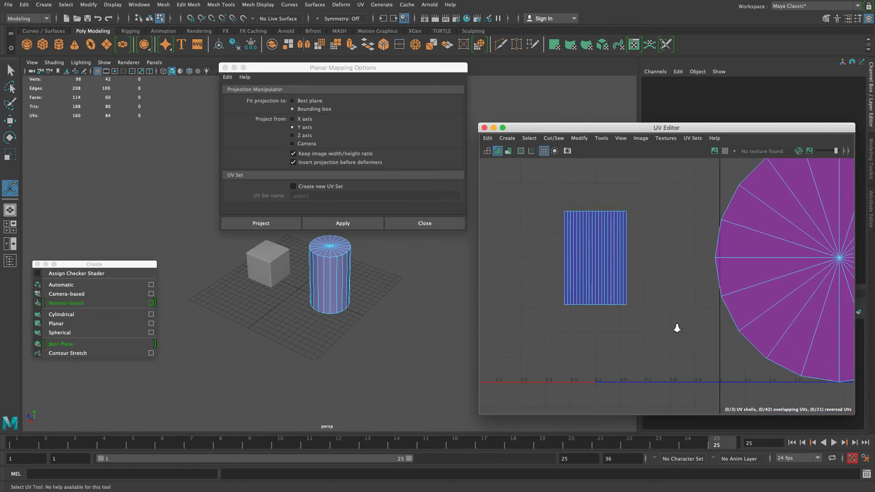
pyautogui.keyDown('alt'); pyautogui.moveTo(677, 327); pyautogui.dragTo(642, 278, button='right'); pyautogui.keyUp('alt')
pyautogui.keyDown('alt'); pyautogui.moveTo(707, 242); pyautogui.dragTo(629, 262, button='middle'); pyautogui.keyUp('alt')
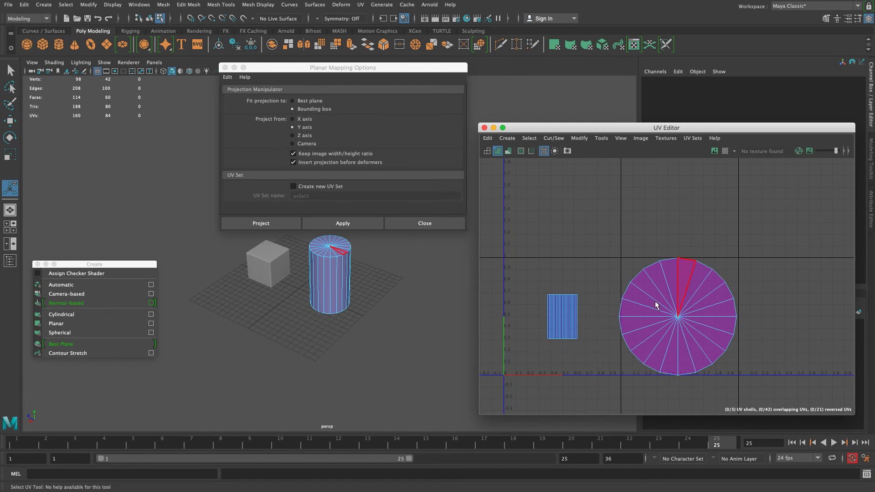
# Select one of the overlapping cap shells in shell mode and move it along U, clear of the other cap
pyautogui.moveTo(722, 288); pyautogui.dragTo(707, 286, button='right')
pyautogui.click(691, 278)
pyautogui.press('w')
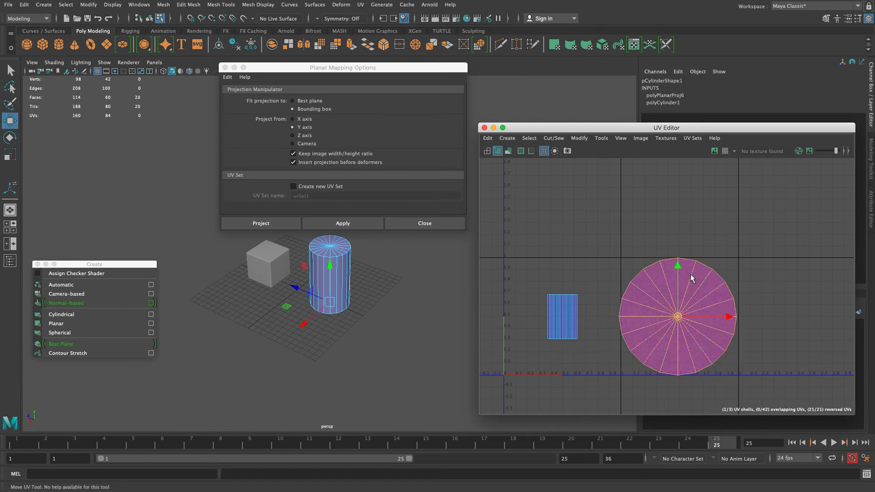
pyautogui.moveTo(728, 318); pyautogui.dragTo(847, 327)
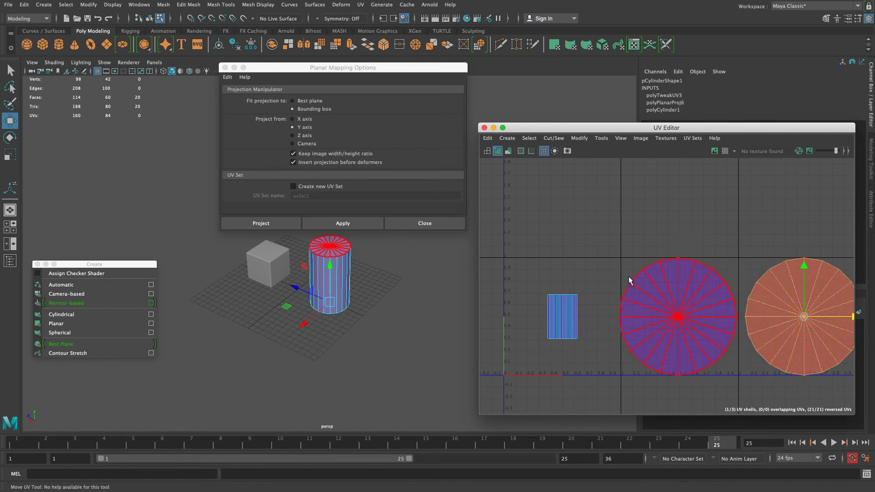
pyautogui.keyDown('alt'); pyautogui.moveTo(694, 256); pyautogui.dragTo(685, 256, button='right'); pyautogui.keyUp('alt')
pyautogui.keyDown('alt'); pyautogui.moveTo(686, 256); pyautogui.dragTo(589, 259, button='middle'); pyautogui.keyUp('alt')
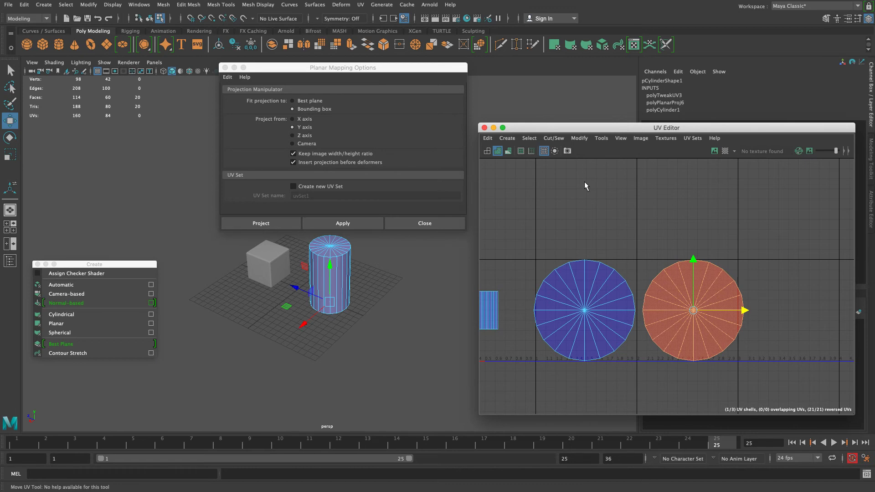
# Flip the reversed, red-shaded cap shell along U and clear the selection
pyautogui.click(604, 290)
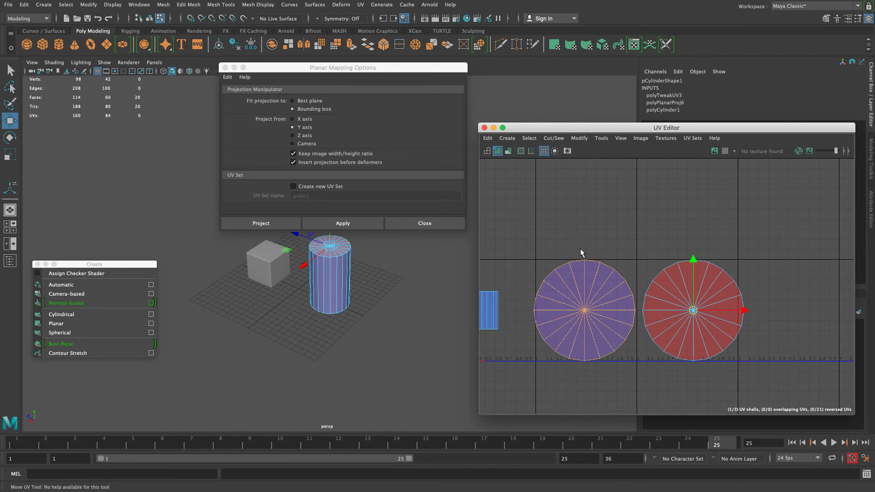
pyautogui.click(712, 281)
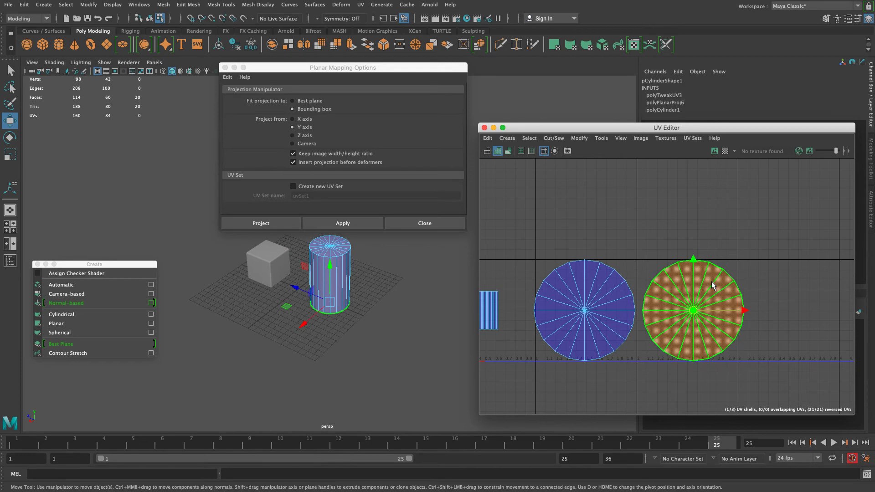
pyautogui.keyDown('shift'); pyautogui.rightClick(714, 286); pyautogui.keyUp('shift')
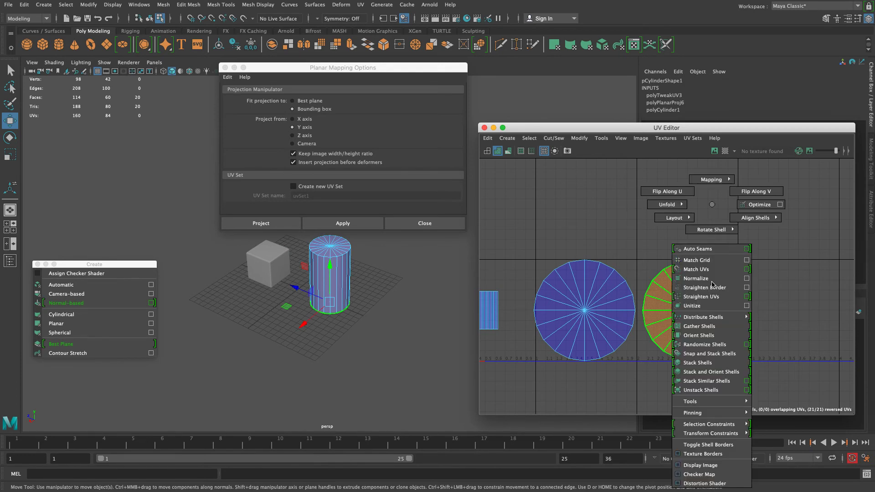
pyautogui.click(675, 196)
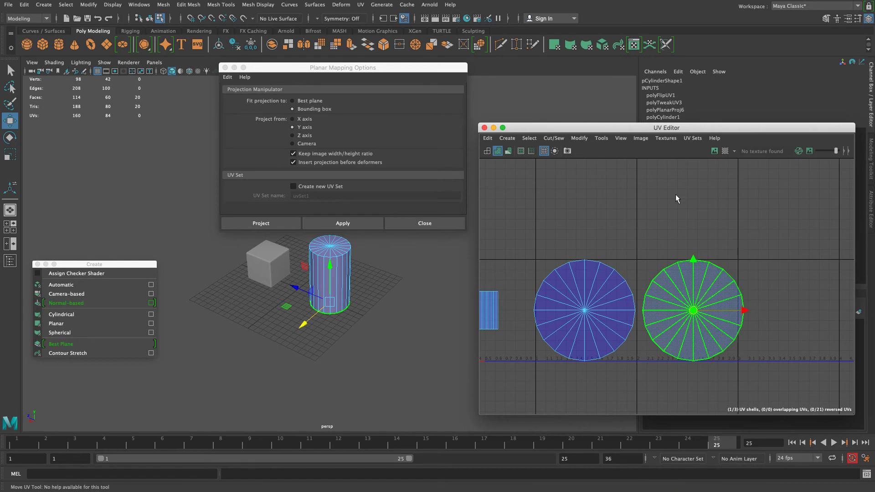
pyautogui.click(675, 194)
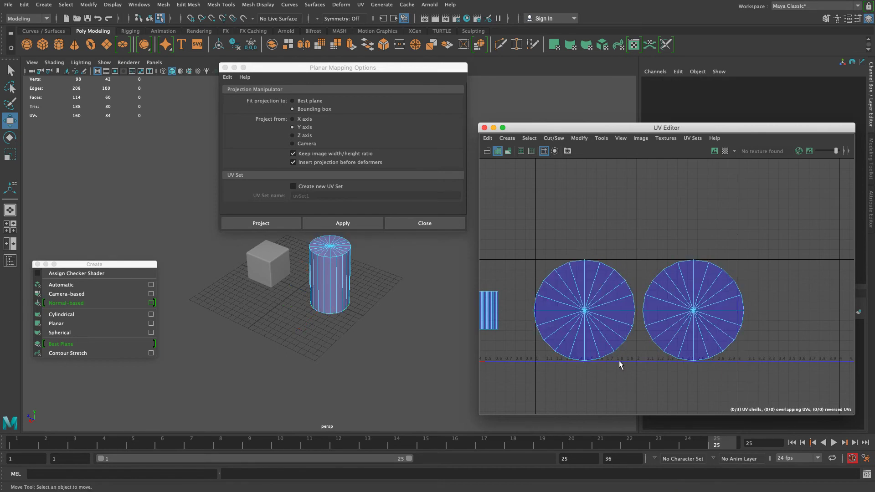
# Stack the flipped cap shell exactly onto the other cap shell using grid snapping
pyautogui.click(670, 357)
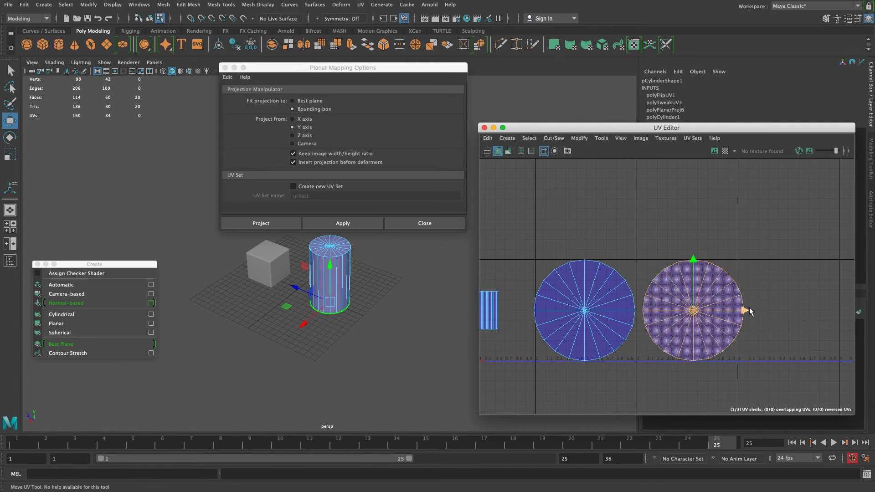
pyautogui.press('x')
pyautogui.moveTo(746, 311); pyautogui.dragTo(635, 314)
pyautogui.press('x')
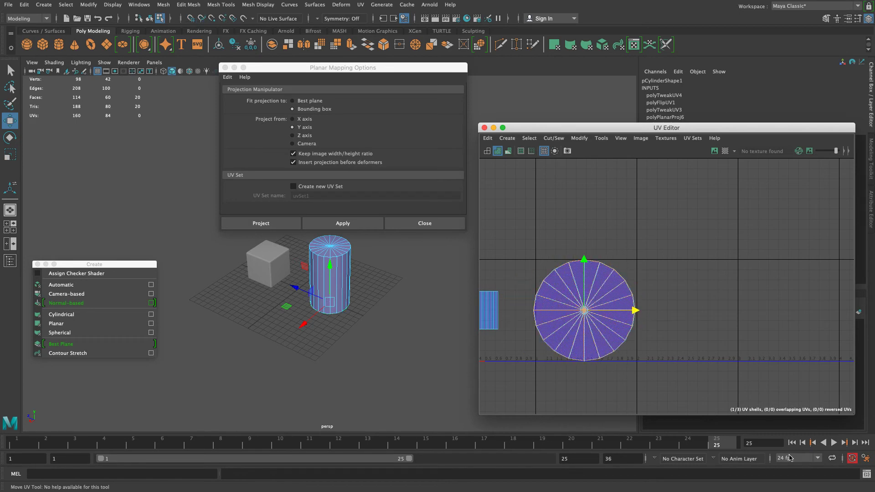
pyautogui.press('x')
pyautogui.moveTo(632, 314)
pyautogui.mouseDown()
pyautogui.moveTo(664, 314)
pyautogui.moveTo(581, 314)
pyautogui.moveTo(635, 314)
pyautogui.mouseUp()
pyautogui.moveTo(611, 283); pyautogui.dragTo(674, 389, button='right')
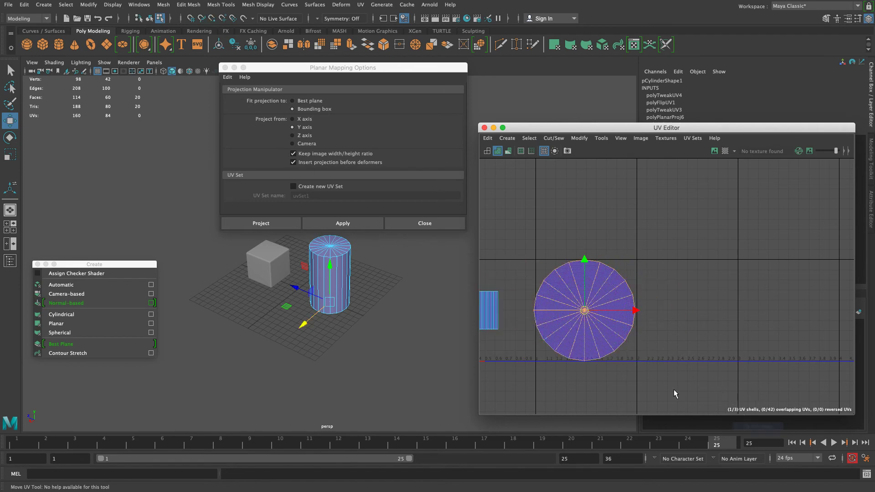
pyautogui.keyDown('alt'); pyautogui.moveTo(645, 319); pyautogui.dragTo(666, 336, button='right'); pyautogui.keyUp('alt')
pyautogui.keyDown('alt'); pyautogui.moveTo(665, 336); pyautogui.dragTo(763, 309, button='middle'); pyautogui.keyUp('alt')
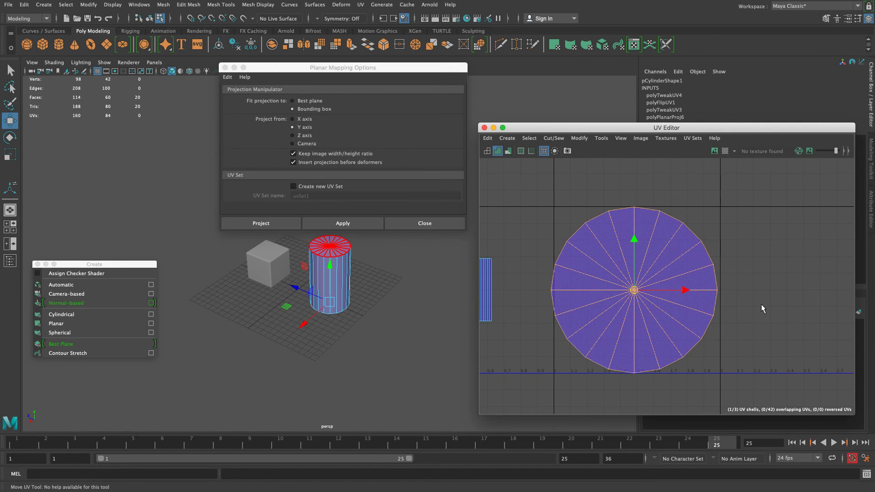
pyautogui.click(761, 305)
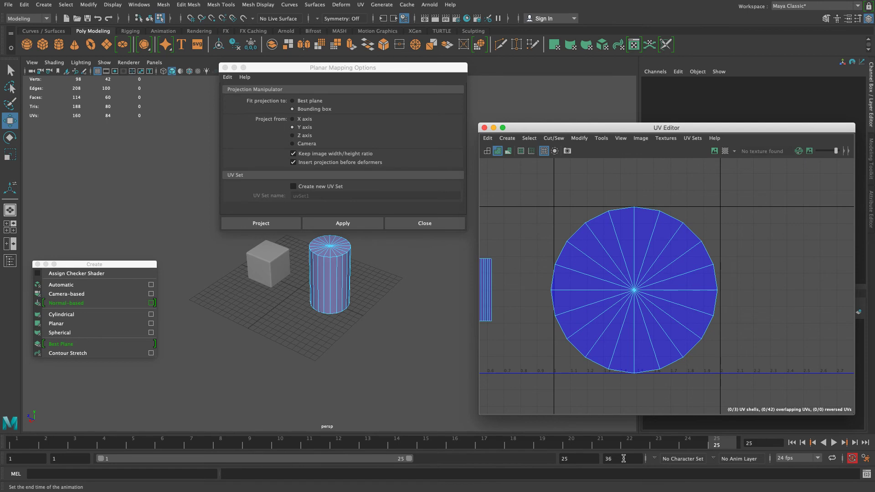
# Separate the stacked caps by moving the top shell along U until it sits beside the other one
pyautogui.click(687, 302)
pyautogui.moveTo(686, 299); pyautogui.dragTo(857, 299)
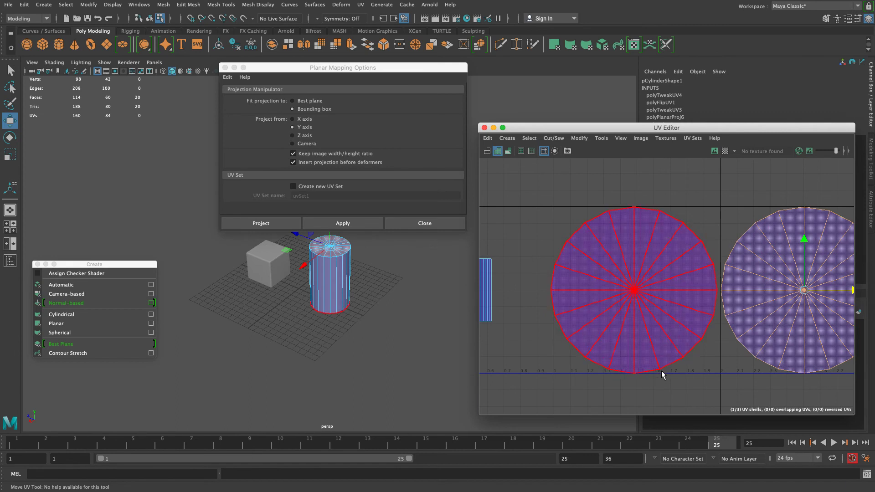
pyautogui.click(669, 389)
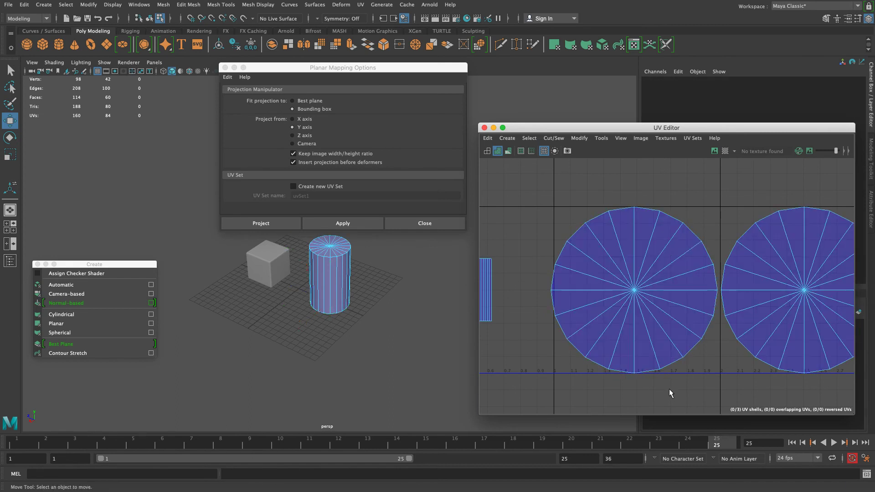
# Select the cylinder's side shell in the UV Editor and close the planar mapping options
pyautogui.keyDown('alt'); pyautogui.moveTo(610, 278); pyautogui.dragTo(542, 309, button='right'); pyautogui.keyUp('alt')
pyautogui.keyDown('alt'); pyautogui.moveTo(539, 309); pyautogui.dragTo(609, 328, button='middle'); pyautogui.keyUp('alt')
pyautogui.keyDown('alt'); pyautogui.moveTo(556, 328); pyautogui.dragTo(649, 290, button='right'); pyautogui.keyUp('alt')
pyautogui.click(640, 283)
pyautogui.moveTo(325, 70); pyautogui.dragTo(489, 72)
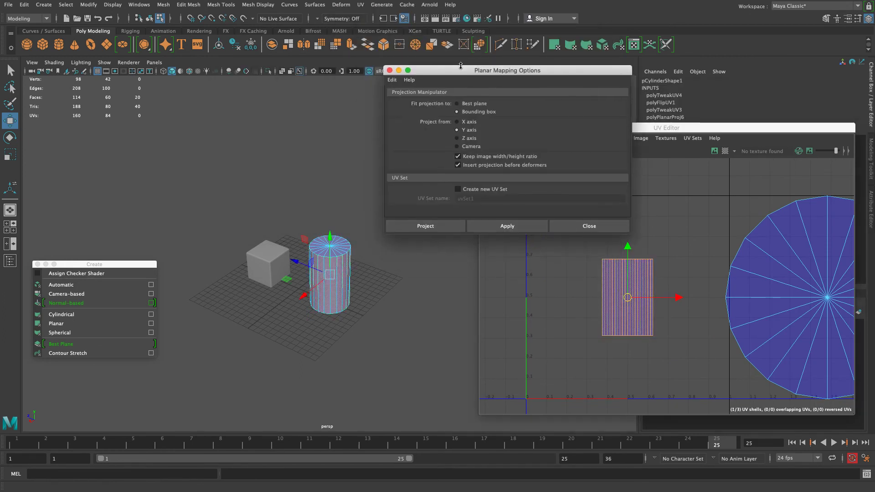
pyautogui.click(390, 71)
# Try the UV distortion display on the shells, and set the UV Editor to wireframe display
pyautogui.click(508, 151)
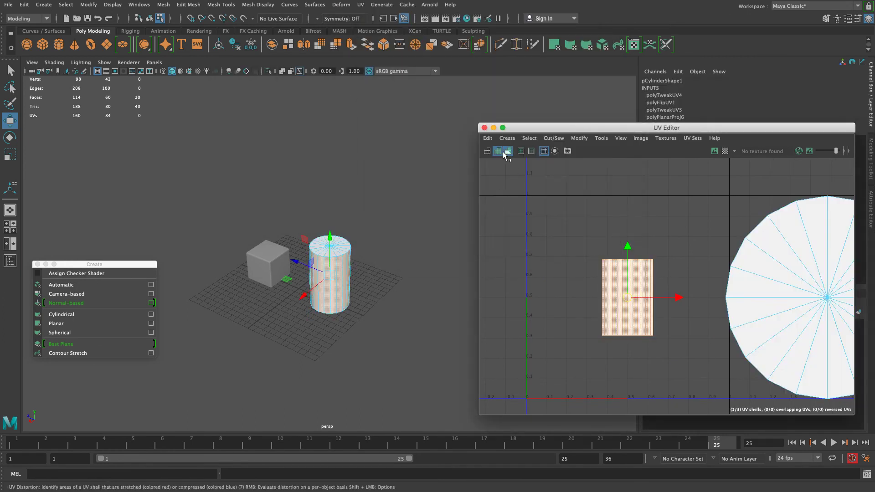
pyautogui.click(499, 152)
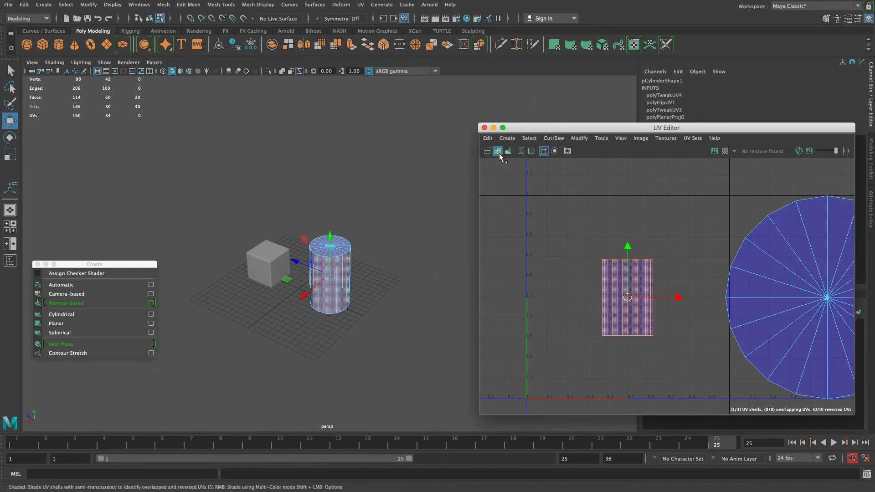
pyautogui.click(487, 152)
# Reselect the cylinder's entire side shell in the UV Editor and move the editor window closer to the cylinder
pyautogui.keyDown('alt'); pyautogui.moveTo(292, 148); pyautogui.dragTo(396, 294, button='right'); pyautogui.keyUp('alt')
pyautogui.moveTo(396, 294)
pyautogui.keyDown('alt'); pyautogui.mouseDown()
pyautogui.moveTo(398, 273)
pyautogui.moveTo(389, 275)
pyautogui.moveTo(394, 292)
pyautogui.mouseUp(); pyautogui.keyUp('alt')
pyautogui.click(541, 308)
pyautogui.keyDown('alt'); pyautogui.moveTo(323, 288); pyautogui.dragTo(390, 258); pyautogui.keyUp('alt')
pyautogui.moveTo(295, 221); pyautogui.dragTo(293, 246, button='right')
pyautogui.moveTo(230, 242); pyautogui.dragTo(477, 328)
pyautogui.keyDown('alt'); pyautogui.moveTo(431, 363); pyautogui.dragTo(462, 357); pyautogui.keyUp('alt')
pyautogui.click(533, 302)
pyautogui.moveTo(560, 219); pyautogui.dragTo(683, 393)
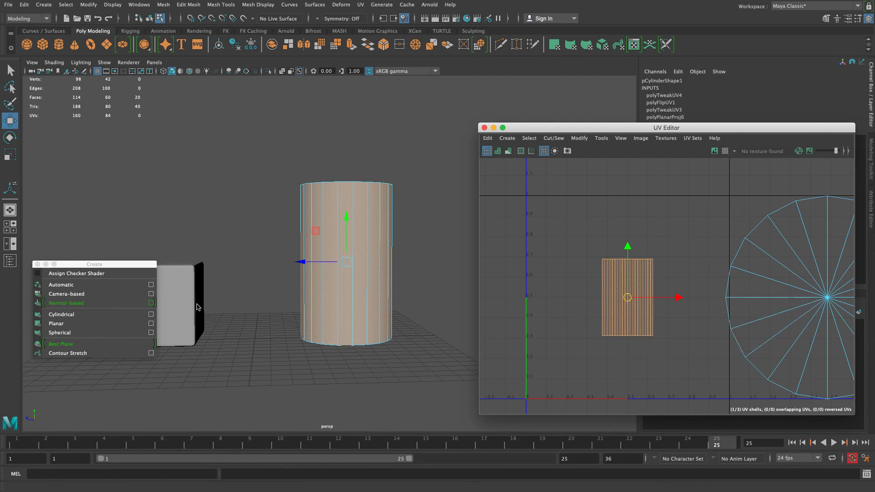
pyautogui.keyDown('alt'); pyautogui.moveTo(199, 137); pyautogui.dragTo(191, 141); pyautogui.keyUp('alt')
pyautogui.moveTo(722, 126); pyautogui.dragTo(670, 102)
pyautogui.scroll(-5, 636, 269)
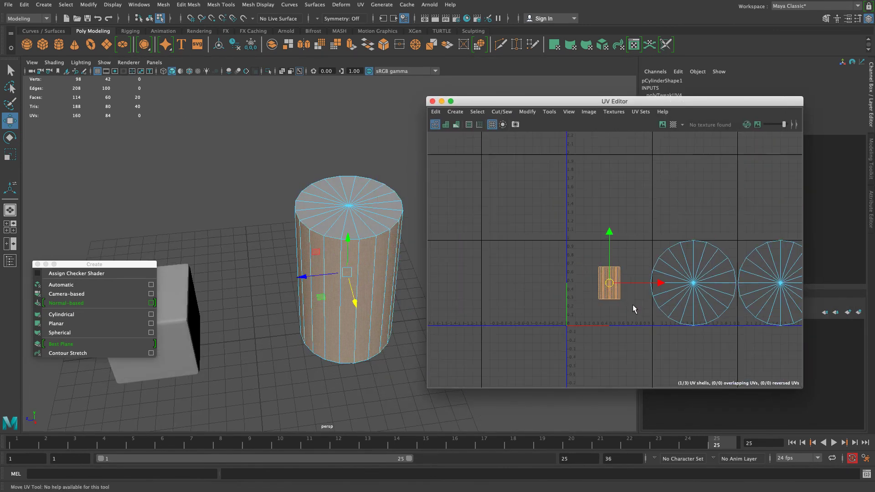
pyautogui.moveTo(643, 276); pyautogui.dragTo(482, 283, button='middle')
pyautogui.scroll(2, 630, 292)
pyautogui.press('super+z')
# Apply cylindrical mapping to the selected side faces and inspect the projection manipulator around the cylinder
pyautogui.scroll(1, 506, 310)
pyautogui.keyDown('alt'); pyautogui.moveTo(505, 311); pyautogui.dragTo(560, 307, button='middle'); pyautogui.keyUp('alt')
pyautogui.keyDown('alt'); pyautogui.moveTo(559, 307); pyautogui.dragTo(546, 328, button='right'); pyautogui.keyUp('alt')
pyautogui.keyDown('alt'); pyautogui.moveTo(545, 328); pyautogui.dragTo(532, 335, button='middle'); pyautogui.keyUp('alt')
pyautogui.keyDown('alt'); pyautogui.moveTo(287, 378); pyautogui.dragTo(237, 369); pyautogui.keyUp('alt')
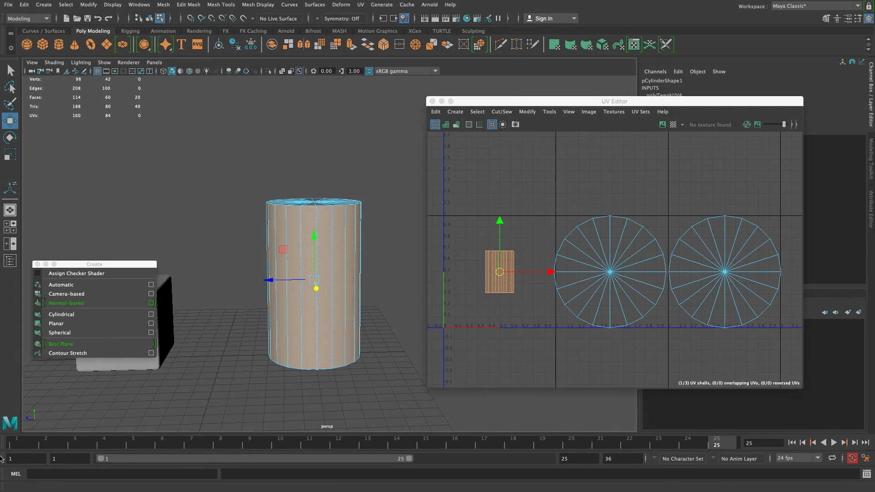
pyautogui.click(62, 315)
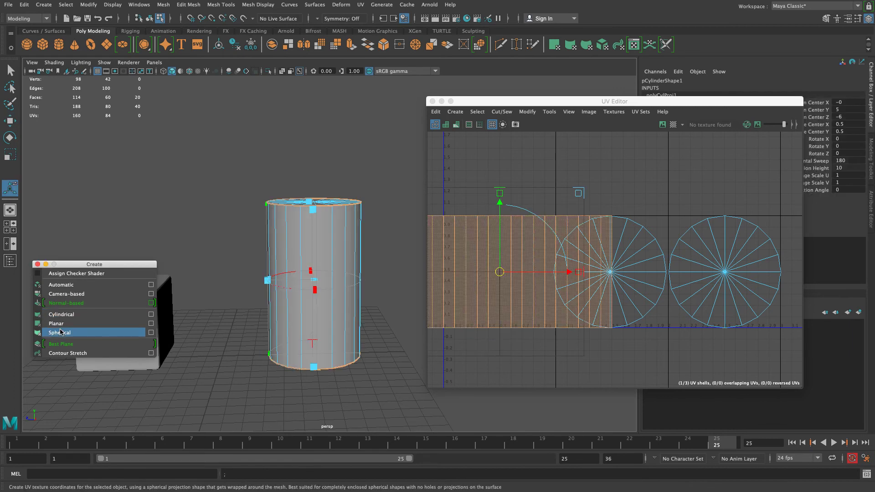
pyautogui.keyDown('alt'); pyautogui.moveTo(226, 127); pyautogui.dragTo(236, 143); pyautogui.keyUp('alt')
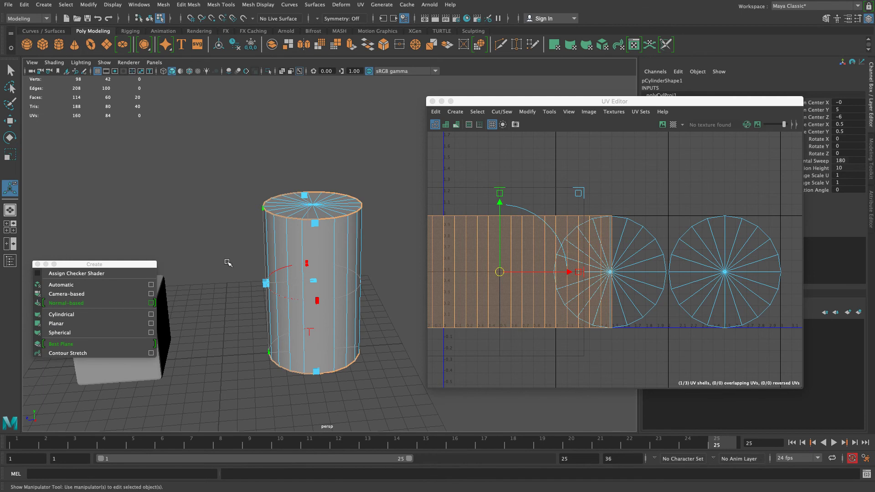
pyautogui.keyDown('alt'); pyautogui.moveTo(318, 393); pyautogui.dragTo(250, 372); pyautogui.keyUp('alt')
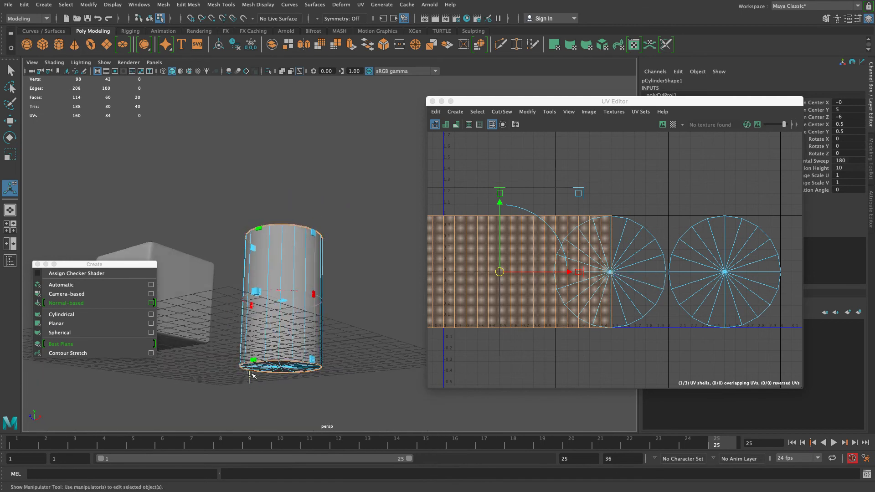
# Try rotating the cylindrical projection freely with its manipulator and undo the rotation
pyautogui.click(317, 266)
pyautogui.moveTo(317, 266); pyautogui.dragTo(318, 333)
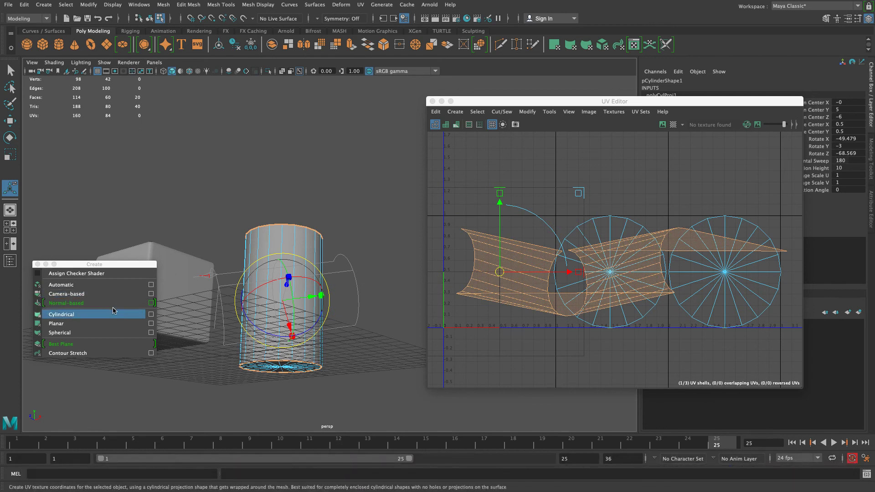
pyautogui.click(150, 314)
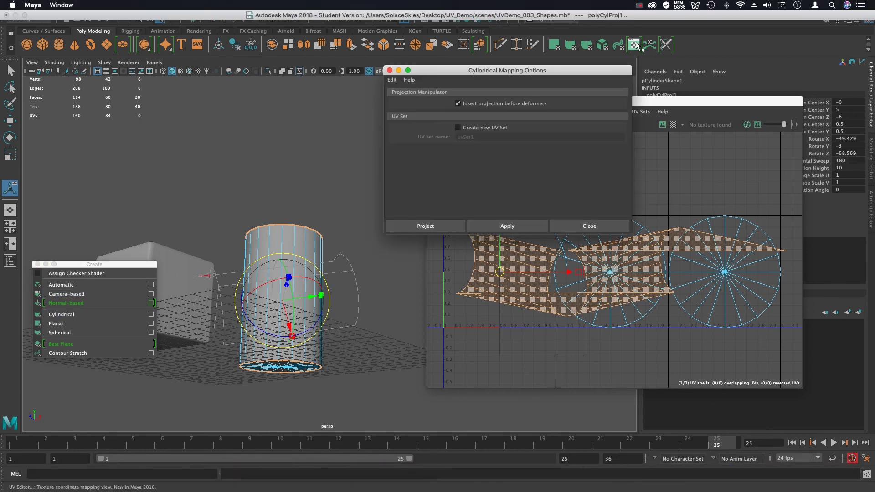
pyautogui.click(390, 70)
pyautogui.press('super+z')
pyautogui.press('super+z')
pyautogui.press('super+z')
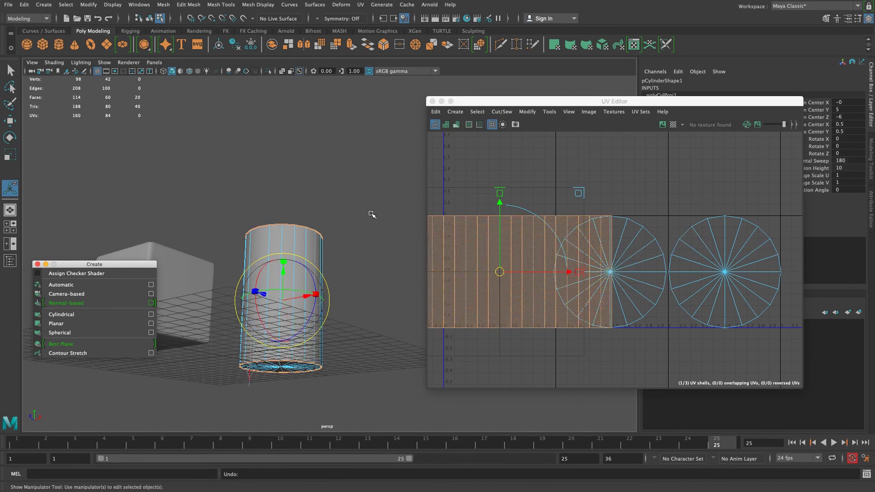
# Review the cylindrical mapping options and close them without projecting
pyautogui.keyDown('alt'); pyautogui.moveTo(348, 177); pyautogui.dragTo(327, 200); pyautogui.keyUp('alt')
pyautogui.keyDown('alt'); pyautogui.moveTo(338, 352); pyautogui.dragTo(319, 391); pyautogui.keyUp('alt')
pyautogui.moveTo(318, 391)
pyautogui.keyDown('alt'); pyautogui.mouseDown(button='right')
pyautogui.moveTo(375, 436)
pyautogui.moveTo(303, 385)
pyautogui.mouseUp(button='right'); pyautogui.keyUp('alt')
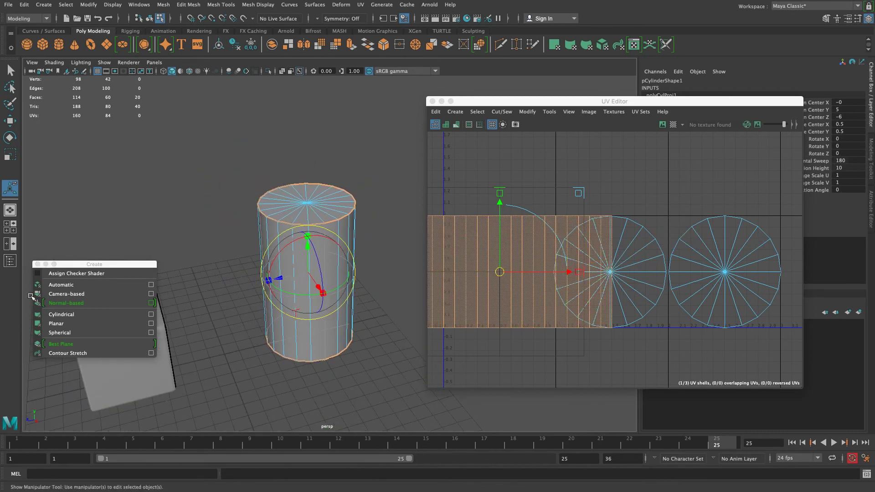
pyautogui.click(151, 315)
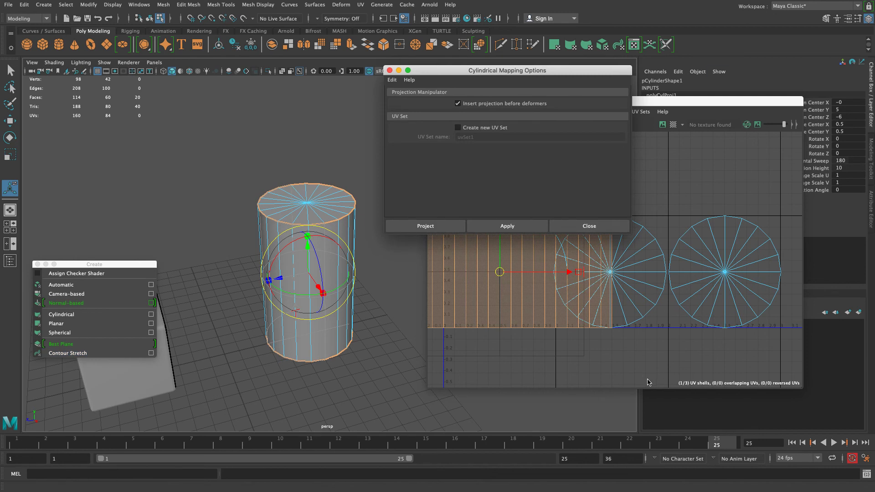
pyautogui.click(601, 224)
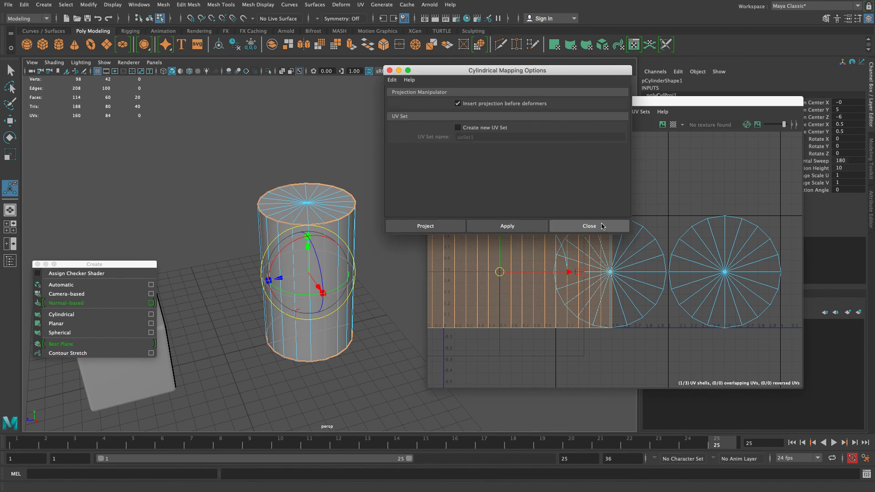
# Reselect the cylinder's side shell and apply cylindrical mapping to it again
pyautogui.keyDown('alt'); pyautogui.moveTo(366, 385); pyautogui.dragTo(264, 393); pyautogui.keyUp('alt')
pyautogui.keyDown('alt'); pyautogui.moveTo(263, 392); pyautogui.dragTo(165, 386, button='right'); pyautogui.keyUp('alt')
pyautogui.click(588, 251)
pyautogui.keyDown('alt'); pyautogui.moveTo(218, 340); pyautogui.dragTo(314, 333, button='right'); pyautogui.keyUp('alt')
pyautogui.click(281, 175)
pyautogui.keyDown('alt'); pyautogui.moveTo(235, 312); pyautogui.dragTo(420, 288); pyautogui.keyUp('alt')
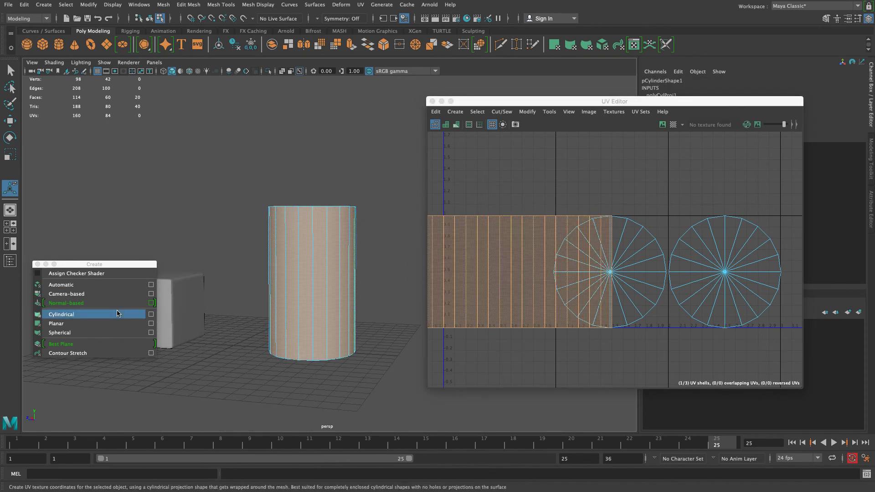
pyautogui.click(61, 315)
pyautogui.keyDown('alt'); pyautogui.moveTo(242, 246); pyautogui.dragTo(182, 119); pyautogui.keyUp('alt')
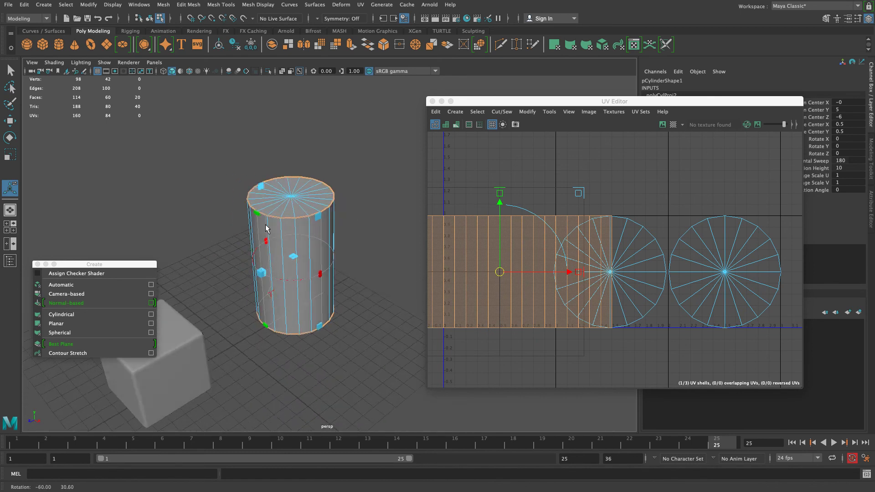
# Hide the polygon meshes in the viewport to isolate the cylindrical projection manipulator
pyautogui.click(104, 63)
pyautogui.click(130, 158)
pyautogui.keyDown('alt'); pyautogui.moveTo(130, 159); pyautogui.dragTo(227, 240); pyautogui.keyUp('alt')
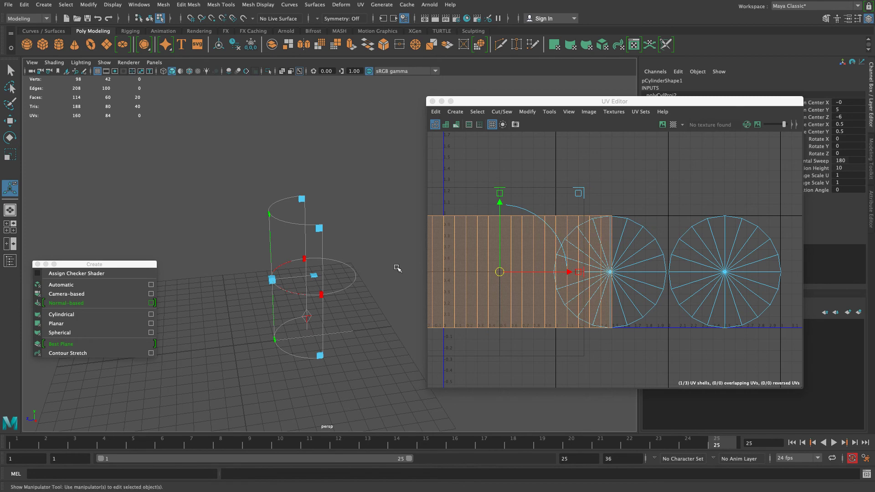
# Toggle the projection manipulator's transform handles and examine its half-cylinder shape and handles from several angles
pyautogui.click(308, 318)
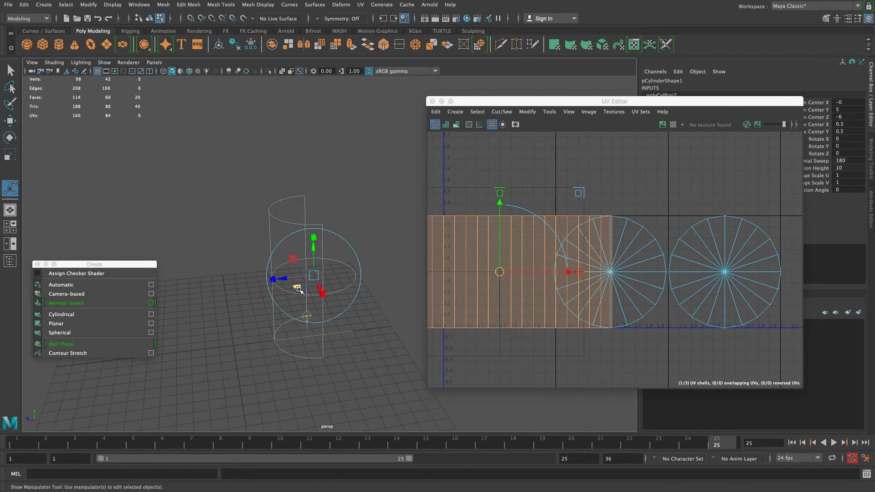
pyautogui.keyDown('alt'); pyautogui.moveTo(354, 338); pyautogui.dragTo(303, 343); pyautogui.keyUp('alt')
pyautogui.keyDown('alt'); pyautogui.moveTo(302, 343); pyautogui.dragTo(311, 338, button='right'); pyautogui.keyUp('alt')
pyautogui.keyDown('alt'); pyautogui.moveTo(311, 338); pyautogui.dragTo(313, 310, button='middle'); pyautogui.keyUp('alt')
pyautogui.keyDown('alt'); pyautogui.moveTo(313, 310); pyautogui.dragTo(351, 373, button='right'); pyautogui.keyUp('alt')
pyautogui.keyDown('alt'); pyautogui.moveTo(352, 374); pyautogui.dragTo(355, 319, button='middle'); pyautogui.keyUp('alt')
pyautogui.keyDown('alt'); pyautogui.moveTo(356, 318); pyautogui.dragTo(320, 326, button='right'); pyautogui.keyUp('alt')
pyautogui.keyDown('alt'); pyautogui.moveTo(320, 327); pyautogui.dragTo(334, 380, button='middle'); pyautogui.keyUp('alt')
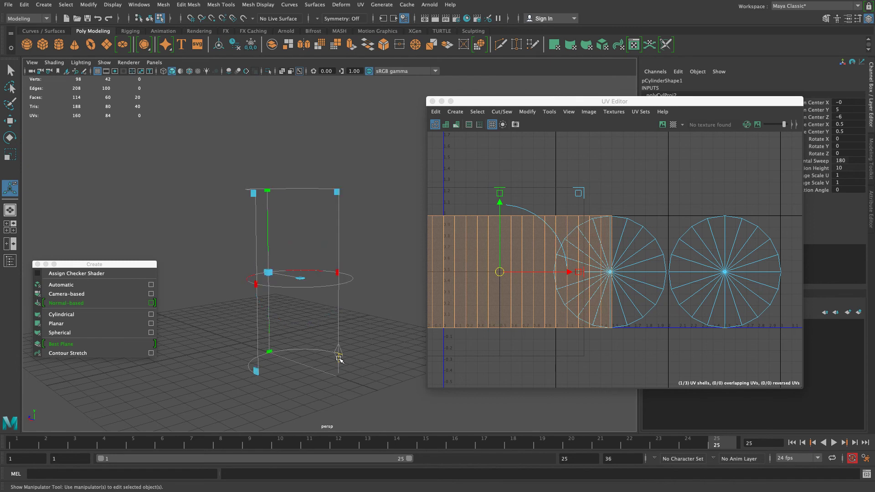
# Extend the cylindrical projection to a horizontal sweep of about 359 degrees and a height of about 19.9
pyautogui.click(338, 358)
pyautogui.click(339, 359)
pyautogui.click(339, 359)
pyautogui.click(339, 357)
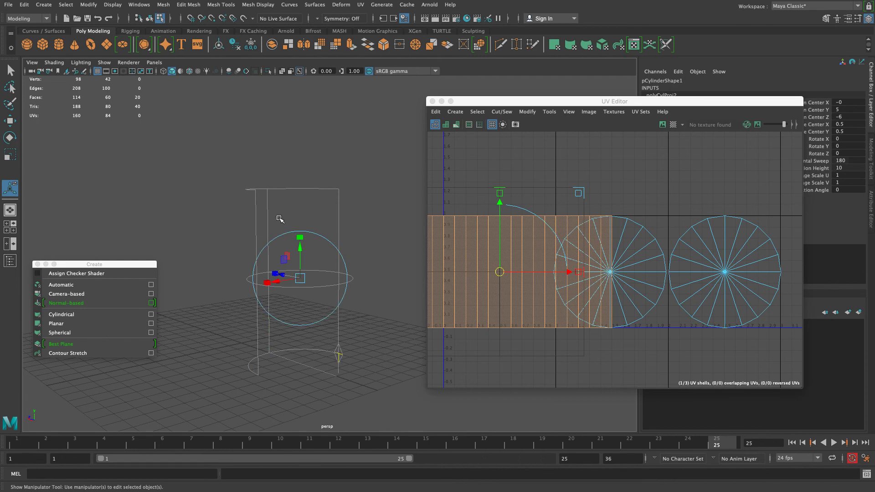
pyautogui.click(339, 359)
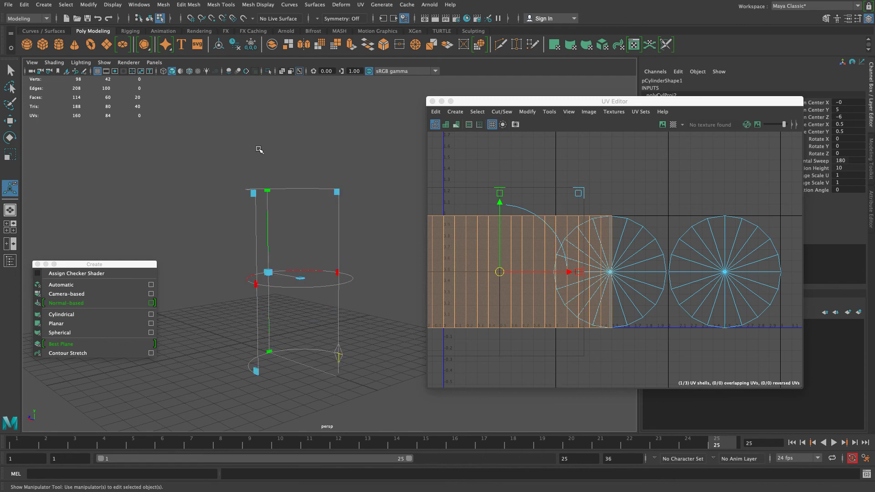
pyautogui.keyDown('alt'); pyautogui.moveTo(266, 155); pyautogui.dragTo(271, 178); pyautogui.keyUp('alt')
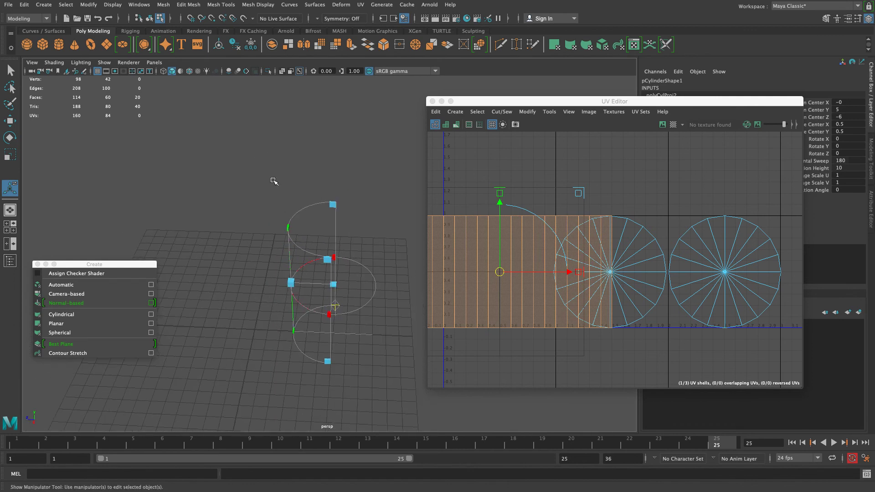
pyautogui.moveTo(327, 260); pyautogui.dragTo(383, 233)
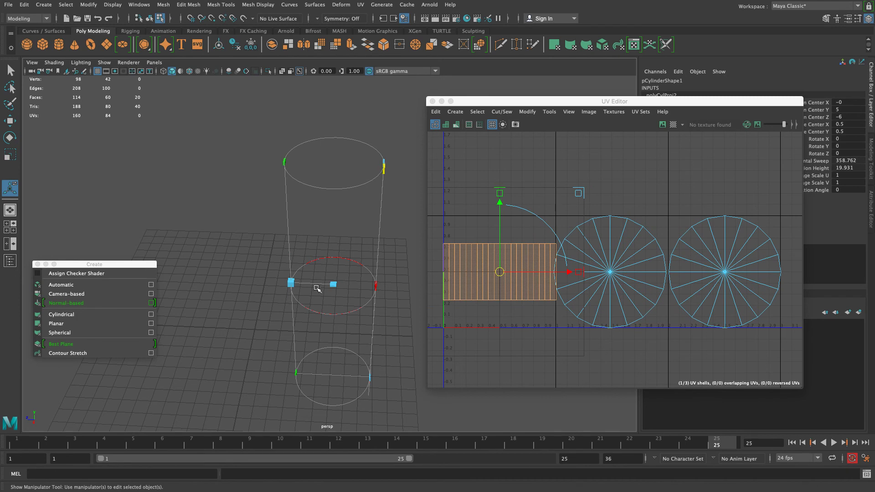
# Show the polygon meshes in the viewport again and scale the cylindrical projection's height to about 10.5 around the cylinder
pyautogui.click(104, 62)
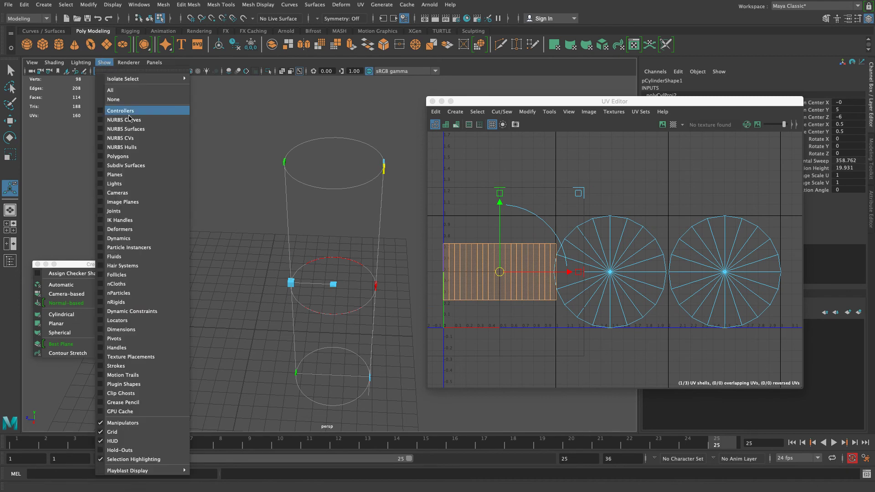
pyautogui.click(135, 156)
pyautogui.keyDown('alt'); pyautogui.moveTo(229, 309); pyautogui.dragTo(233, 270); pyautogui.keyUp('alt')
pyautogui.keyDown('alt'); pyautogui.moveTo(400, 331); pyautogui.dragTo(385, 271); pyautogui.keyUp('alt')
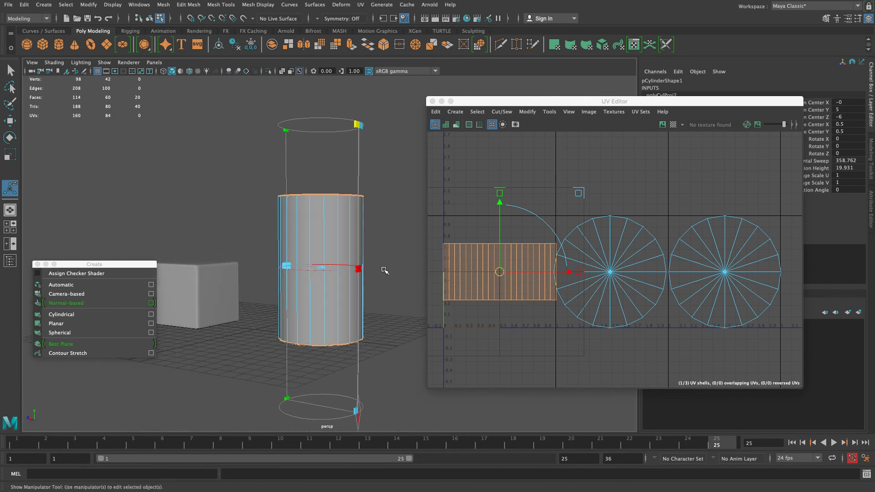
pyautogui.click(358, 418)
pyautogui.keyDown('alt'); pyautogui.moveTo(366, 398); pyautogui.dragTo(349, 354, button='middle'); pyautogui.keyUp('alt')
pyautogui.moveTo(303, 189); pyautogui.dragTo(436, 207)
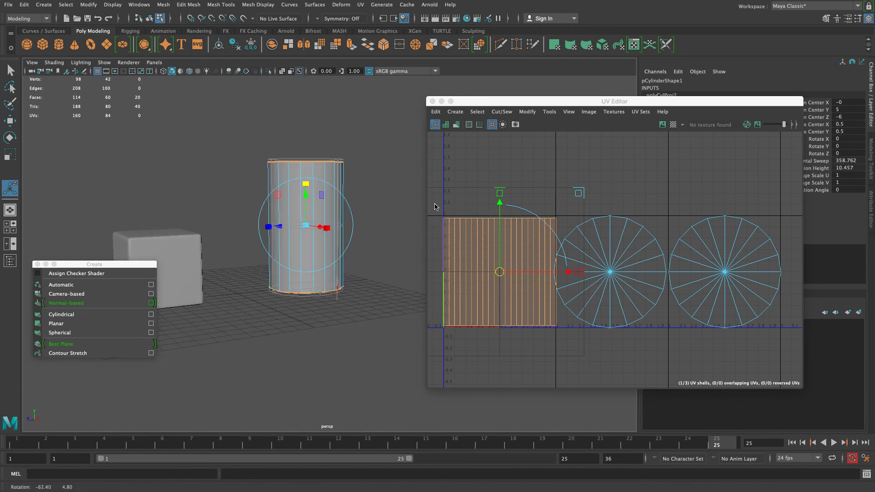
# Move the side's UV shell straight up in UV space until it clears the two cap shells
pyautogui.keyDown('alt'); pyautogui.moveTo(584, 382); pyautogui.dragTo(490, 345, button='right'); pyautogui.keyUp('alt')
pyautogui.moveTo(522, 254); pyautogui.dragTo(536, 160)
pyautogui.keyDown('alt'); pyautogui.moveTo(380, 156); pyautogui.dragTo(442, 241, button='right'); pyautogui.keyUp('alt')
pyautogui.keyDown('alt'); pyautogui.moveTo(505, 227); pyautogui.dragTo(519, 293, button='middle'); pyautogui.keyUp('alt')
pyautogui.keyDown('alt'); pyautogui.moveTo(520, 292); pyautogui.dragTo(570, 316, button='right'); pyautogui.keyUp('alt')
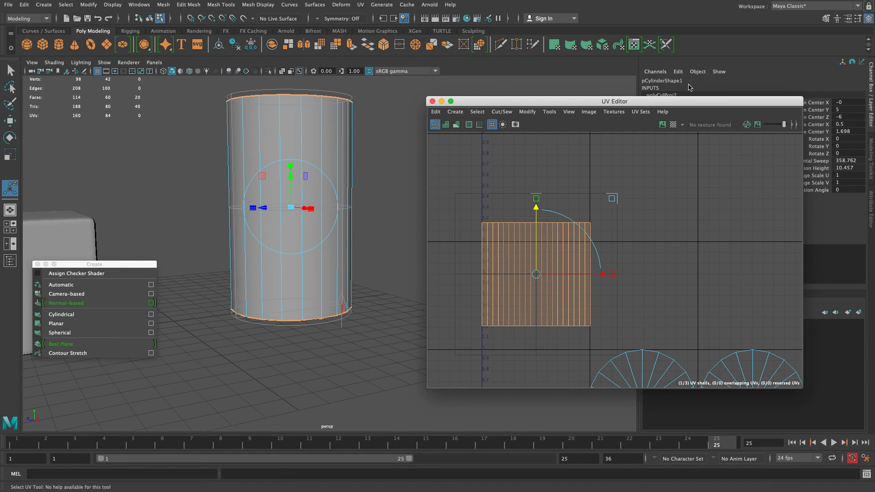
# Turn on the checker map and scale the cylindrical projection's height to about 20.3 so the side's checkers look square
pyautogui.click(673, 125)
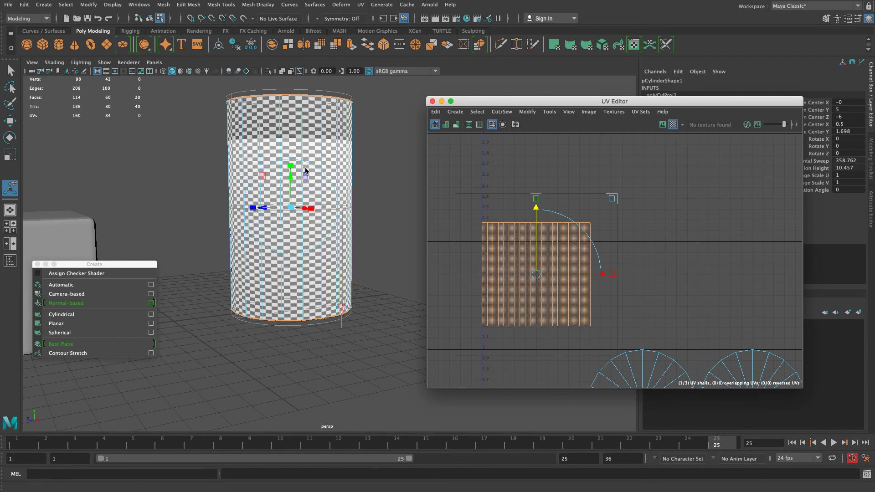
pyautogui.moveTo(293, 170); pyautogui.dragTo(294, 126)
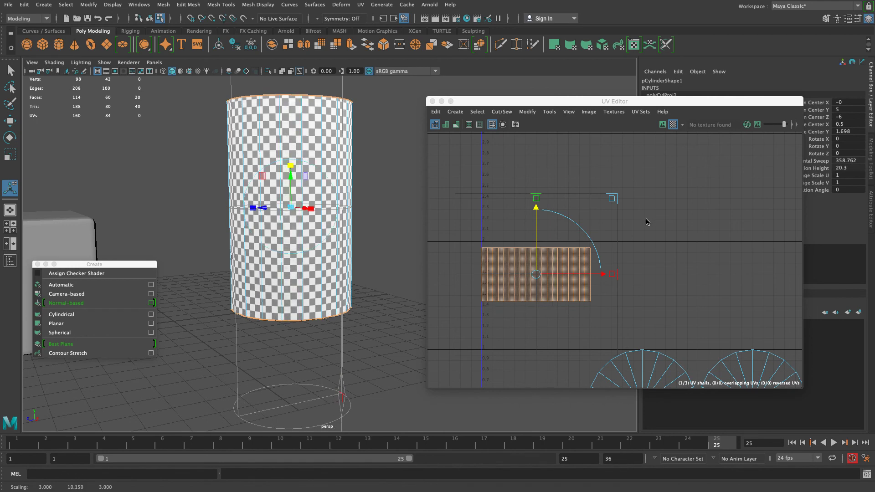
pyautogui.click(646, 222)
pyautogui.keyDown('alt'); pyautogui.moveTo(392, 187); pyautogui.dragTo(242, 202); pyautogui.keyUp('alt')
pyautogui.keyDown('alt'); pyautogui.moveTo(599, 245); pyautogui.dragTo(575, 243, button='right'); pyautogui.keyUp('alt')
# Select the cylinder's side shell and move it horizontally to sit centred above the two cap shells
pyautogui.moveTo(479, 222); pyautogui.dragTo(670, 306)
pyautogui.moveTo(571, 272); pyautogui.dragTo(549, 272, button='right')
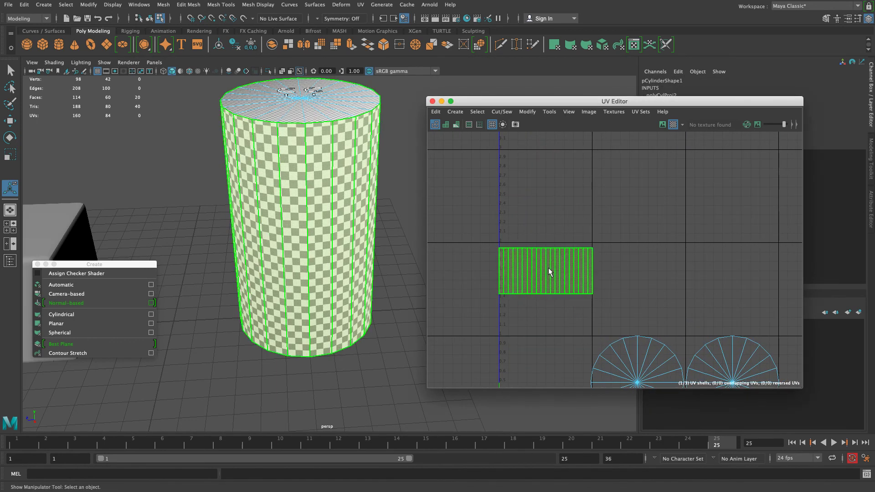
pyautogui.press('w')
pyautogui.moveTo(587, 271); pyautogui.dragTo(724, 313)
pyautogui.keyDown('alt'); pyautogui.moveTo(723, 314); pyautogui.dragTo(592, 279, button='right'); pyautogui.keyUp('alt')
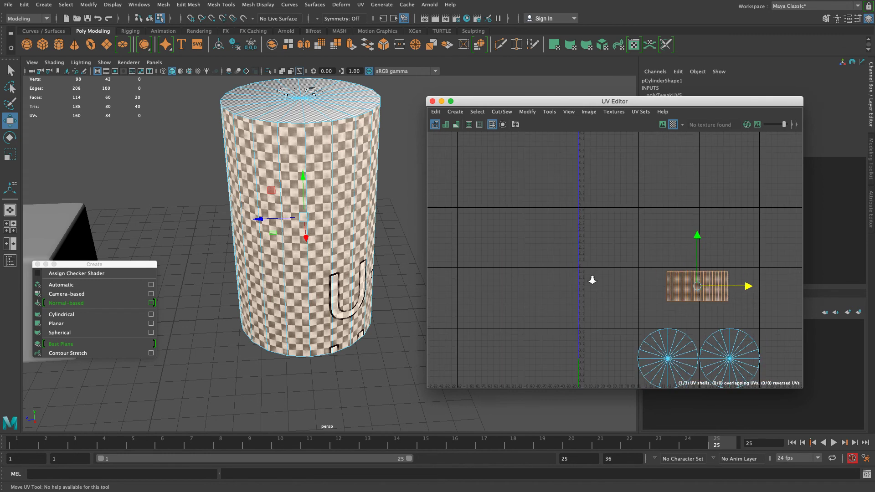
pyautogui.click(593, 280)
# Preview the UV shells with distortion shading and semi-transparent shading, and return them to wireframe display
pyautogui.click(456, 125)
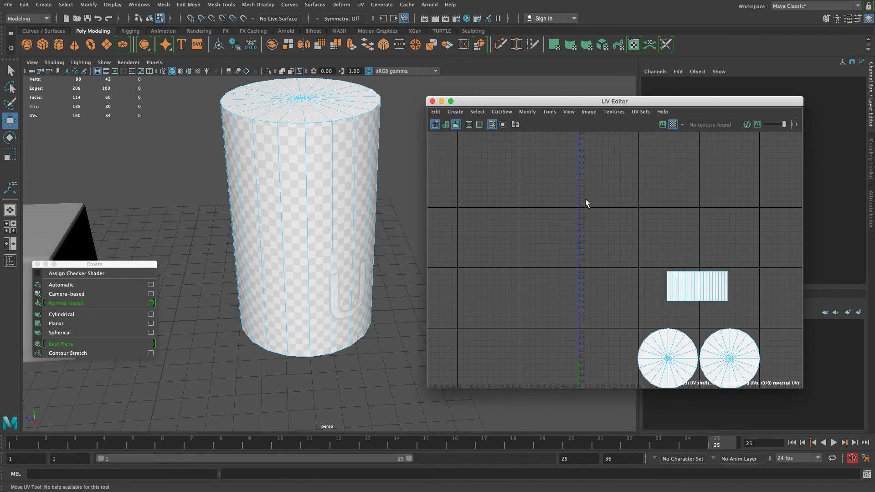
pyautogui.keyDown('alt'); pyautogui.moveTo(614, 370); pyautogui.dragTo(528, 288, button='middle'); pyautogui.keyUp('alt')
pyautogui.keyDown('alt'); pyautogui.moveTo(545, 278); pyautogui.dragTo(585, 301, button='right'); pyautogui.keyUp('alt')
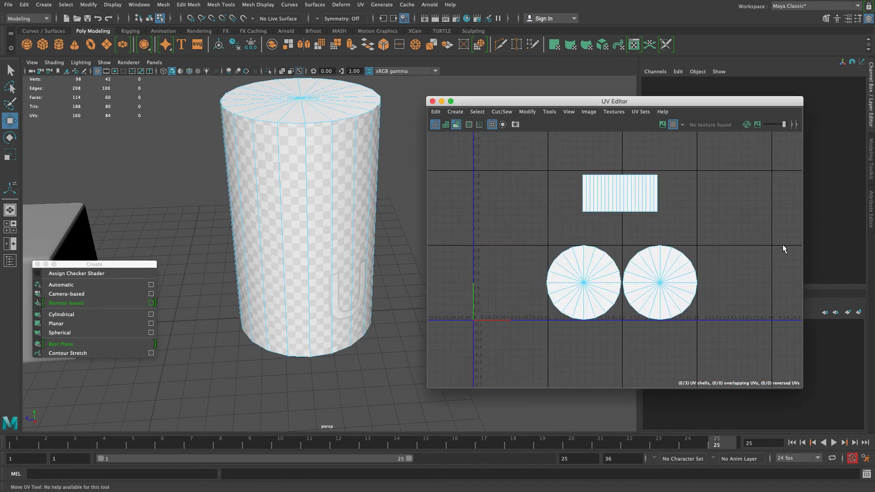
pyautogui.click(445, 124)
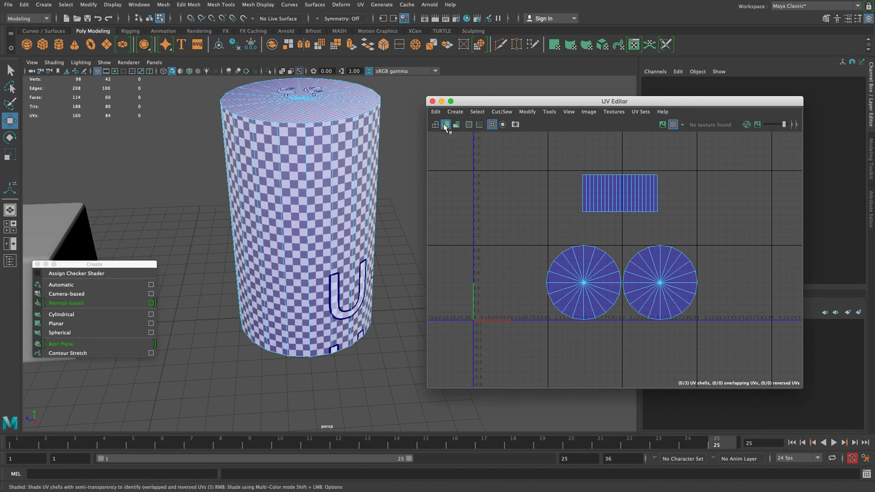
pyautogui.click(436, 126)
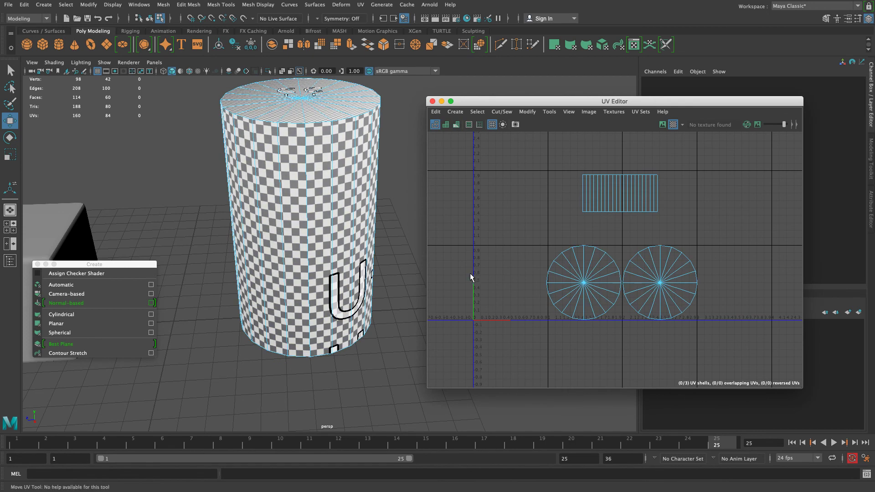
# Select all three UV shells and lay them out automatically inside the 0 to 1 tile
pyautogui.moveTo(507, 170); pyautogui.dragTo(652, 291)
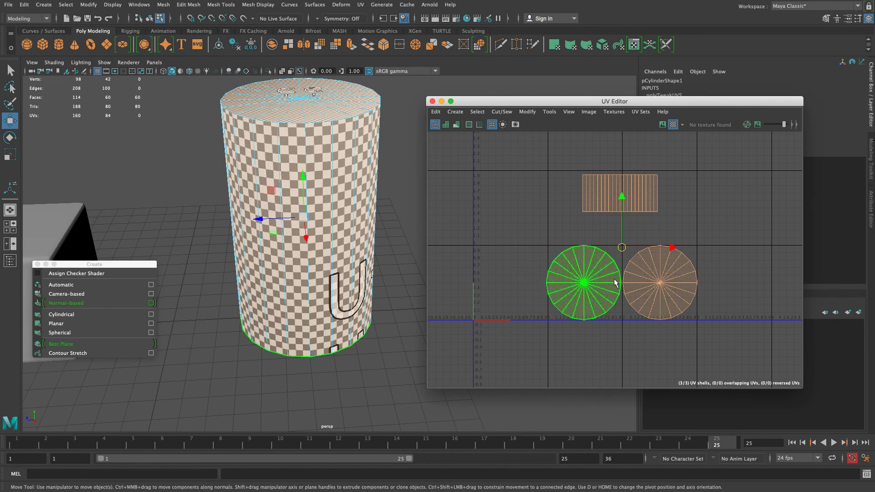
pyautogui.keyDown('shift'); pyautogui.rightClick(608, 280); pyautogui.keyUp('shift')
pyautogui.keyDown('shift'); pyautogui.moveTo(608, 280); pyautogui.dragTo(576, 211, button='right'); pyautogui.keyUp('shift')
pyautogui.keyDown('shift'); pyautogui.moveTo(581, 299); pyautogui.dragTo(548, 221, button='right'); pyautogui.keyUp('shift')
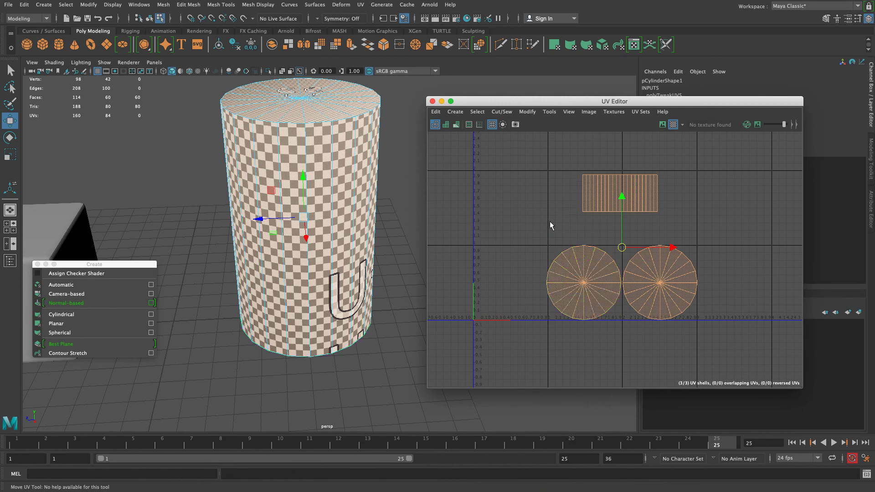
pyautogui.keyDown('shift'); pyautogui.rightClick(579, 274); pyautogui.keyUp('shift')
pyautogui.keyDown('shift'); pyautogui.moveTo(580, 274); pyautogui.dragTo(511, 225, button='right'); pyautogui.keyUp('shift')
pyautogui.keyDown('alt'); pyautogui.moveTo(584, 222); pyautogui.dragTo(657, 250, button='middle'); pyautogui.keyUp('alt')
pyautogui.keyDown('alt'); pyautogui.moveTo(656, 251); pyautogui.dragTo(627, 241, button='right'); pyautogui.keyUp('alt')
pyautogui.keyDown('alt'); pyautogui.moveTo(628, 241); pyautogui.dragTo(599, 194, button='middle'); pyautogui.keyUp('alt')
pyautogui.keyDown('alt'); pyautogui.moveTo(599, 193); pyautogui.dragTo(613, 263, button='right'); pyautogui.keyUp('alt')
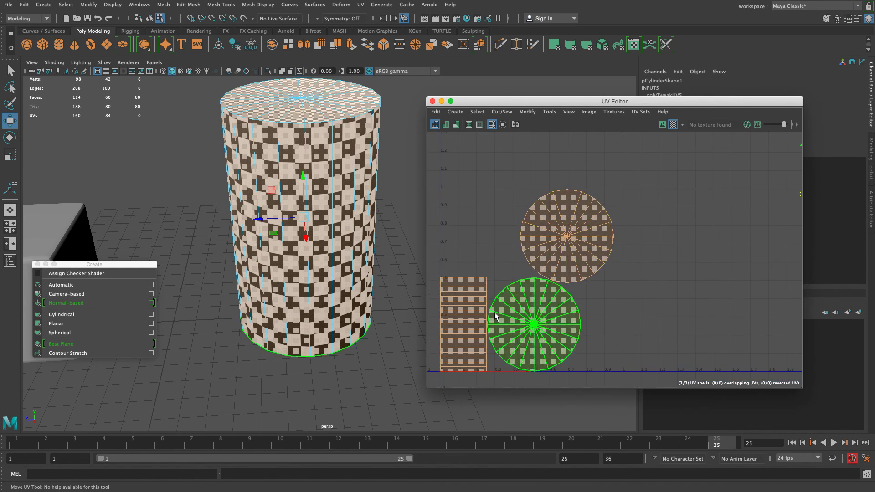
# Move the two cap shells horizontally out of the 0 to 1 tile and select the side shell
pyautogui.moveTo(508, 187); pyautogui.dragTo(655, 330)
pyautogui.moveTo(600, 281); pyautogui.dragTo(852, 282)
pyautogui.moveTo(579, 216); pyautogui.dragTo(474, 300)
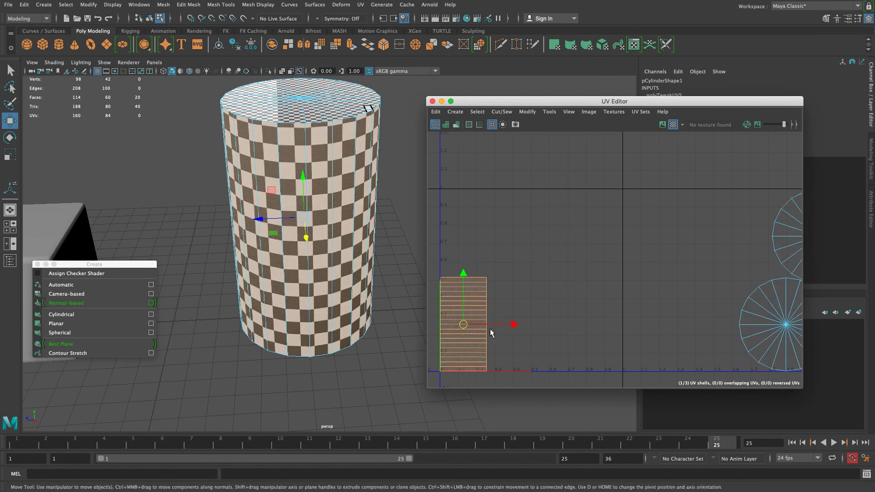
pyautogui.scroll(-3, 540, 288)
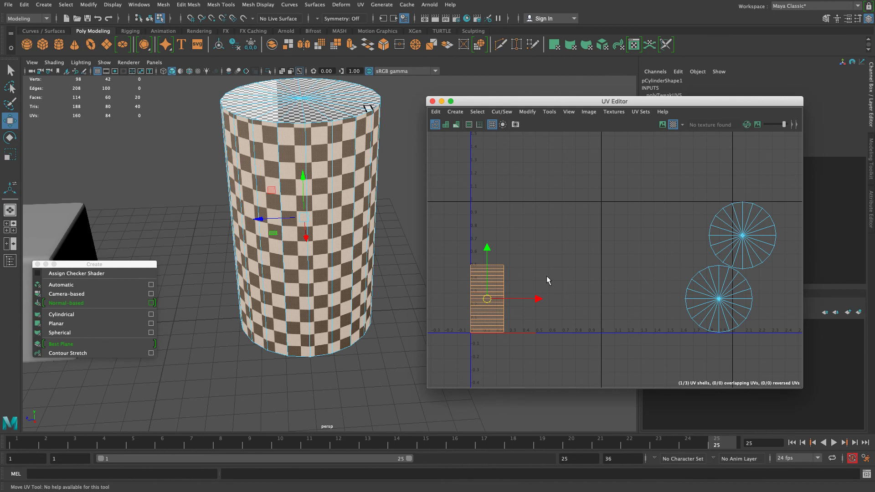
# Try rotating the side shell freely towards horizontal and undo the rotation
pyautogui.press('e')
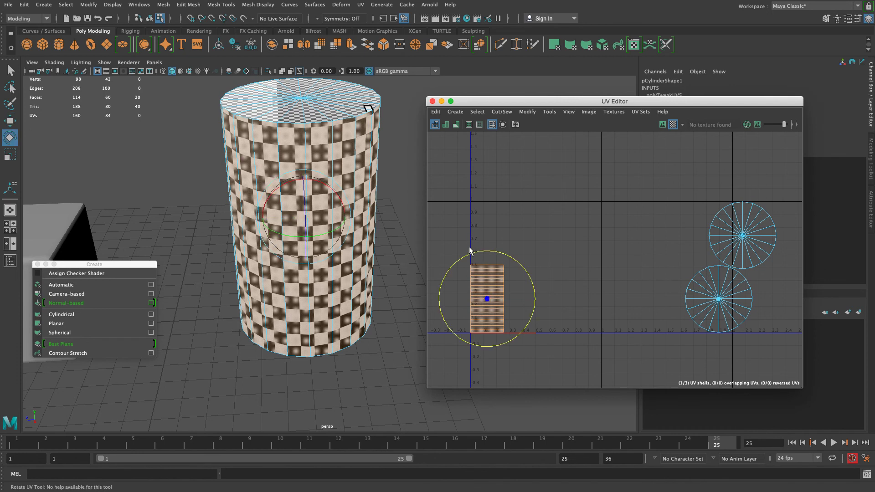
pyautogui.moveTo(472, 256); pyautogui.dragTo(548, 325)
pyautogui.hotkey('ctrl', 'z')
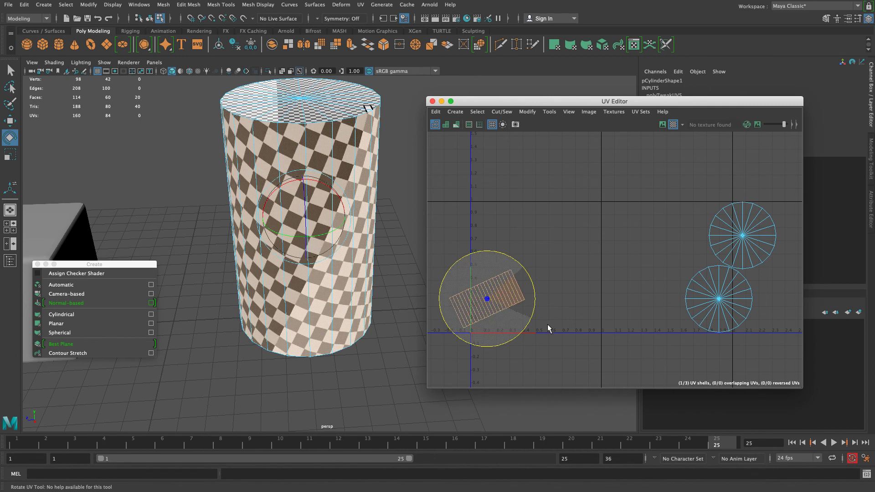
pyautogui.hotkey('ctrl', 'z')
# Check the Rotate tool's settings, close them, and try a second free rotation of the side shell before undoing it
pyautogui.click(294, 223)
pyautogui.moveTo(578, 299)
pyautogui.keyDown('alt'); pyautogui.mouseDown(button='middle')
pyautogui.moveTo(573, 286)
pyautogui.moveTo(561, 300)
pyautogui.mouseUp(button='middle'); pyautogui.keyUp('alt')
pyautogui.moveTo(633, 101); pyautogui.dragTo(466, 105)
pyautogui.doubleClick(8, 138)
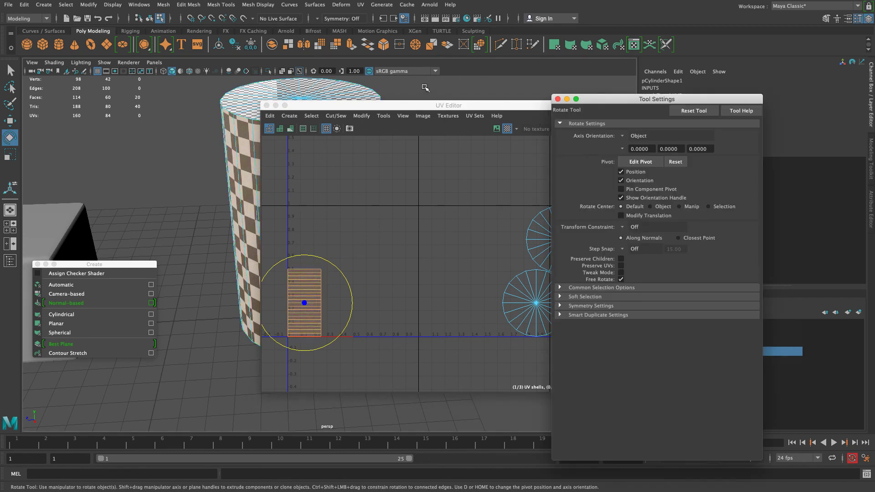
pyautogui.moveTo(446, 107); pyautogui.dragTo(403, 109)
pyautogui.click(598, 101)
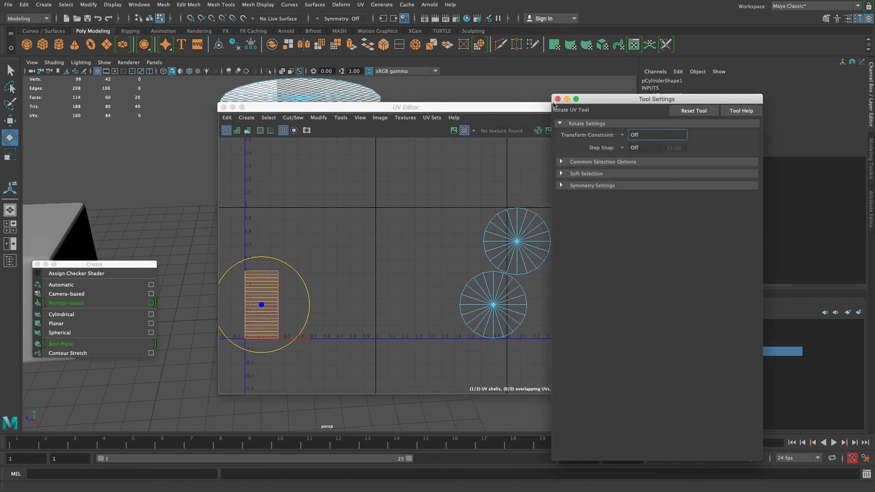
pyautogui.click(557, 99)
pyautogui.moveTo(296, 272); pyautogui.dragTo(299, 490)
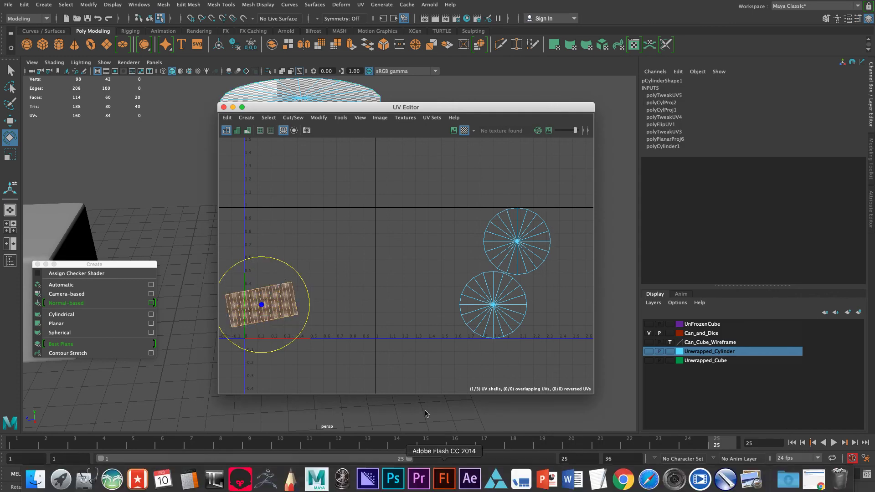
pyautogui.hotkey('ctrl', 'z')
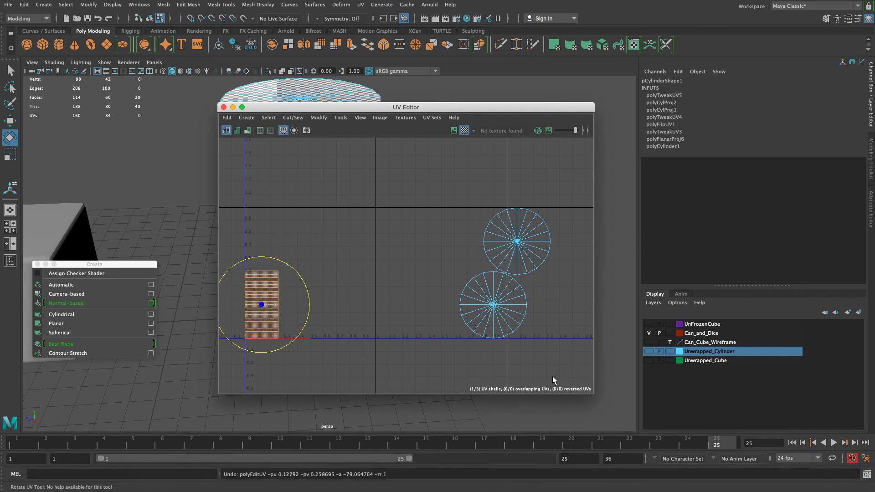
# Turn on step snapping at 15 degrees for the Rotate UV tool and rotate the side shell 90 degrees to horizontal
pyautogui.doubleClick(11, 137)
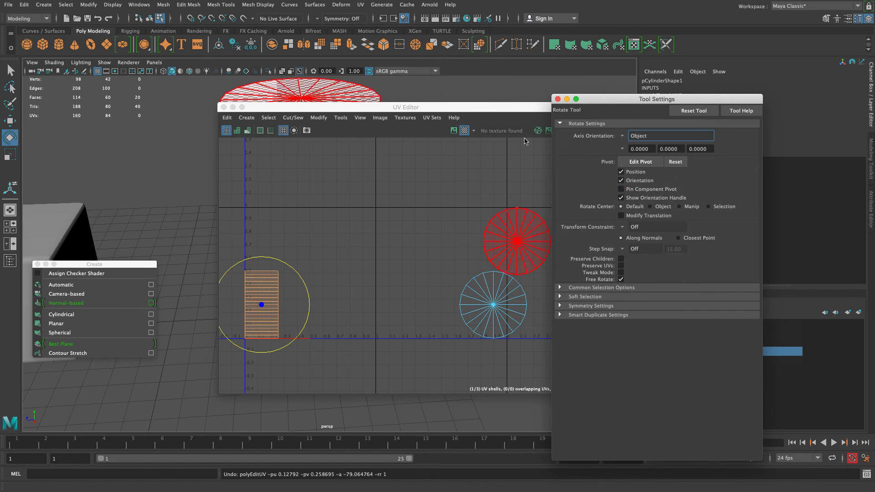
pyautogui.moveTo(421, 110); pyautogui.dragTo(423, 111)
pyautogui.moveTo(503, 106); pyautogui.dragTo(449, 108)
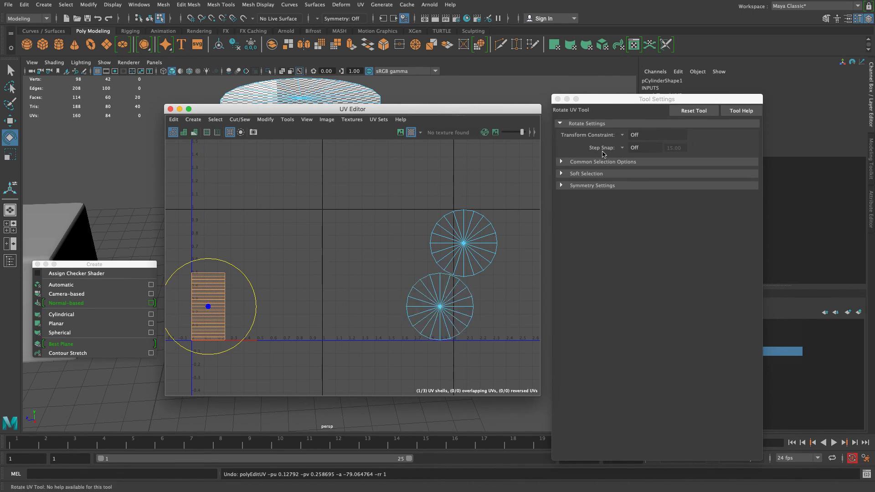
pyautogui.click(623, 148)
pyautogui.click(633, 160)
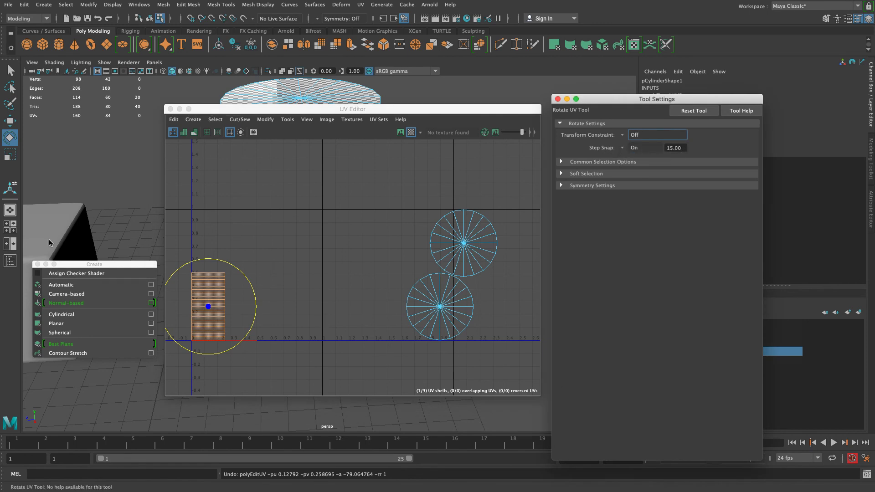
pyautogui.moveTo(236, 265); pyautogui.dragTo(253, 339)
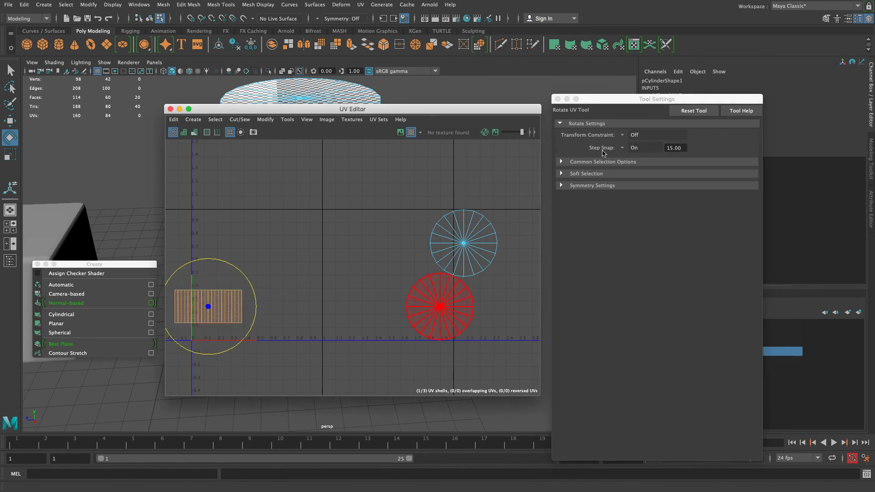
pyautogui.click(557, 99)
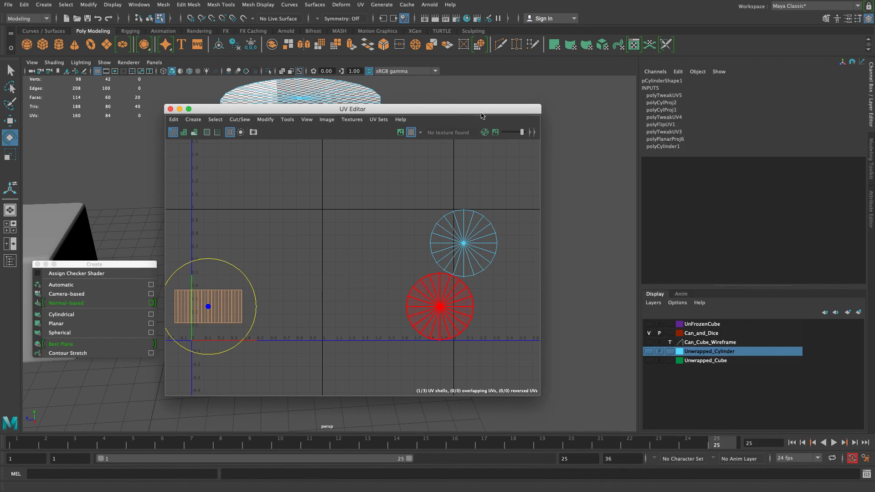
# Scale the side shell up to the 0 to 1 tile's full width and place it in the tile's lower half
pyautogui.moveTo(502, 113); pyautogui.dragTo(758, 114)
pyautogui.press('r')
pyautogui.moveTo(463, 307); pyautogui.dragTo(512, 324)
pyautogui.press('w')
pyautogui.moveTo(463, 307); pyautogui.dragTo(516, 307)
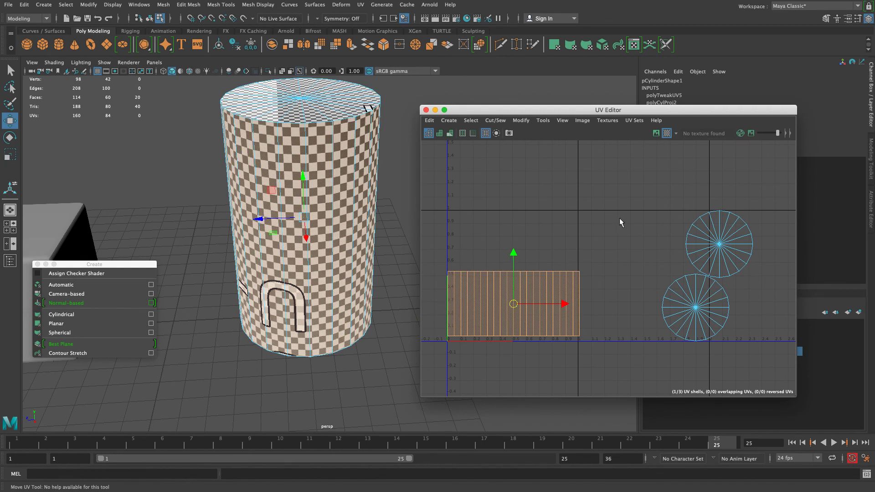
# Place the two cap shells side by side directly above the side shell and deselect everything
pyautogui.click(694, 312)
pyautogui.moveTo(684, 304); pyautogui.dragTo(472, 233)
pyautogui.click(727, 251)
pyautogui.moveTo(726, 251); pyautogui.dragTo(554, 245)
pyautogui.keyDown('alt'); pyautogui.moveTo(264, 144); pyautogui.dragTo(276, 172); pyautogui.keyUp('alt')
pyautogui.click(481, 175)
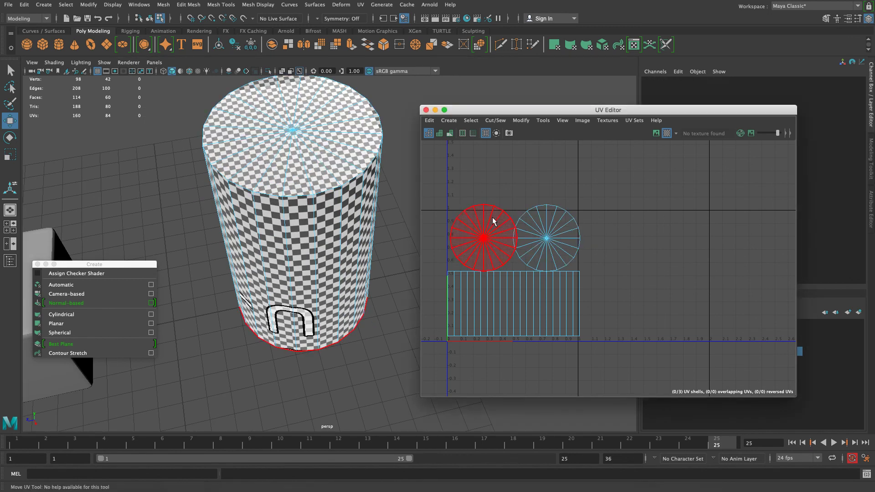
# Select both cap shells and scale them down together to about a third of the tile's width each
pyautogui.click(492, 218)
pyautogui.press('e')
pyautogui.moveTo(610, 202); pyautogui.dragTo(424, 224)
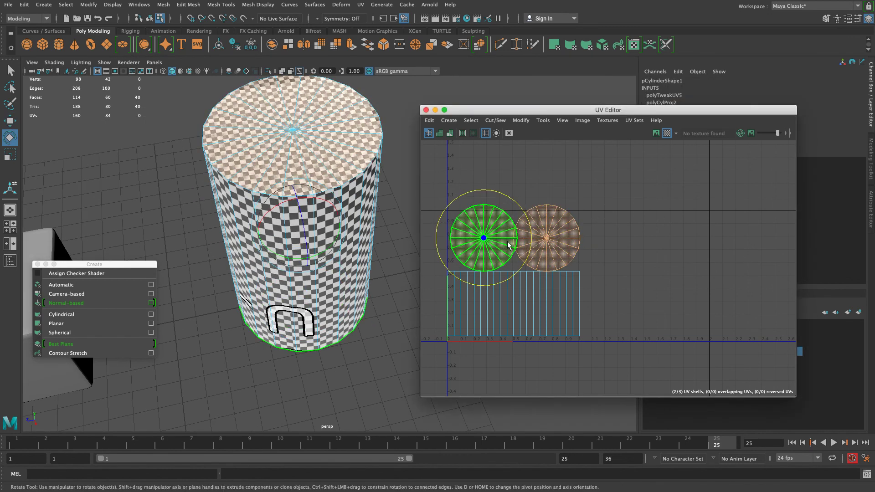
pyautogui.press('r')
pyautogui.moveTo(513, 239); pyautogui.dragTo(496, 249)
pyautogui.keyDown('alt'); pyautogui.moveTo(264, 137); pyautogui.dragTo(313, 114, button='right'); pyautogui.keyUp('alt')
pyautogui.keyDown('alt'); pyautogui.moveTo(313, 114); pyautogui.dragTo(318, 232, button='middle'); pyautogui.keyUp('alt')
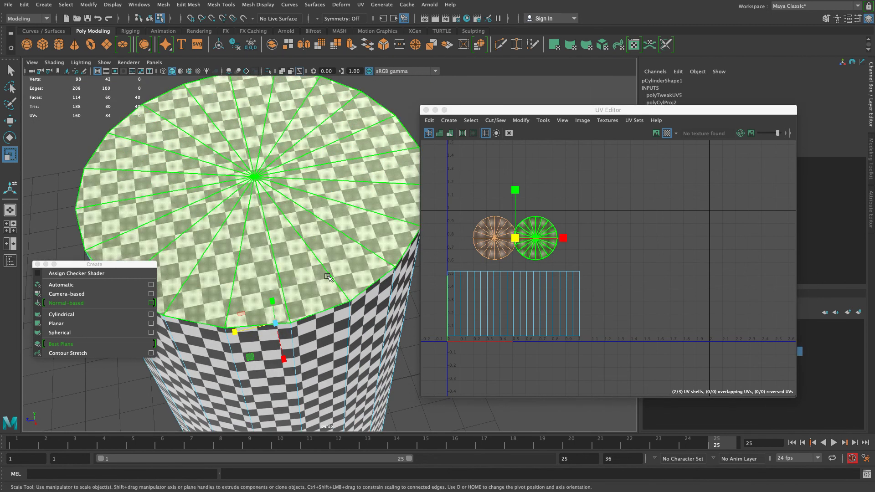
# Move the left cap shell further left so that a gap separates it from the other cap shell, and select the other cap
pyautogui.click(479, 263)
pyautogui.click(489, 246)
pyautogui.press('w')
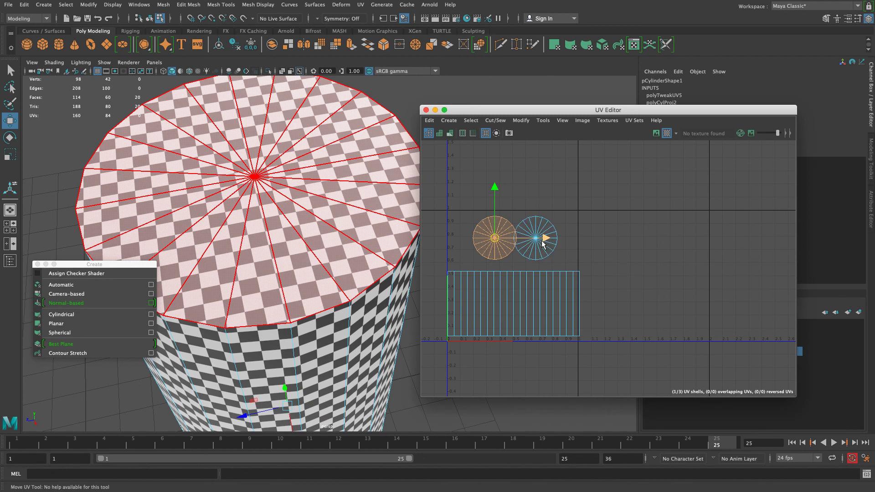
pyautogui.moveTo(541, 239); pyautogui.dragTo(526, 239)
pyautogui.click(540, 246)
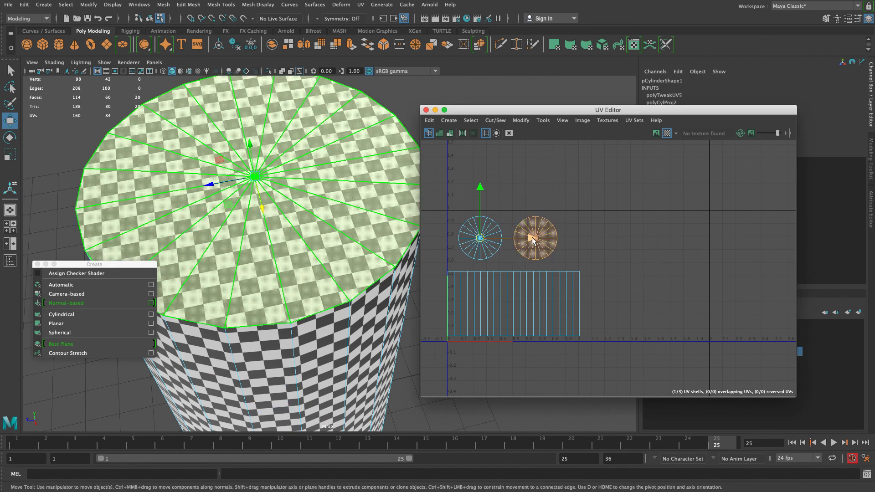
pyautogui.keyDown('alt'); pyautogui.moveTo(587, 232); pyautogui.dragTo(600, 220, button='middle'); pyautogui.keyUp('alt')
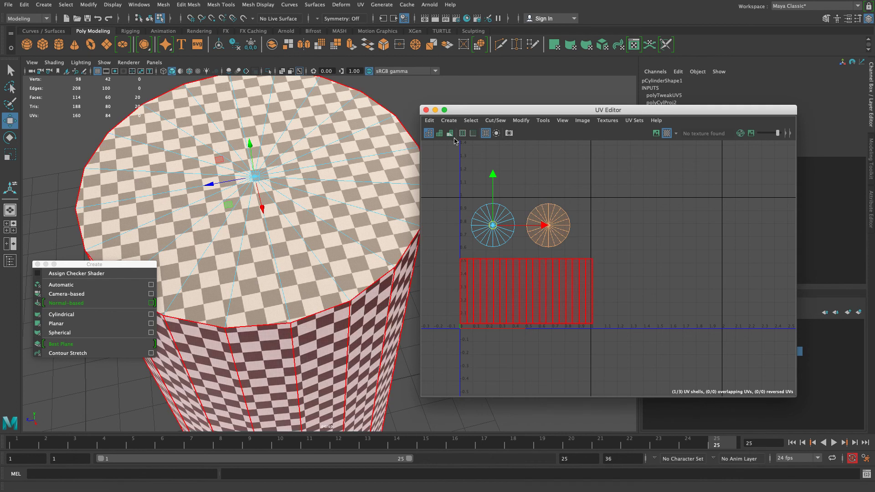
# Select all three shells, run the automatic UV layout, undo it, lay them out again, and deselect everything
pyautogui.moveTo(473, 194); pyautogui.dragTo(629, 327)
pyautogui.click(552, 237)
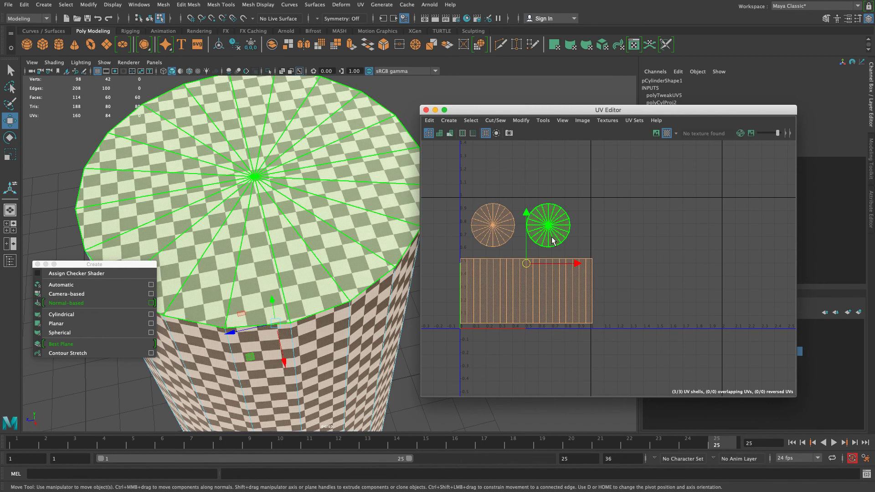
pyautogui.rightClick(552, 240)
pyautogui.keyDown('shift'); pyautogui.moveTo(552, 240); pyautogui.dragTo(437, 225, button='right'); pyautogui.keyUp('shift')
pyautogui.hotkey('ctrl', 'z')
pyautogui.keyDown('shift'); pyautogui.moveTo(479, 205); pyautogui.dragTo(401, 205, button='right'); pyautogui.keyUp('shift')
pyautogui.click(771, 284)
pyautogui.keyDown('alt'); pyautogui.moveTo(611, 276); pyautogui.dragTo(650, 241, button='middle'); pyautogui.keyUp('alt')
pyautogui.keyDown('alt'); pyautogui.moveTo(568, 283); pyautogui.dragTo(539, 279, button='right'); pyautogui.keyUp('alt')
pyautogui.keyDown('alt'); pyautogui.moveTo(539, 280); pyautogui.dragTo(532, 295, button='middle'); pyautogui.keyUp('alt')
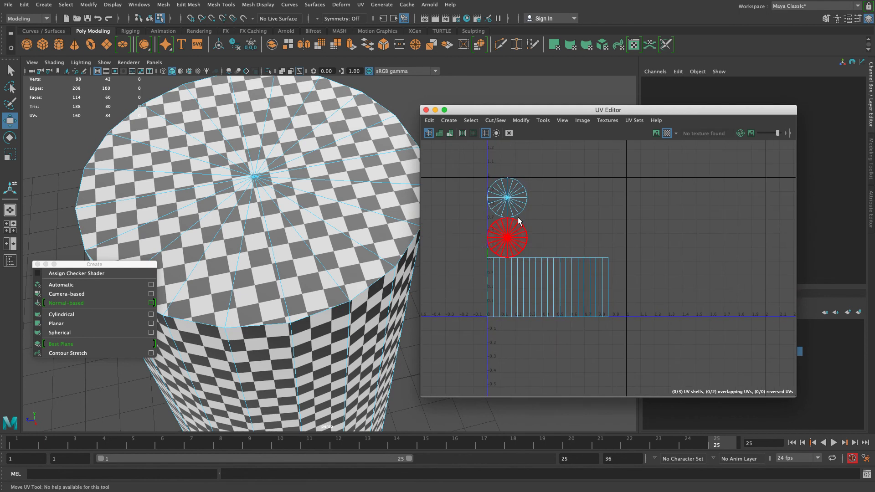
# Inspect the side shell's checker pattern on the cylinder and review the Layout UVs options, closing them without applying
pyautogui.keyDown('alt'); pyautogui.moveTo(286, 287); pyautogui.dragTo(294, 270); pyautogui.keyUp('alt')
pyautogui.click(577, 313)
pyautogui.keyDown('alt'); pyautogui.moveTo(584, 279); pyautogui.dragTo(583, 298, button='right'); pyautogui.keyUp('alt')
pyautogui.press('a')
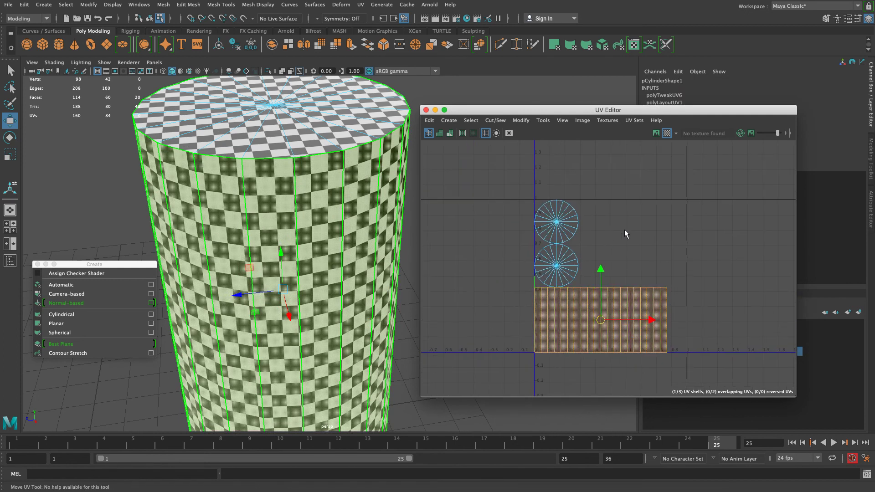
pyautogui.press('space')
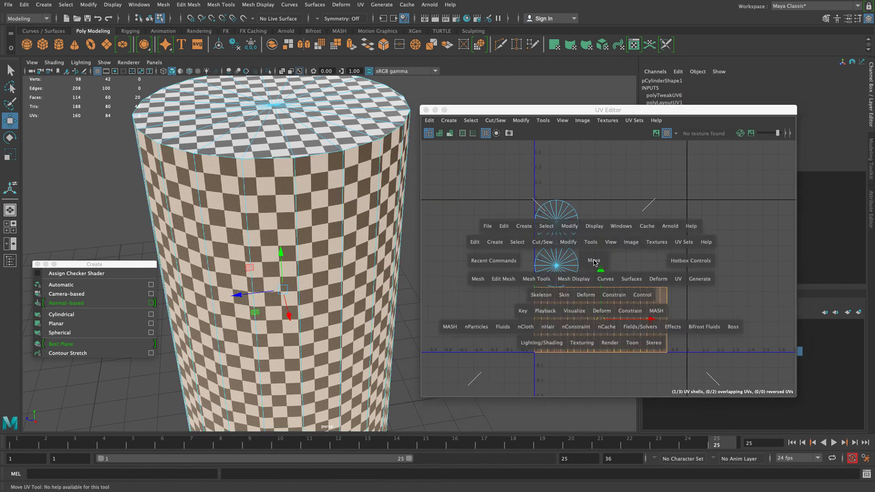
pyautogui.keyDown('shift'); pyautogui.moveTo(575, 299); pyautogui.dragTo(580, 210, button='right'); pyautogui.keyUp('shift')
pyautogui.click(678, 183)
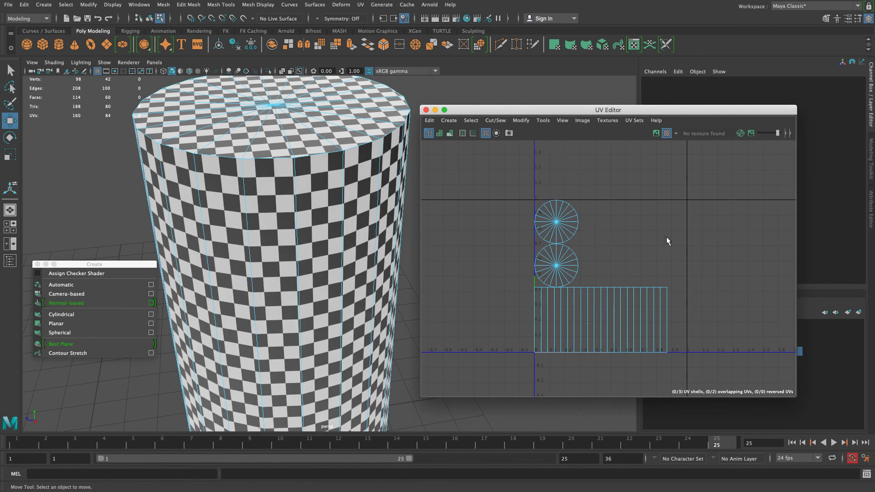
pyautogui.keyDown('shift'); pyautogui.moveTo(605, 204); pyautogui.dragTo(558, 229, button='right'); pyautogui.keyUp('shift')
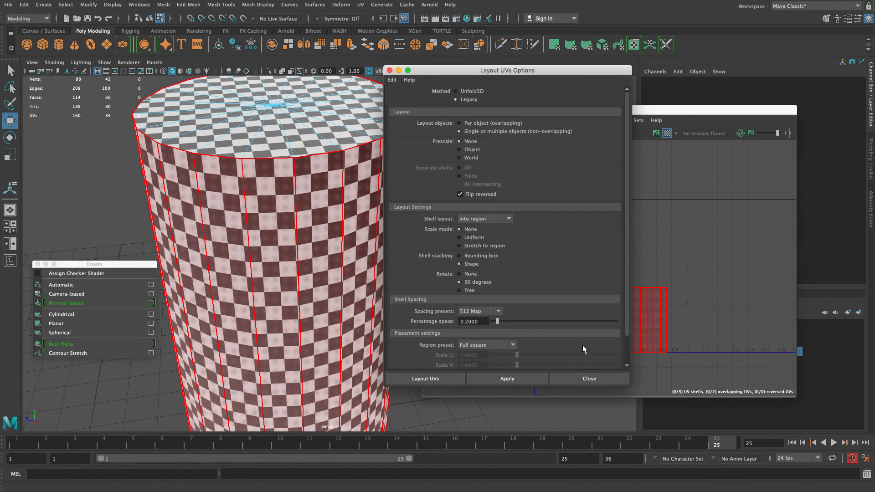
pyautogui.click(600, 377)
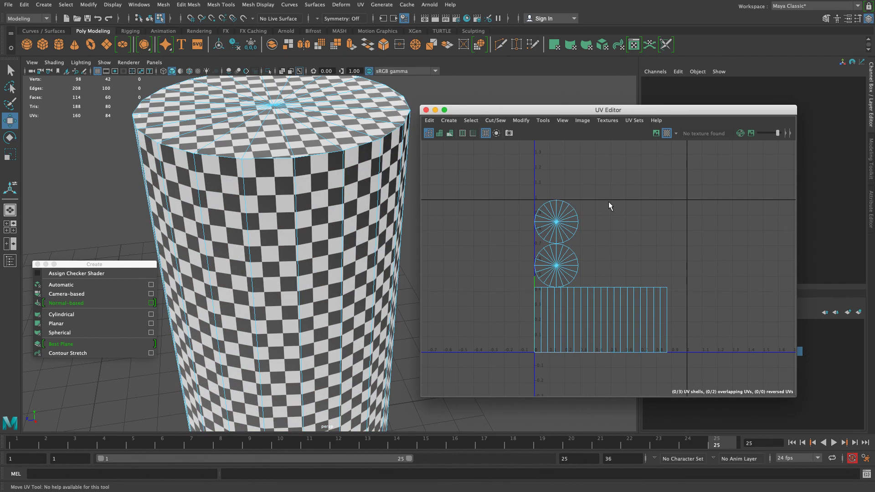
# Put away the UV Editor and check the checker pattern on the cylinder and the cube in turn, leaving both deselected
pyautogui.click(426, 110)
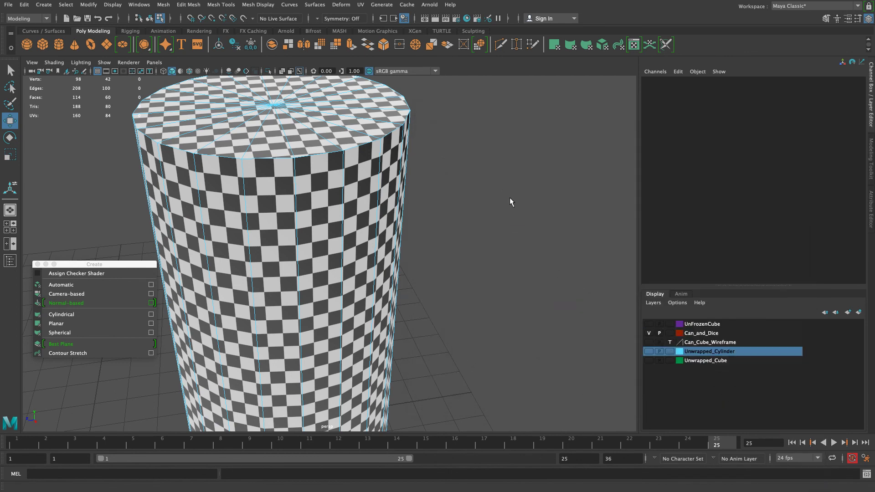
pyautogui.press('a')
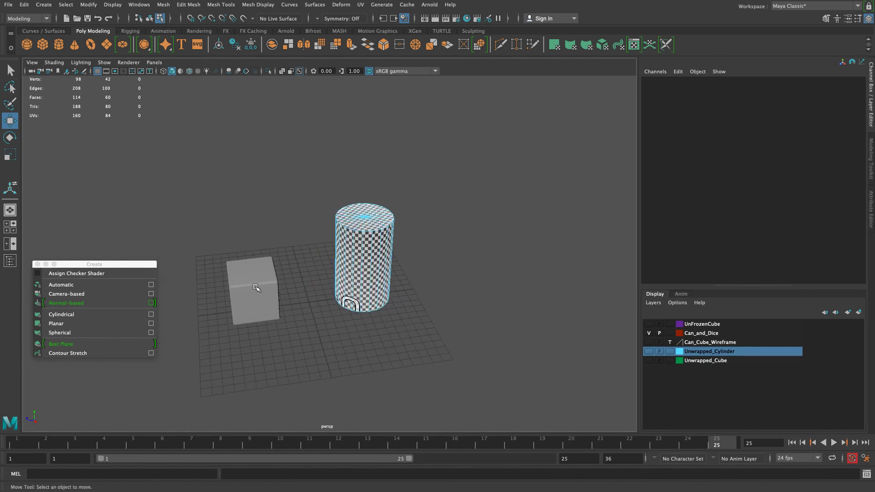
pyautogui.click(367, 294)
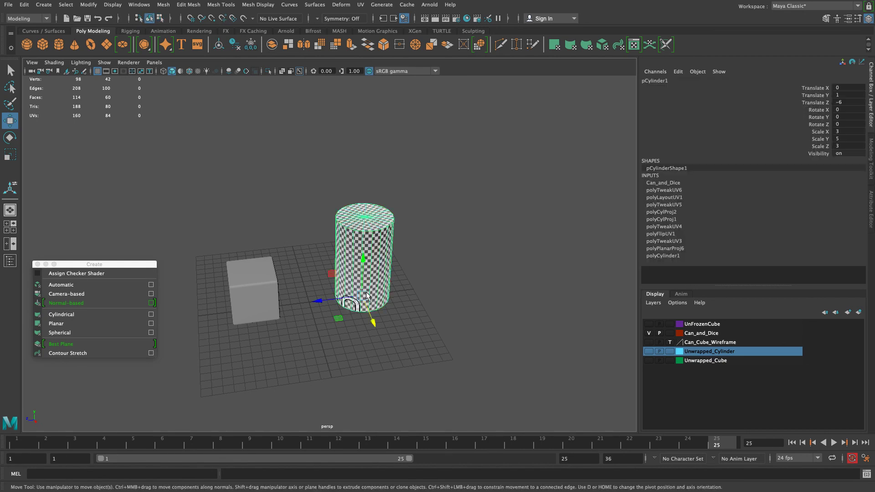
pyautogui.click(449, 232)
pyautogui.click(384, 245)
pyautogui.click(246, 293)
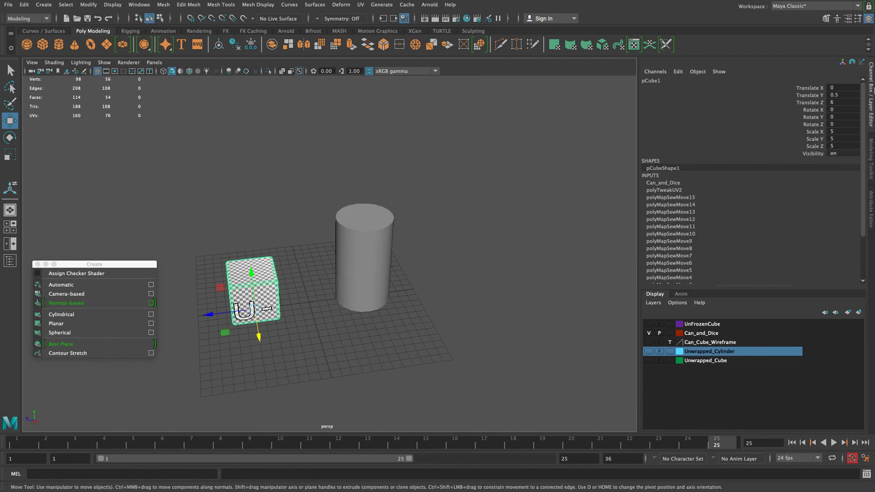
pyautogui.click(525, 209)
pyautogui.keyDown('alt'); pyautogui.moveTo(386, 213); pyautogui.dragTo(477, 194); pyautogui.keyUp('alt')
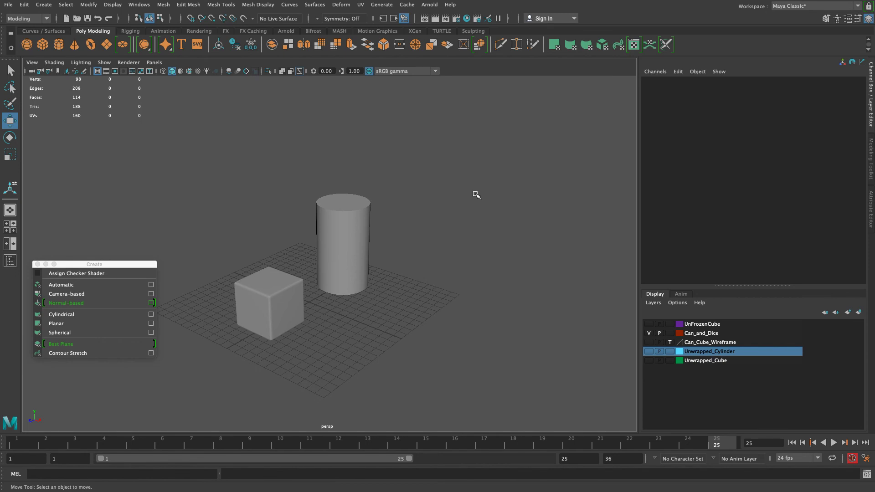
# Bring the UV Editor window back and select the cube to display its unwrapped UVs
pyautogui.moveTo(807, 487)
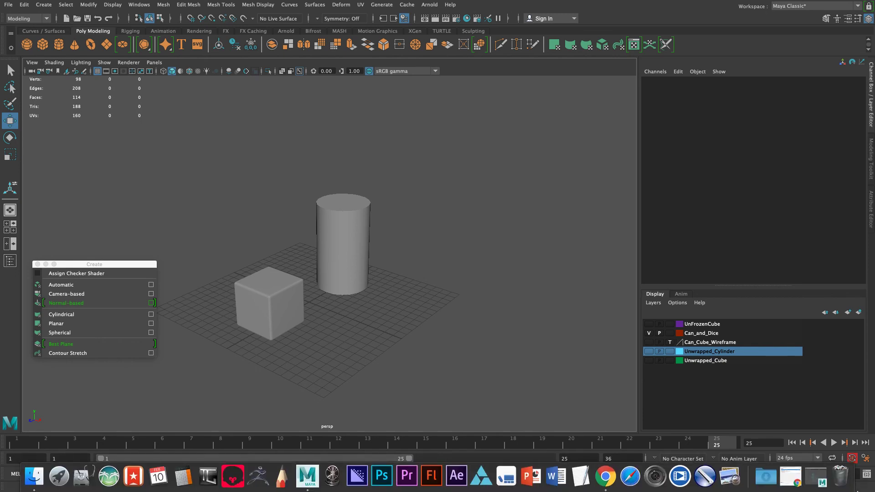
pyautogui.click(811, 487)
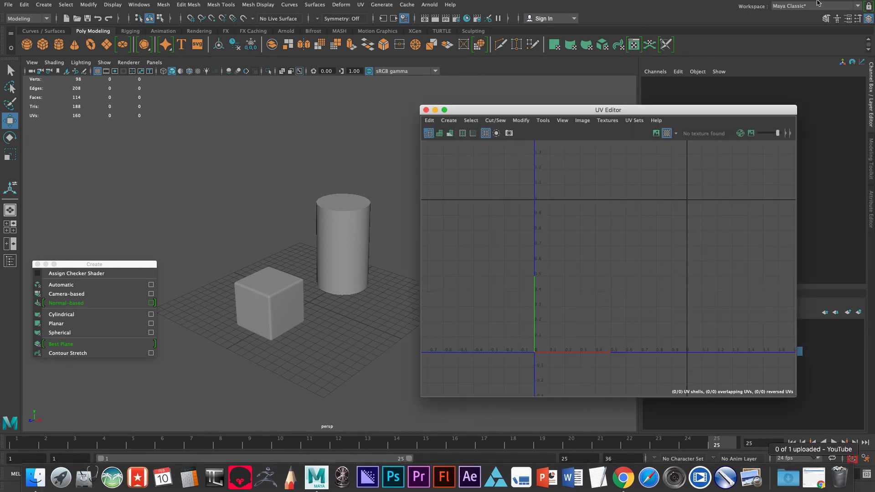
pyautogui.click(267, 301)
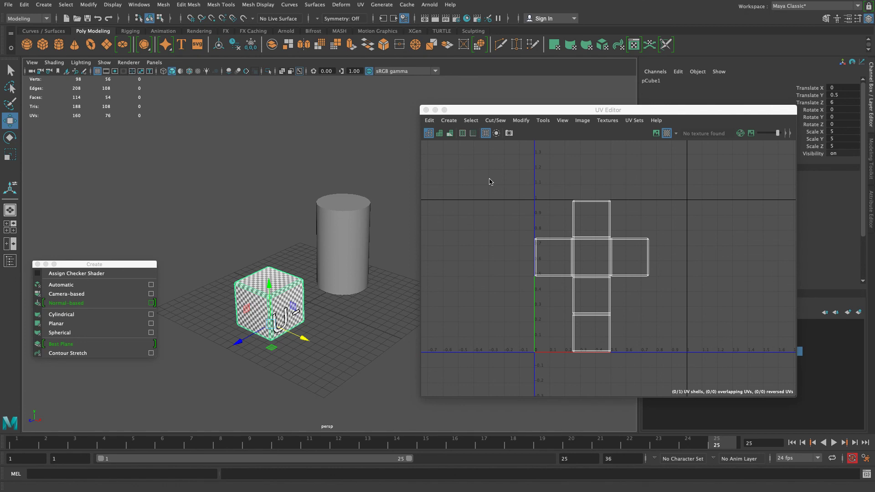
# Review the UV Snapshot options for the cube, browse the Desktop as a save location, and cancel without saving
pyautogui.click(509, 132)
pyautogui.moveTo(497, 78); pyautogui.dragTo(223, 82)
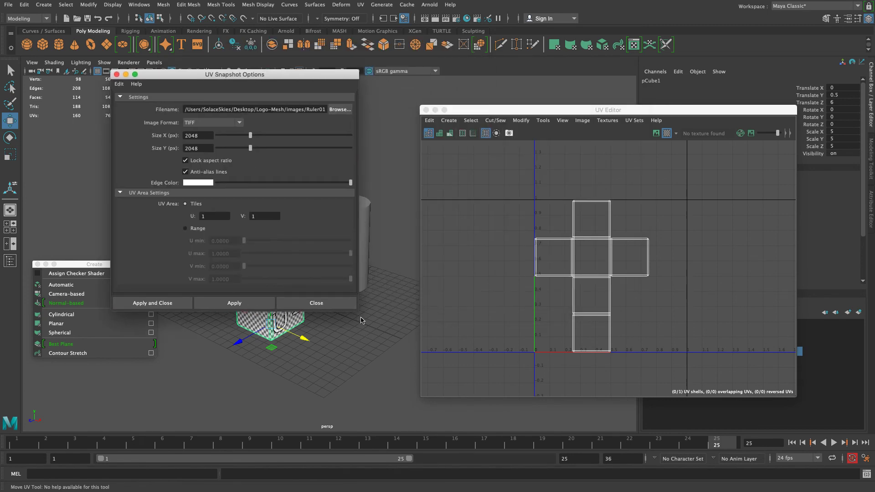
pyautogui.moveTo(358, 311); pyautogui.dragTo(465, 420)
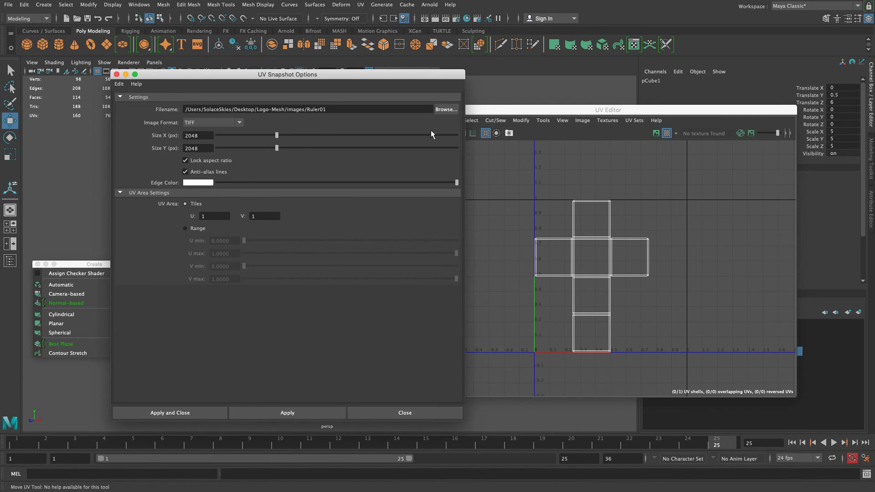
pyautogui.click(446, 109)
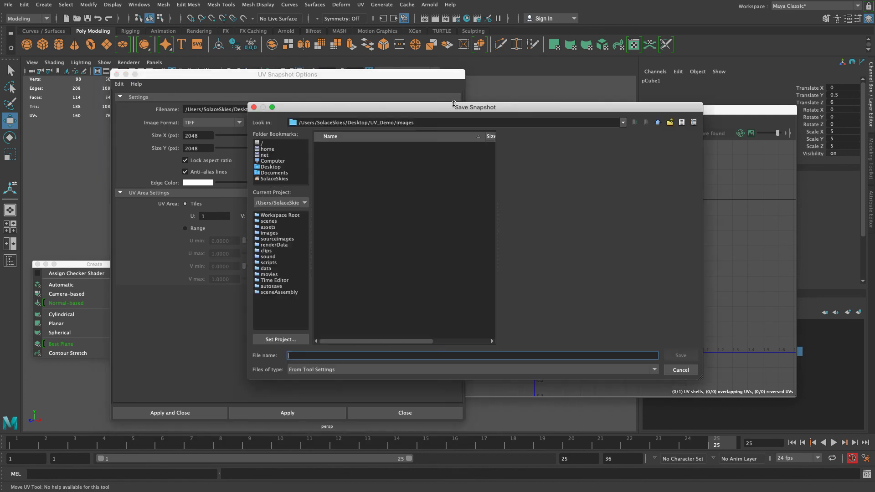
pyautogui.click(273, 166)
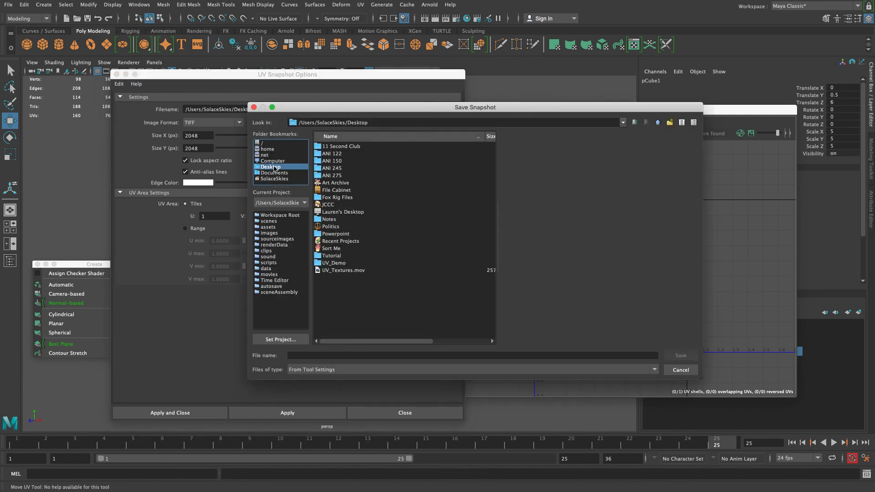
pyautogui.click(680, 370)
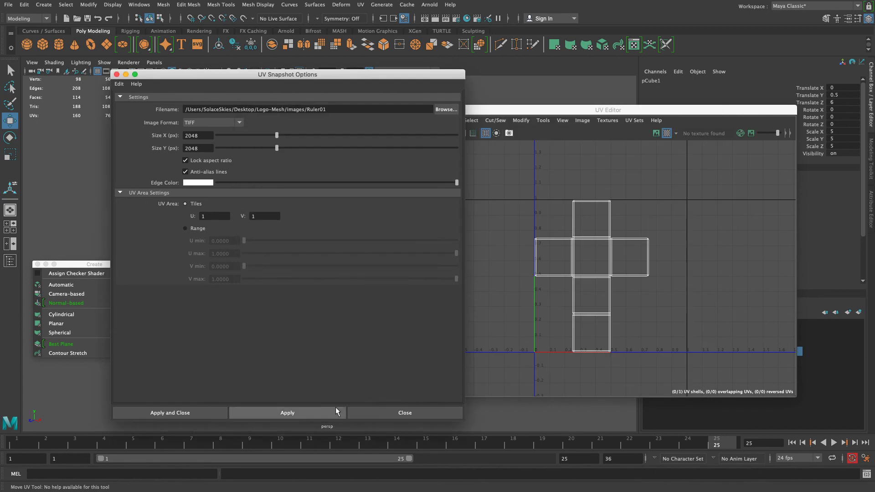
pyautogui.click(116, 75)
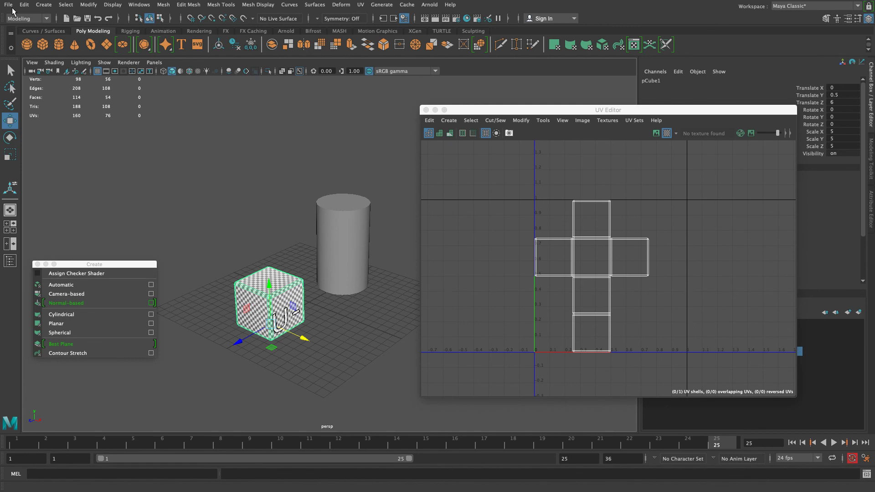
# Set the current project to the UV_Demo folder on the Desktop
pyautogui.click(8, 5)
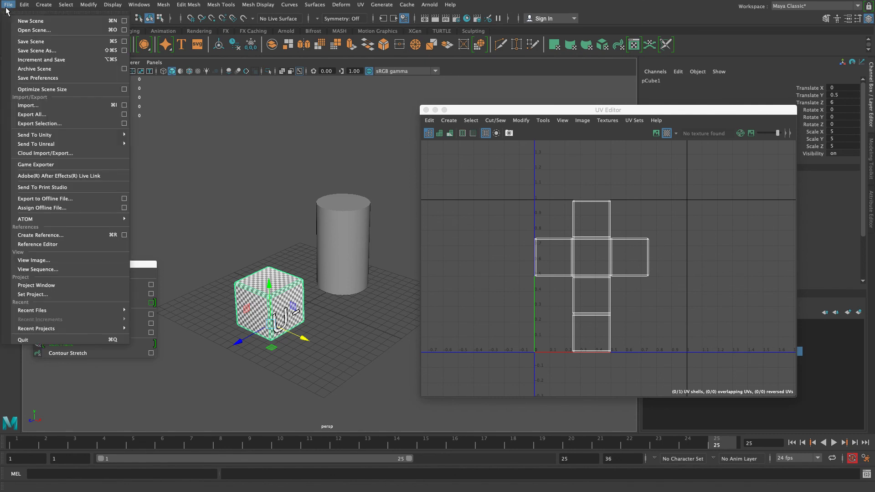
pyautogui.click(32, 295)
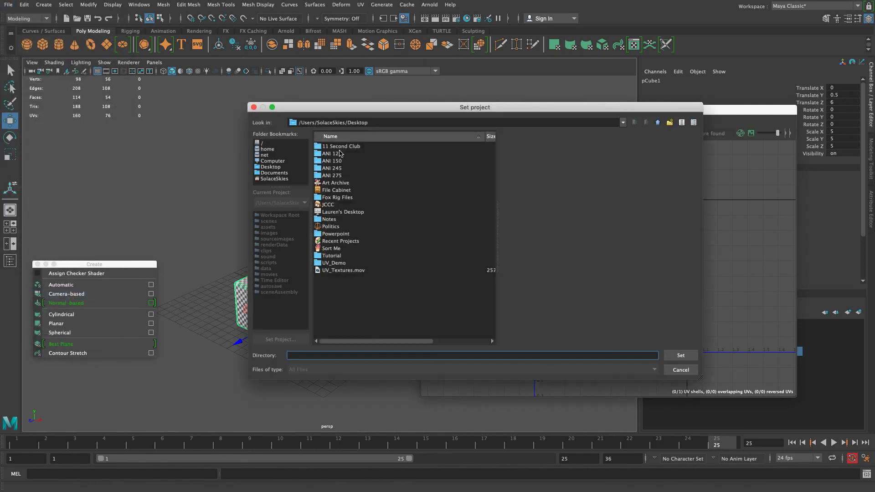
pyautogui.click(331, 263)
pyautogui.click(683, 361)
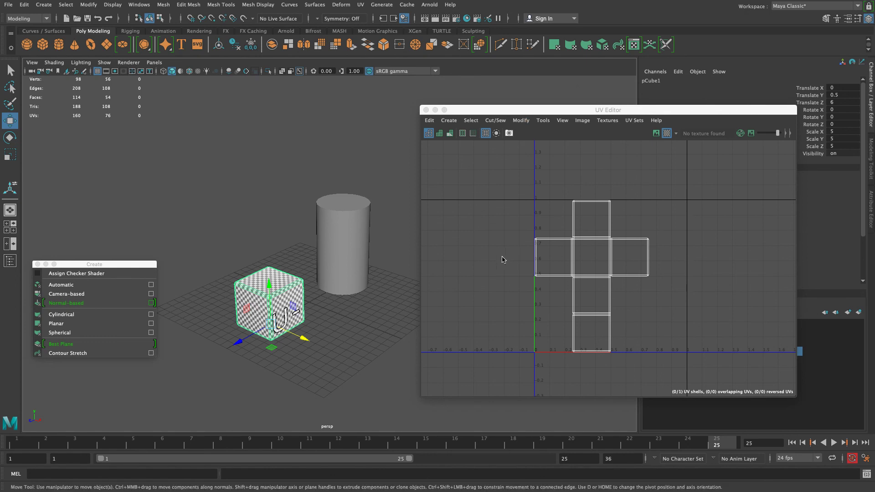
# Open the cube's UV Snapshot options, enlarge the window, and inspect the UV_Demo images folder as save location, cancelling without choosing a file
pyautogui.click(509, 134)
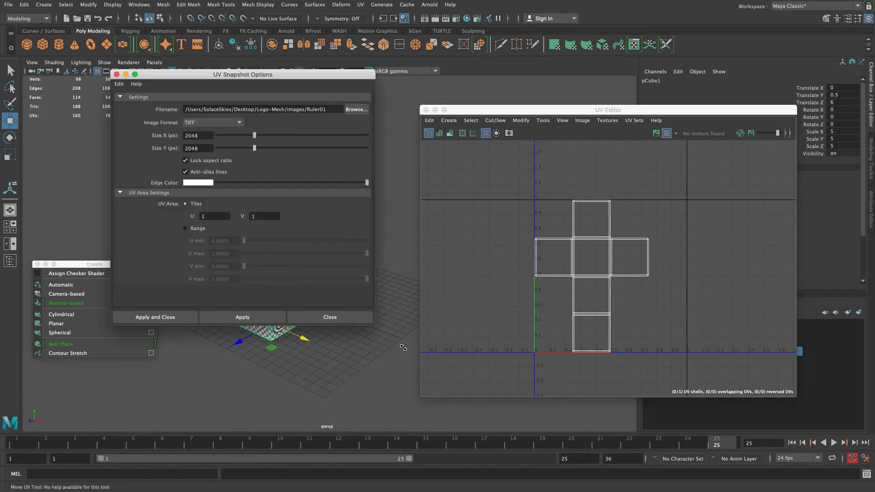
pyautogui.moveTo(359, 310); pyautogui.dragTo(542, 446)
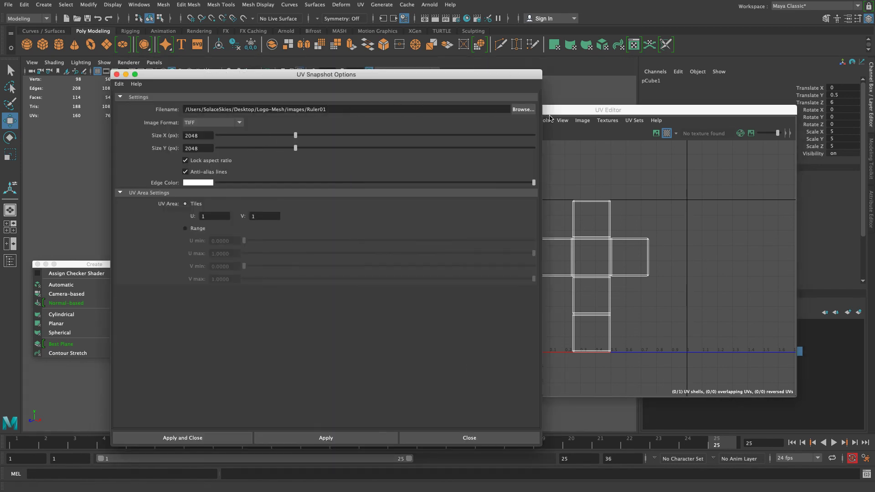
pyautogui.click(525, 110)
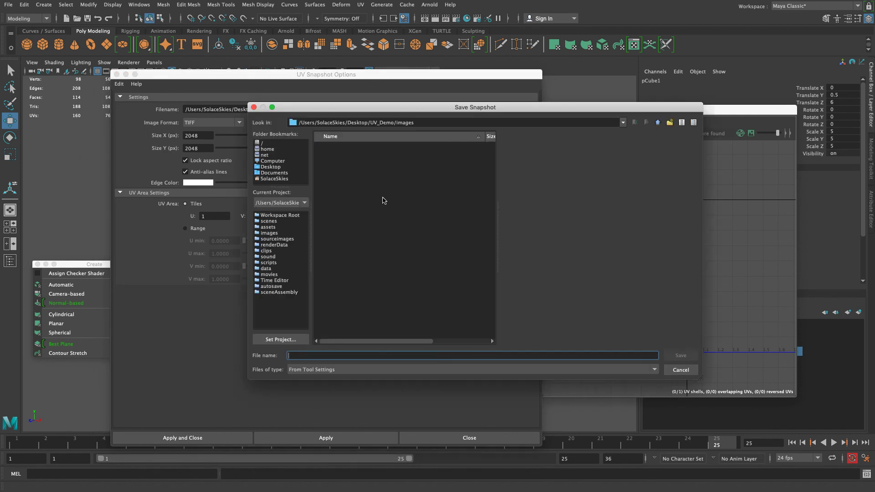
pyautogui.moveTo(381, 111); pyautogui.dragTo(250, 107)
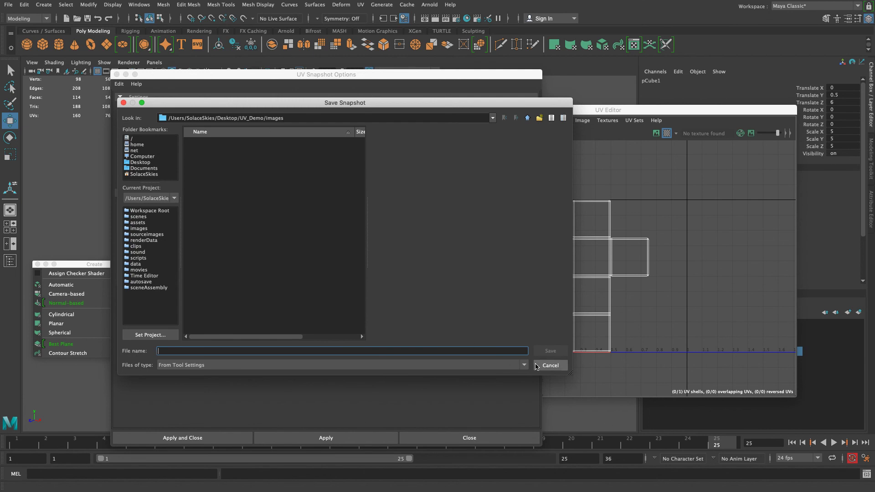
pyautogui.click(550, 366)
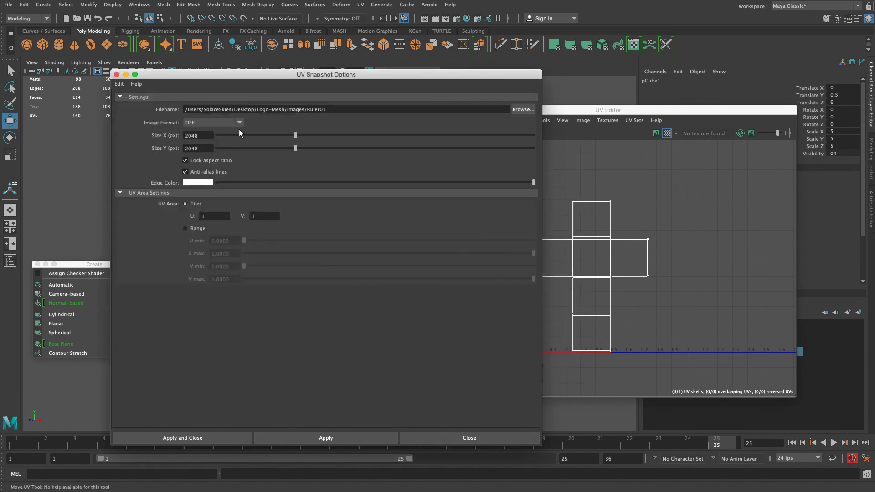
# Review the available image formats, keep TIFF, and try to export the UV snapshot to the existing Ruler01 file path
pyautogui.click(185, 123)
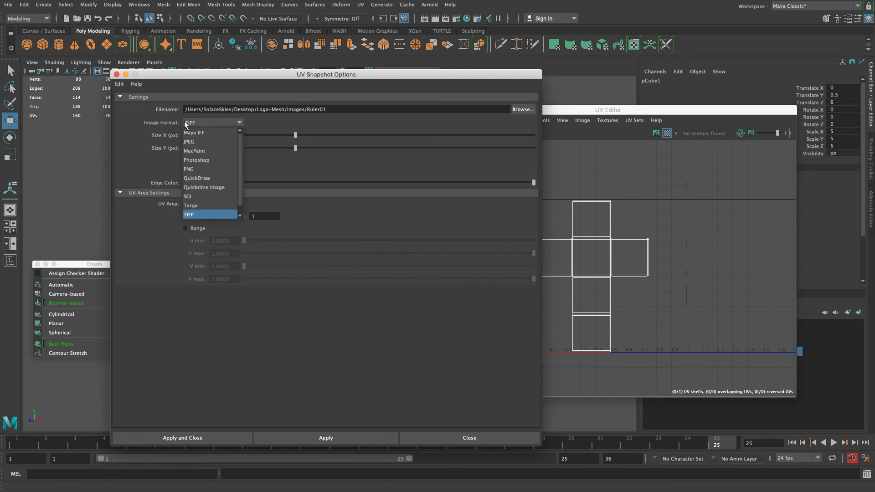
pyautogui.click(156, 223)
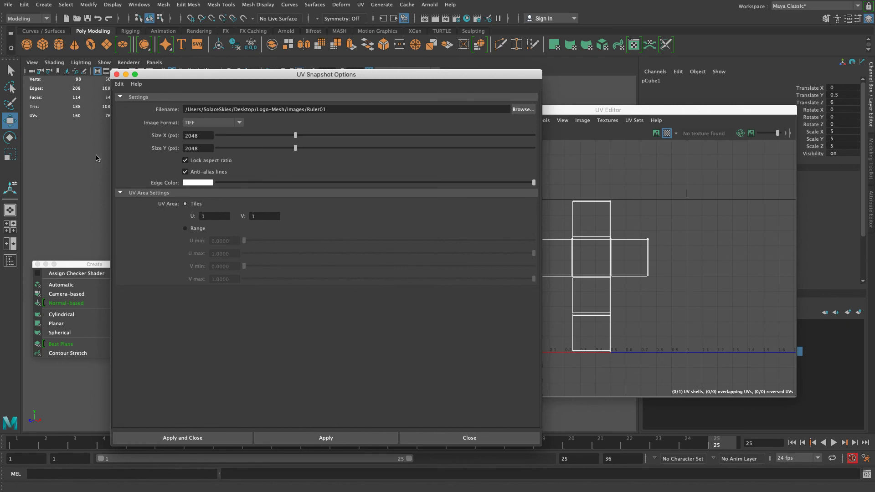
pyautogui.click(165, 435)
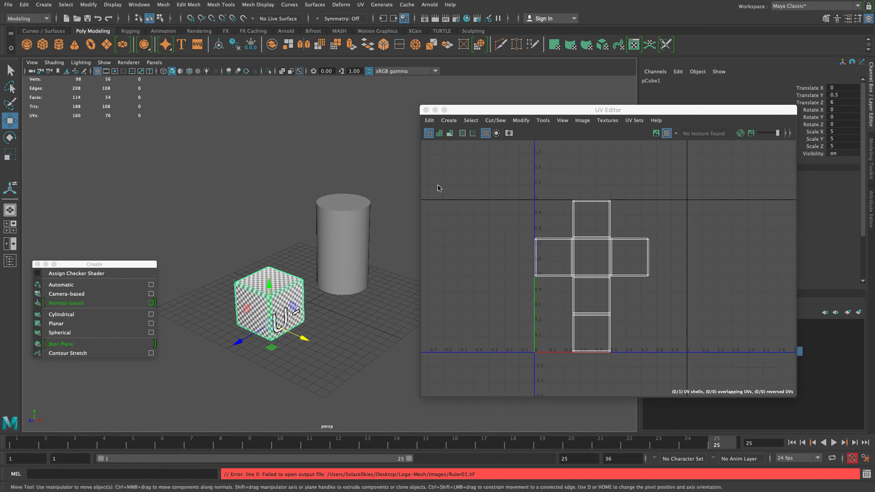
# Export the cube's UV snapshot as a 2048 x 2048 TIFF named UV_Output in the UV_Demo project's images folder
pyautogui.click(510, 133)
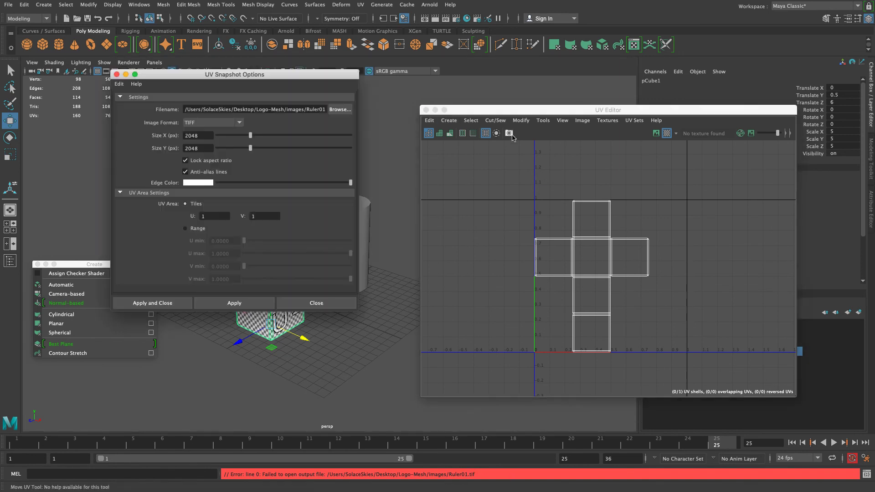
pyautogui.click(340, 110)
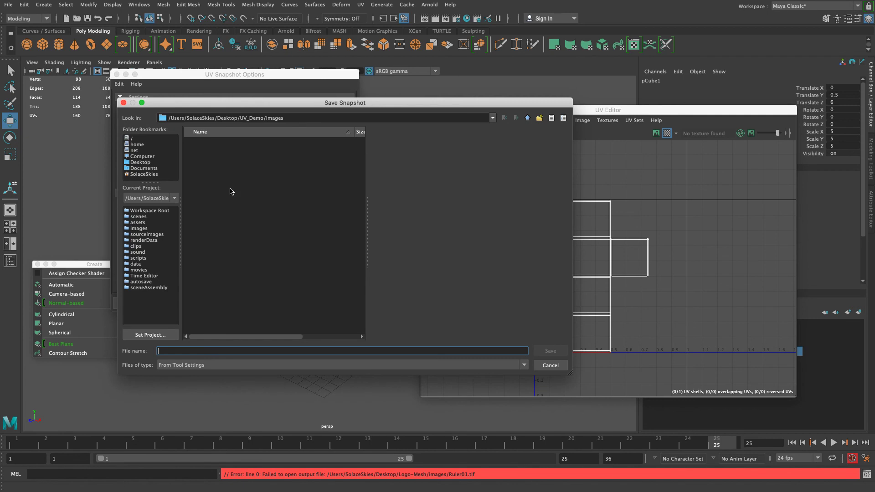
pyautogui.write('UV_OUtput')
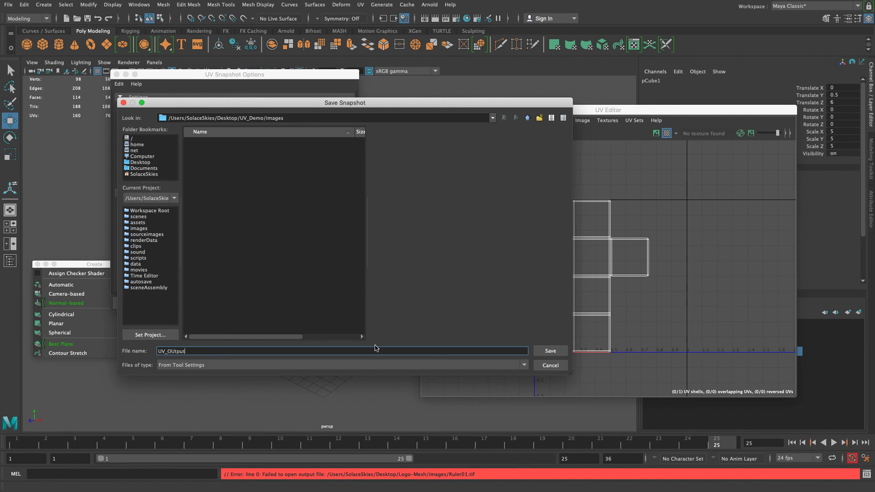
pyautogui.press('super+a')
pyautogui.write('UV_Output')
pyautogui.click(547, 351)
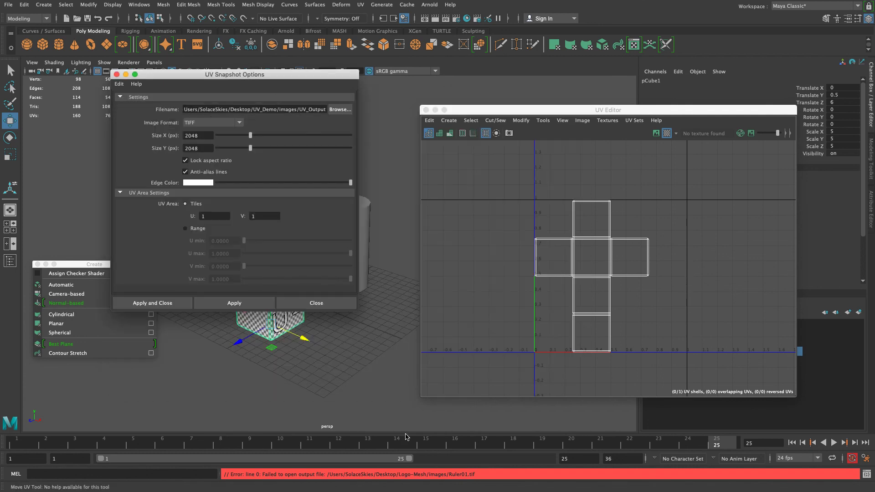
pyautogui.click(188, 302)
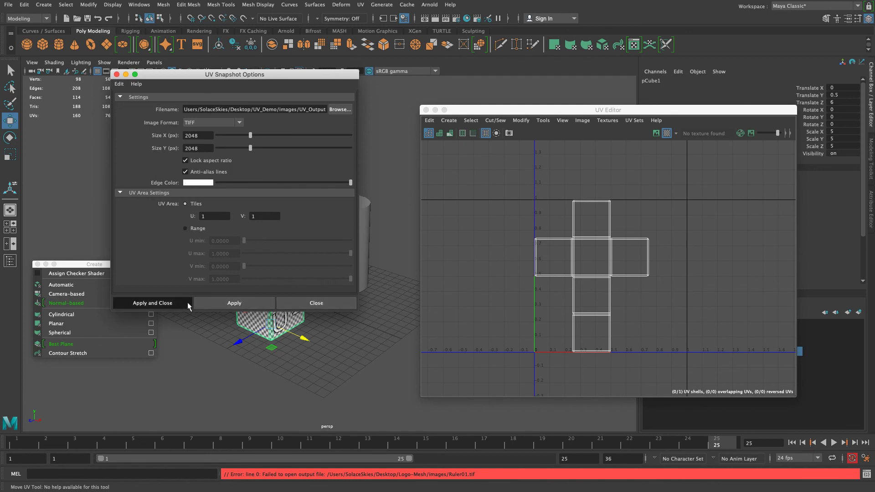
# Close the UV Editor and minimize the Maya window to reveal the desktop
pyautogui.click(426, 110)
pyautogui.moveTo(791, 16)
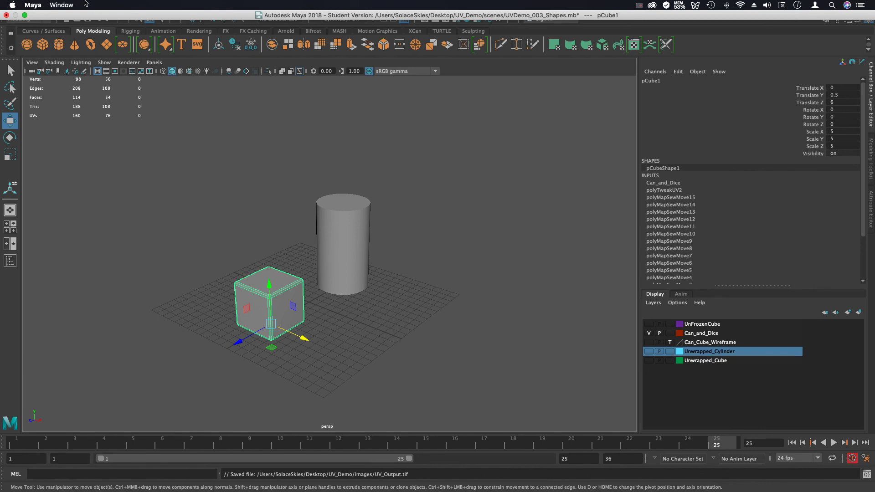
pyautogui.click(25, 15)
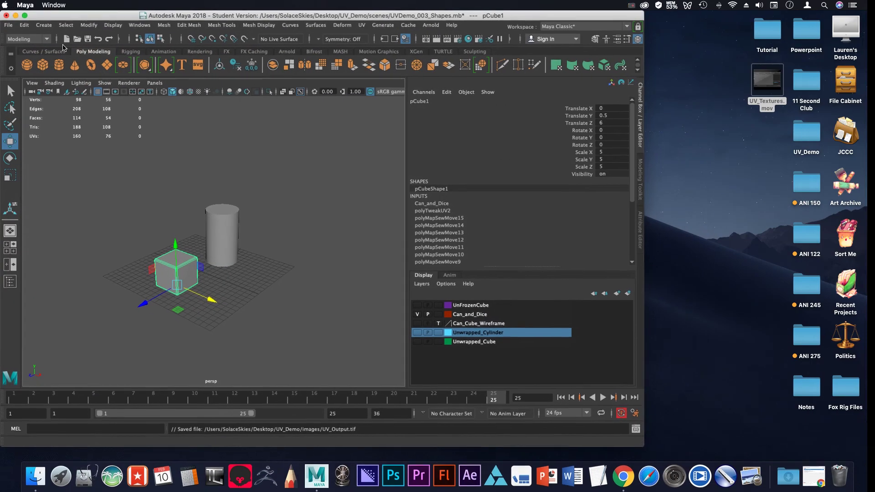
pyautogui.click(15, 15)
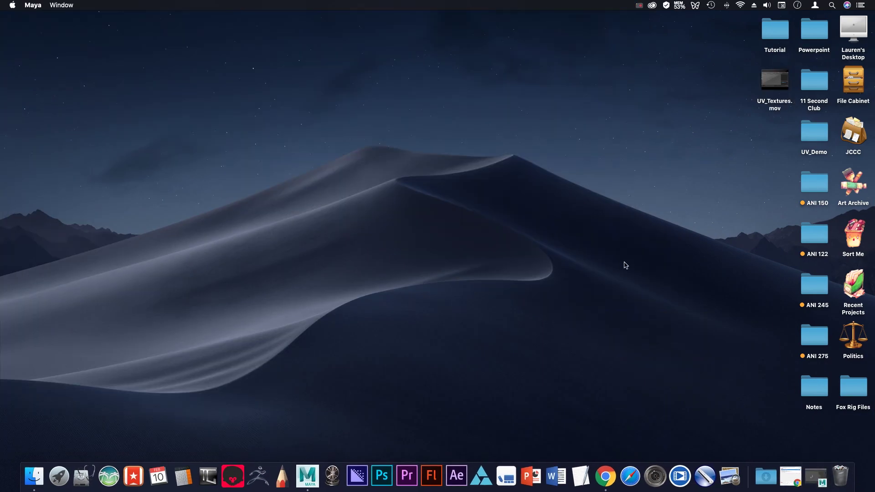
# Open the images folder inside UV_Demo on the Desktop and view UV_Output.tif in Preview
pyautogui.doubleClick(796, 137)
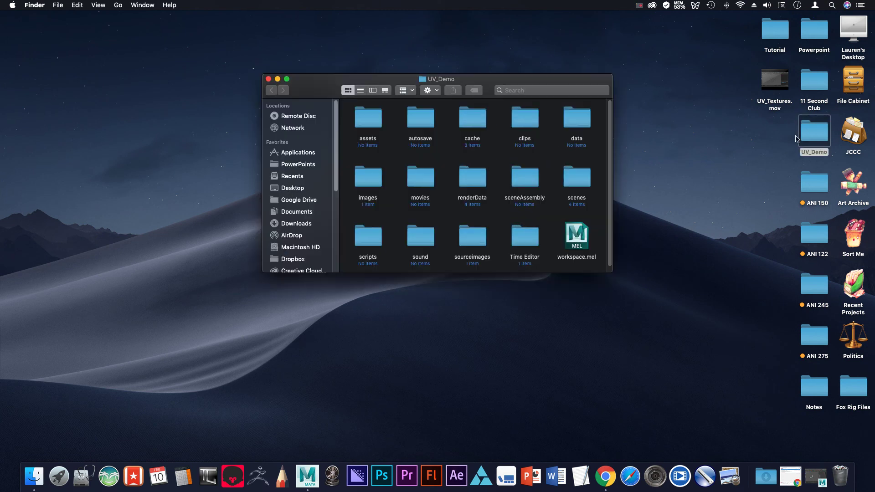
pyautogui.rightClick(376, 177)
pyautogui.click(376, 174)
pyautogui.doubleClick(372, 172)
pyautogui.doubleClick(367, 130)
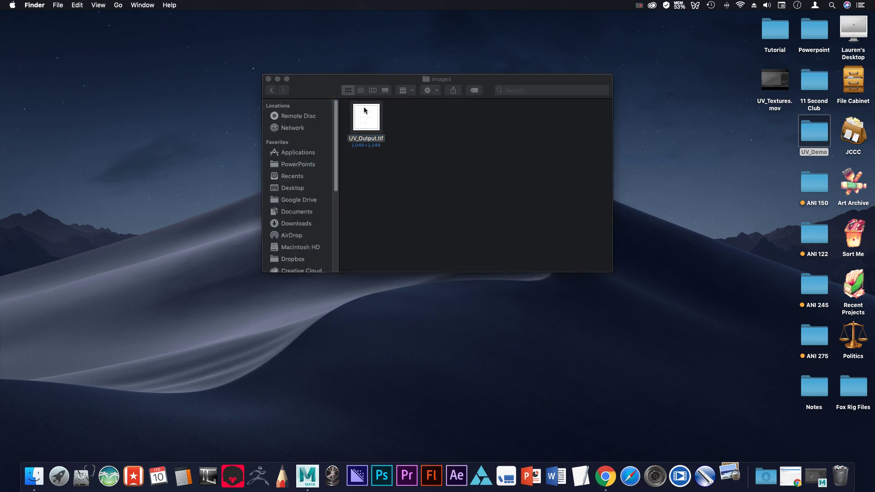
pyautogui.moveTo(228, 26); pyautogui.dragTo(294, 31)
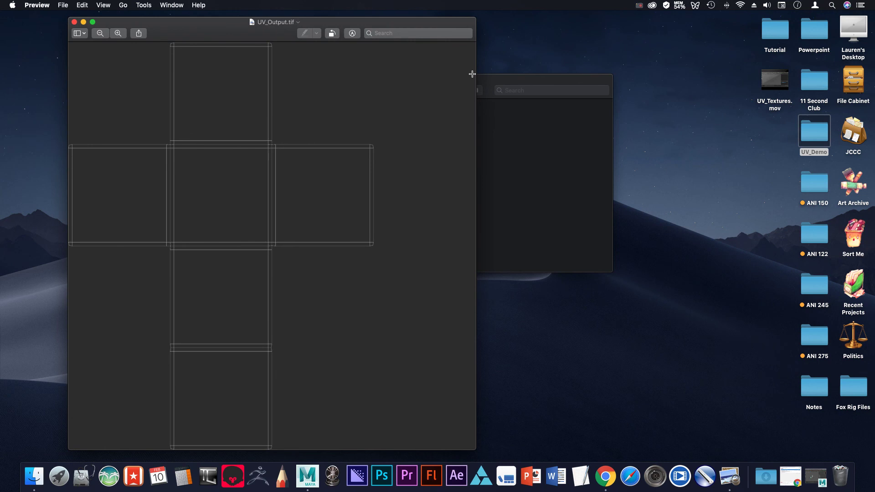